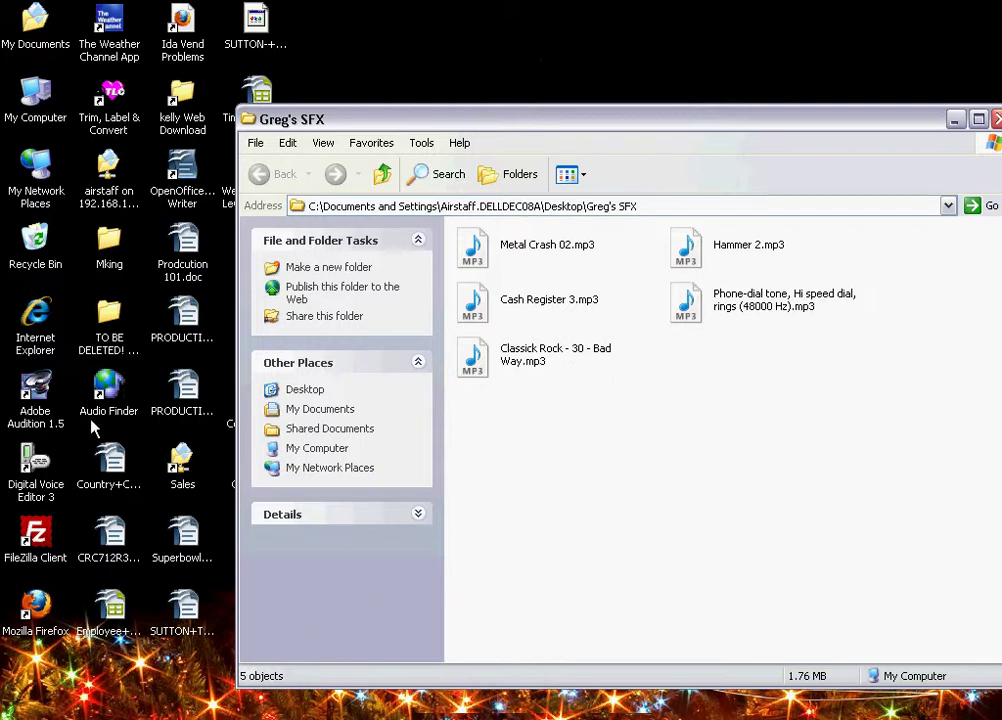
Launch Adobe Audition 1.5 from its desktop icon
left_click(40, 393)
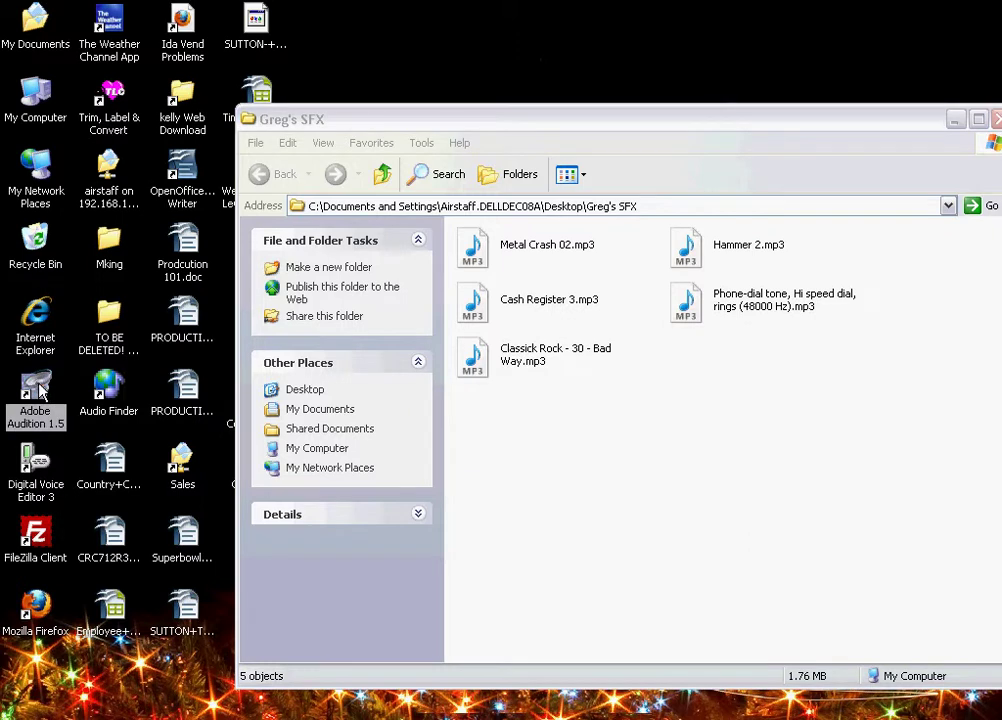
double_click(40, 393)
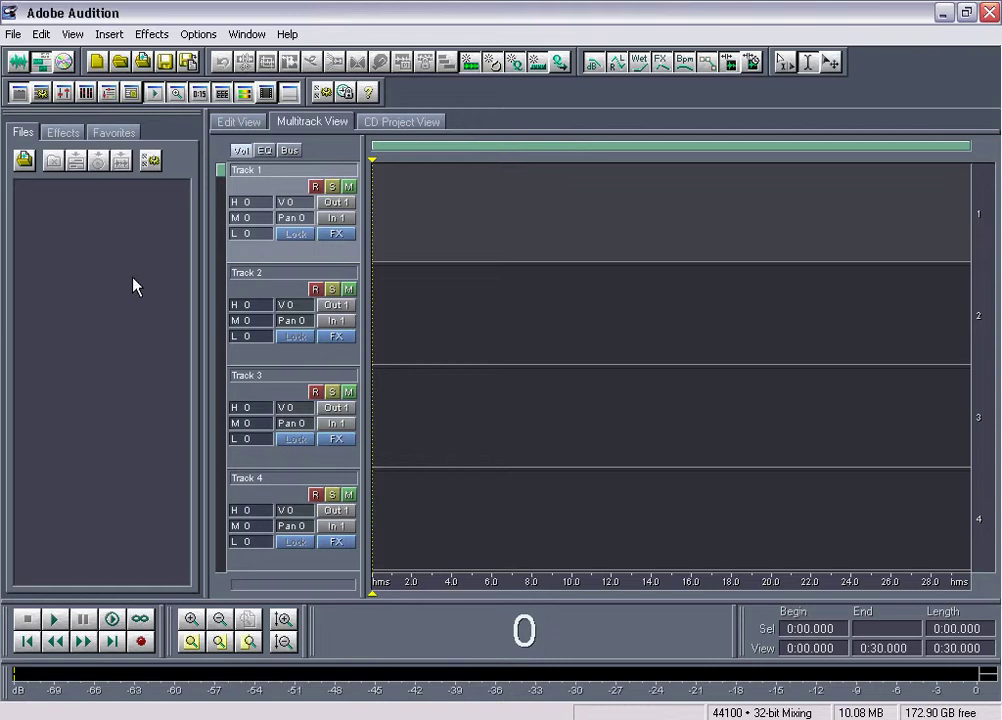
key("ctrl+i")
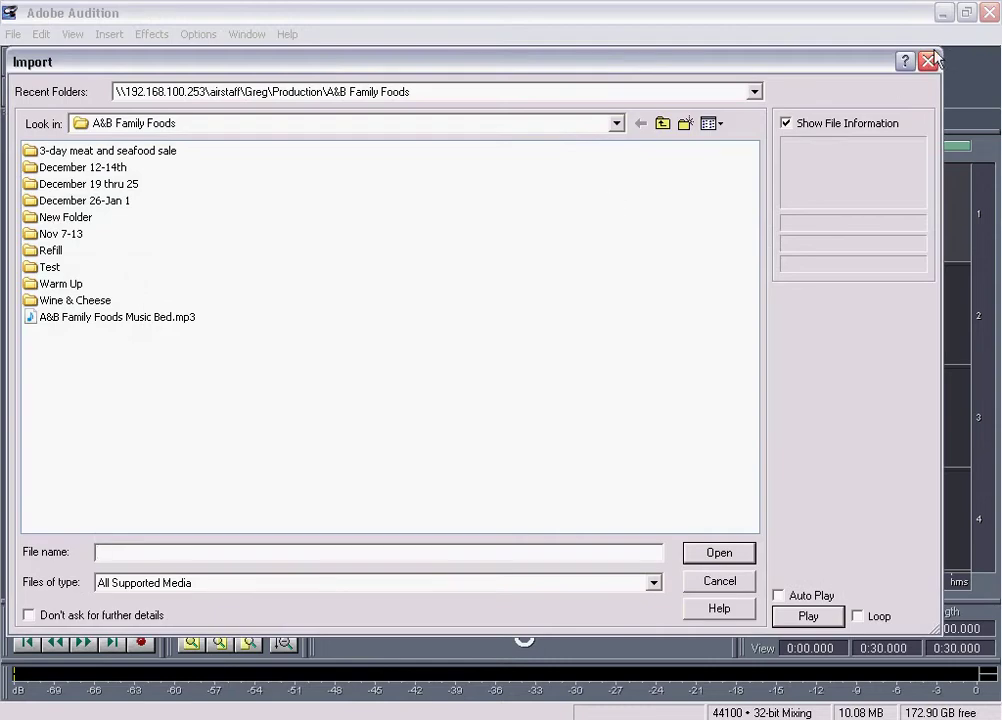
left_click(928, 61)
left_click(989, 12)
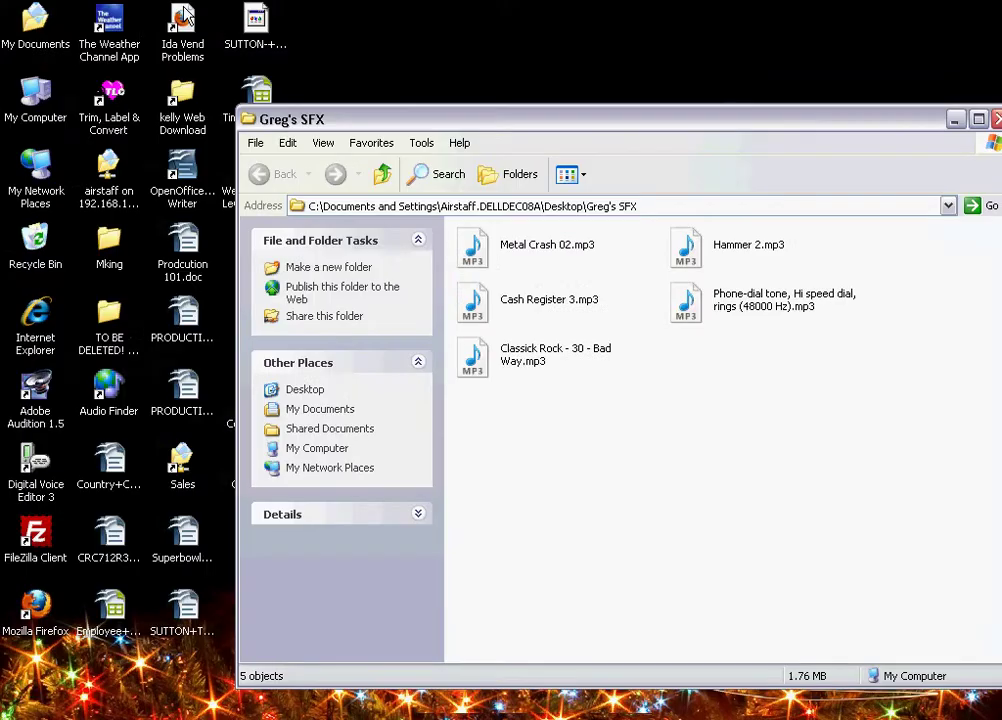
double_click(44, 180)
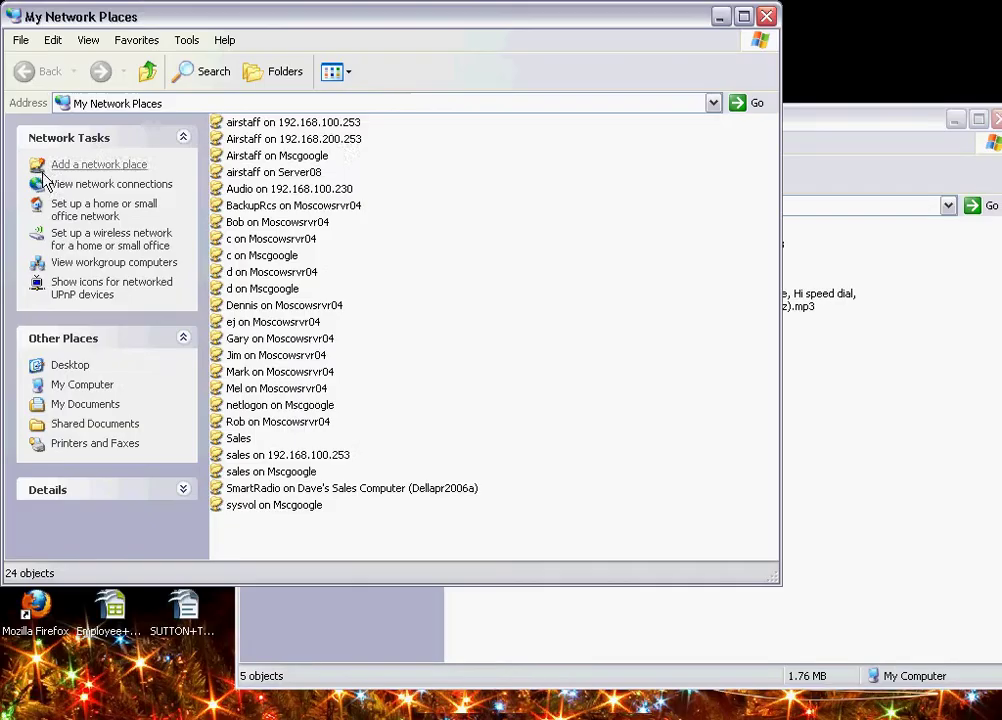
In airstaff > Greg > Production, create a new folder named after the client
double_click(332, 122)
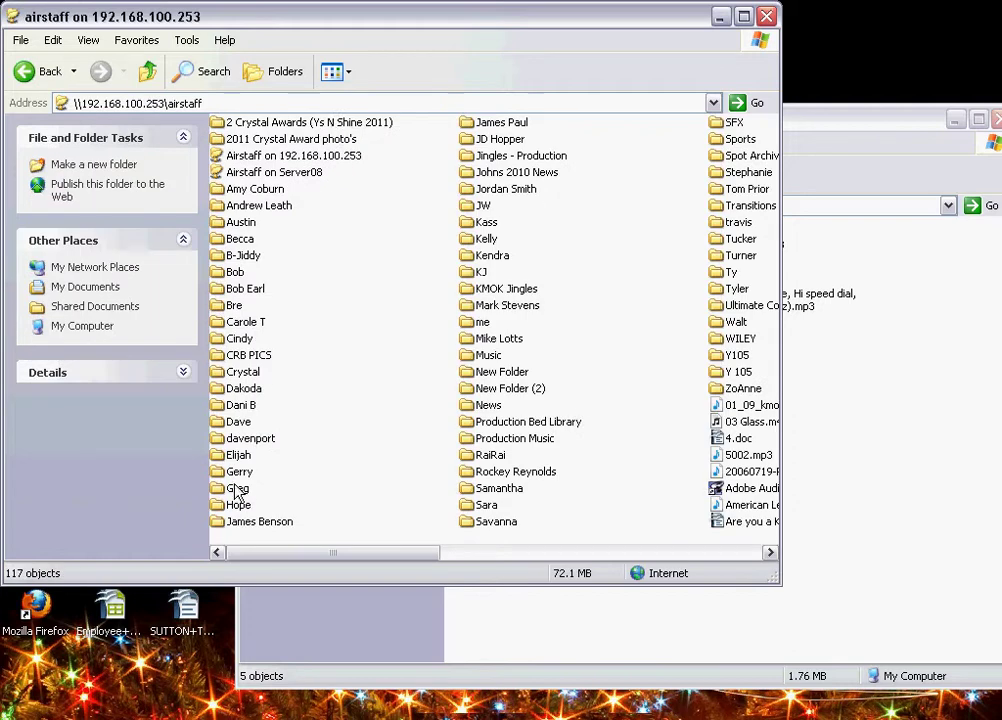
double_click(210, 488)
double_click(264, 175)
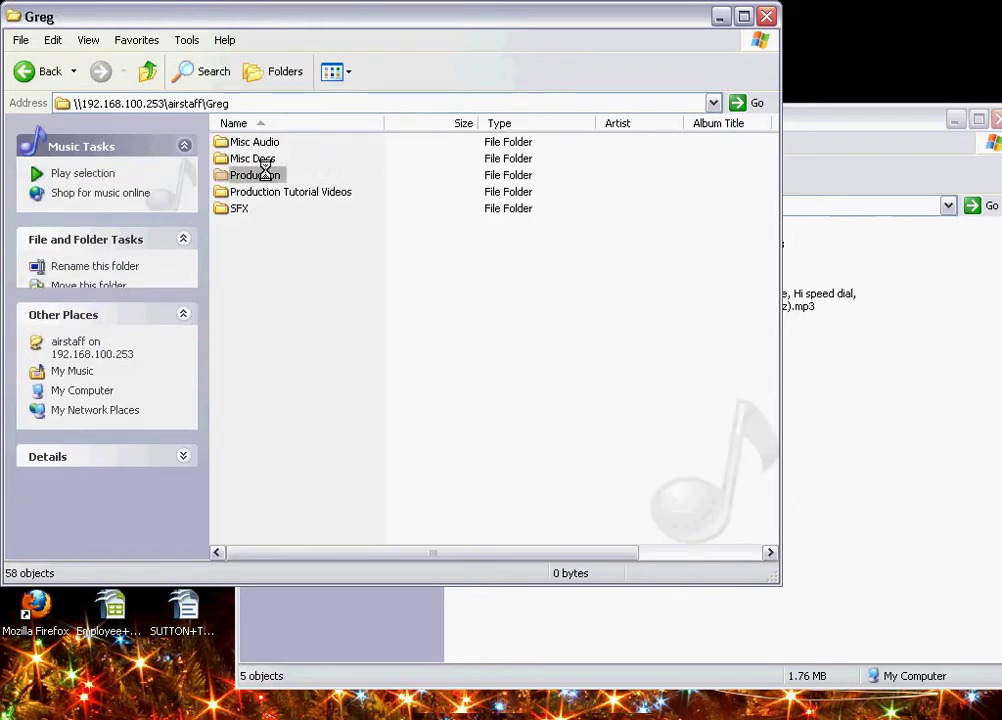
right_click(675, 352)
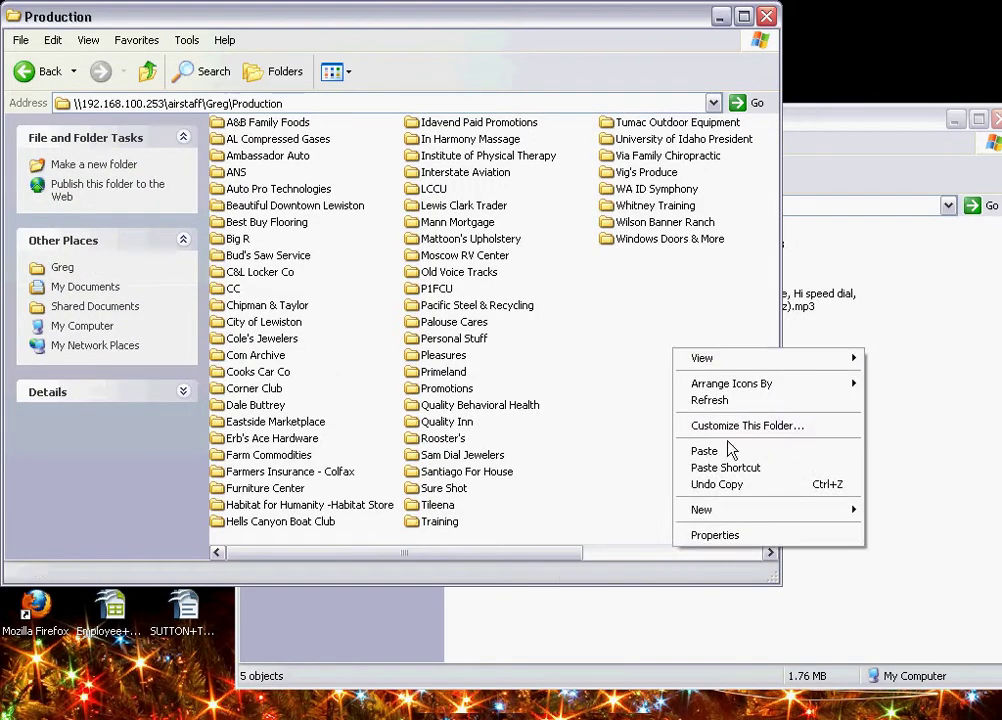
mouse_move(731, 509)
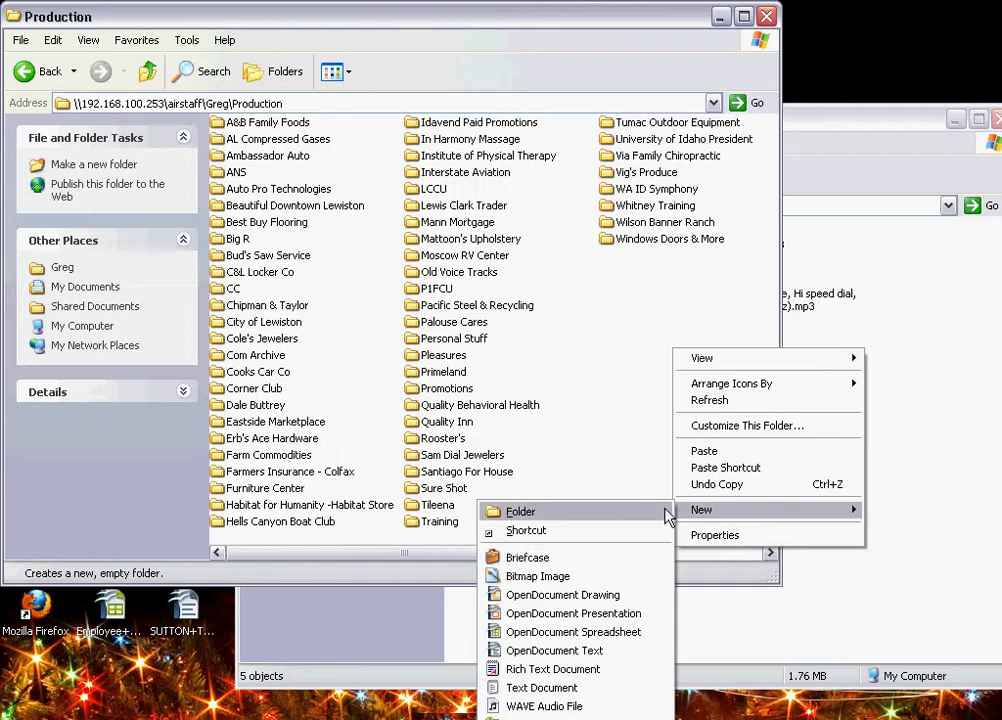
left_click(660, 512)
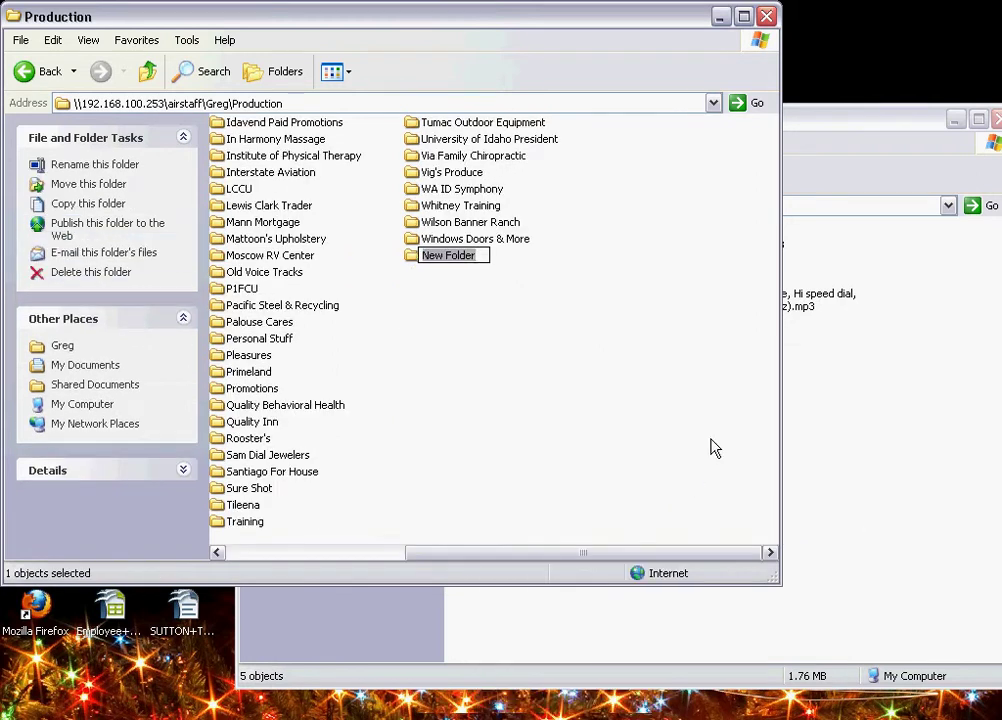
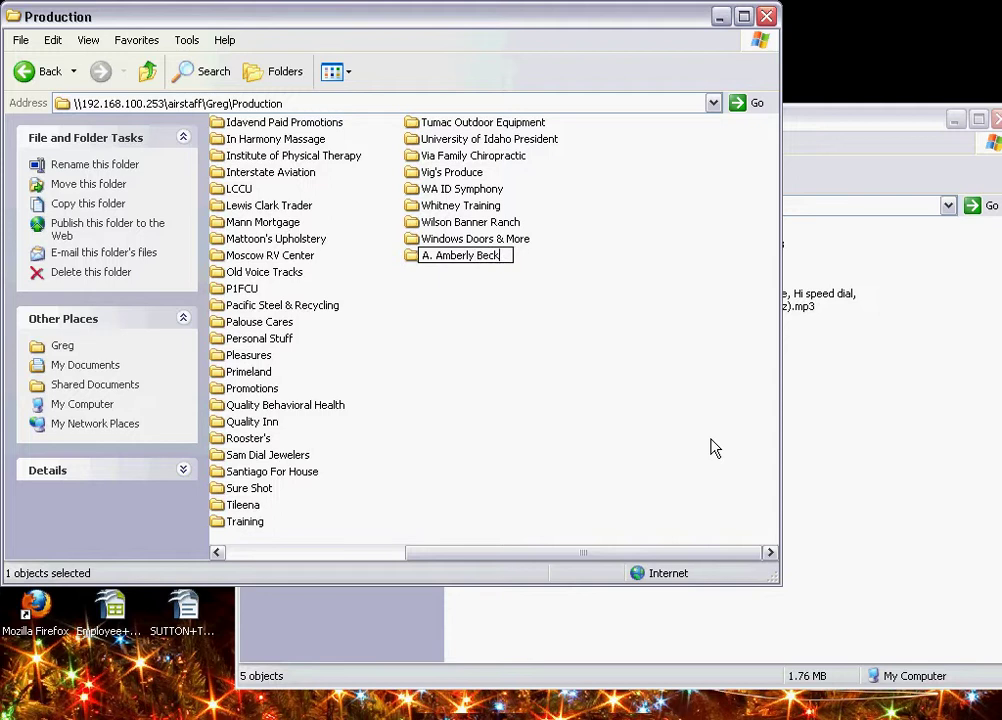
key("Return")
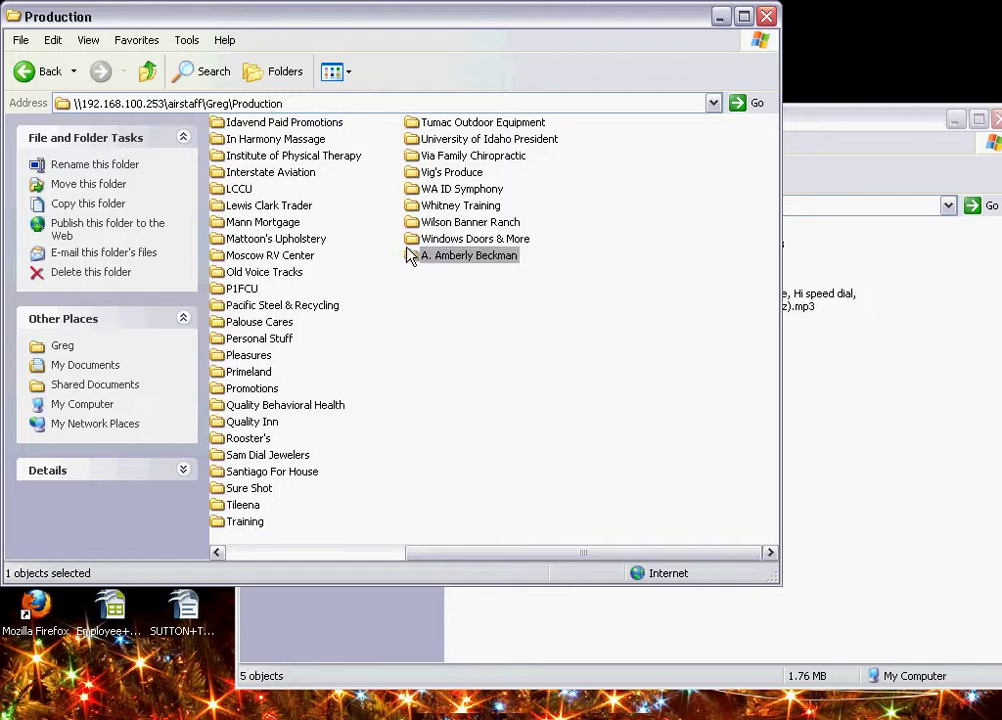
Inside the client folder, create and open an empty subfolder named SS KLEW
double_click(410, 259)
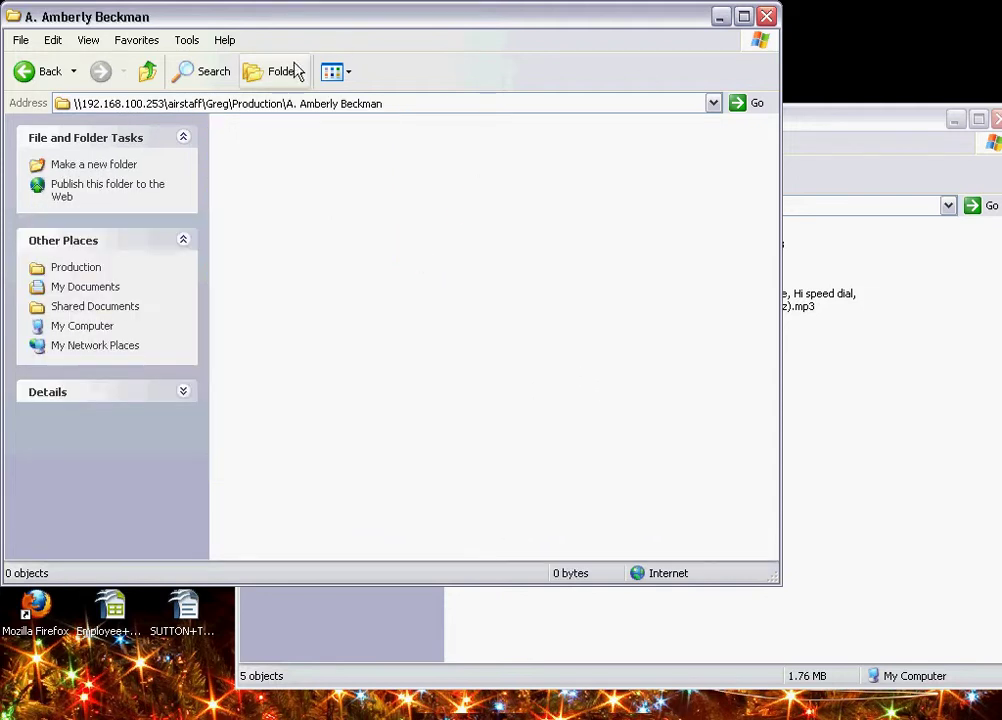
right_click(457, 239)
mouse_move(620, 400)
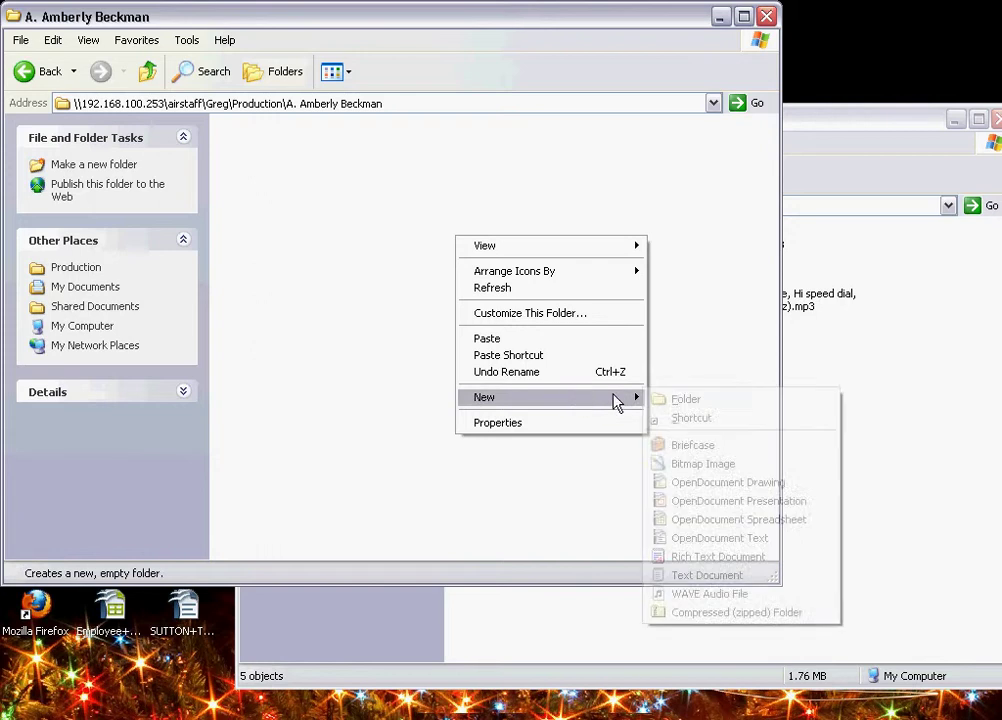
left_click(673, 400)
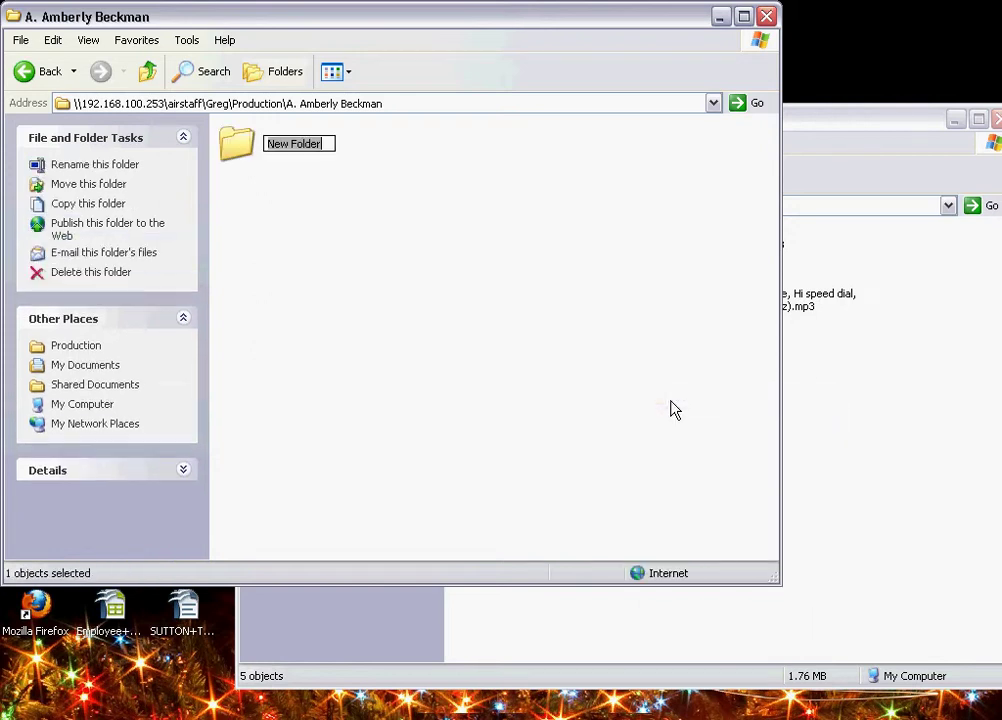
type("SS KLEW")
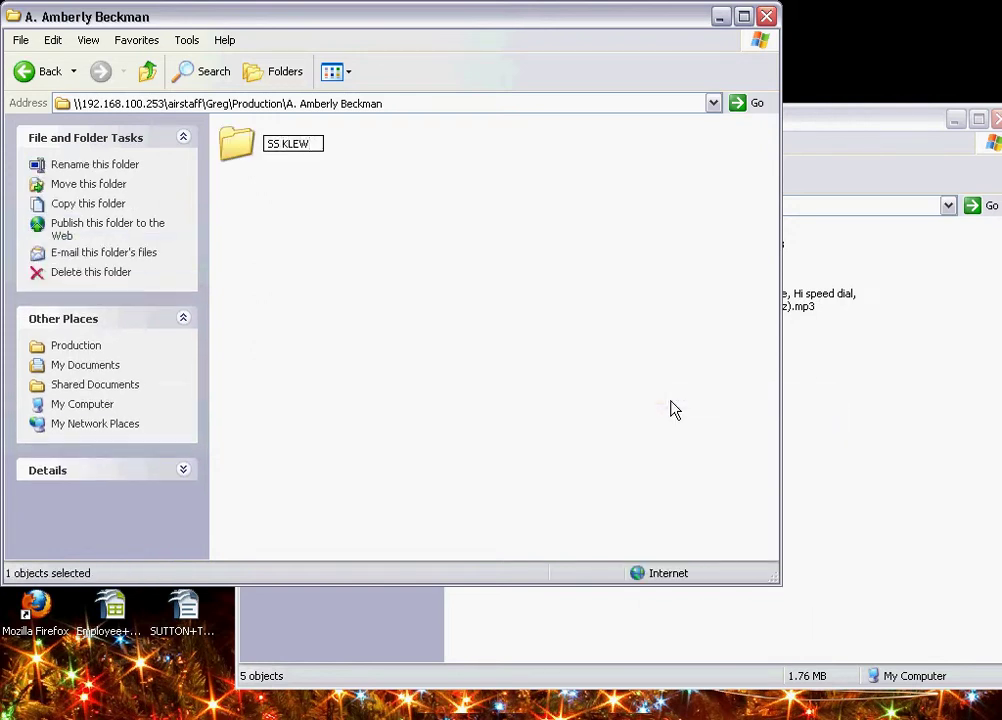
key("Return")
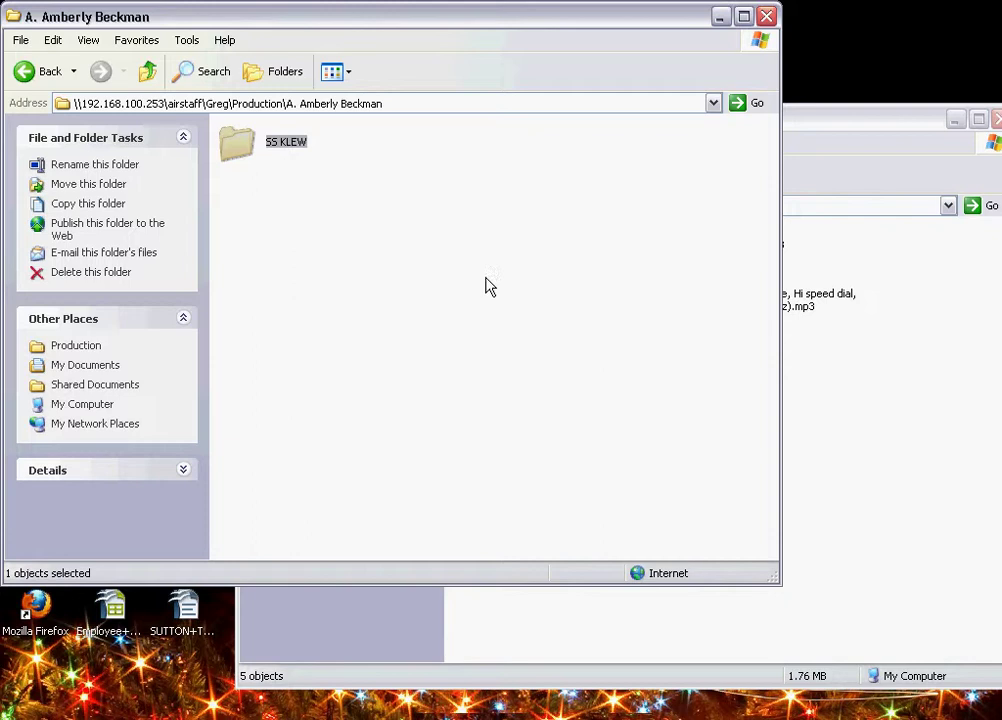
double_click(248, 152)
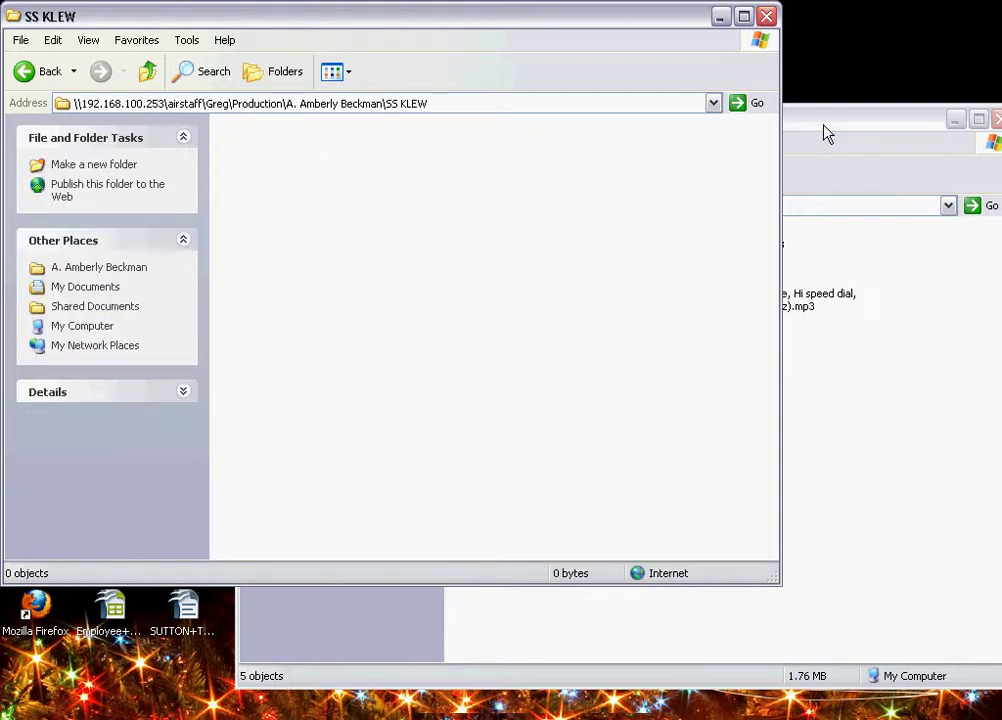
Copy all five sound-effect MP3s from Greg's SFX into the SS KLEW folder
left_click(884, 139)
left_click_drag(772, 495, 465, 226)
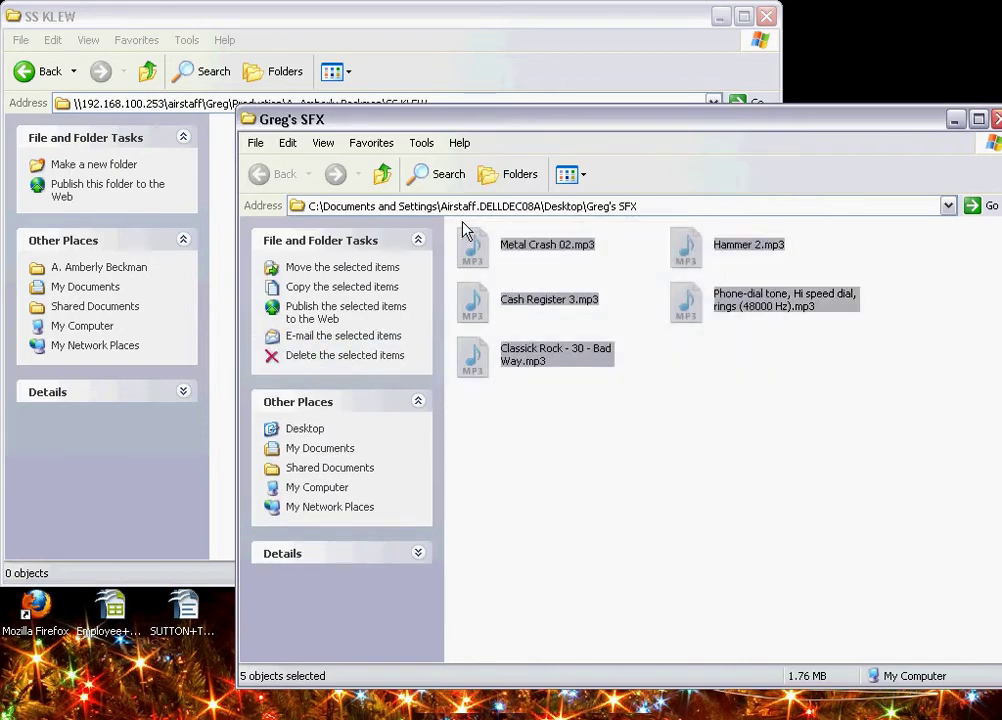
left_click_drag(488, 127, 730, 164)
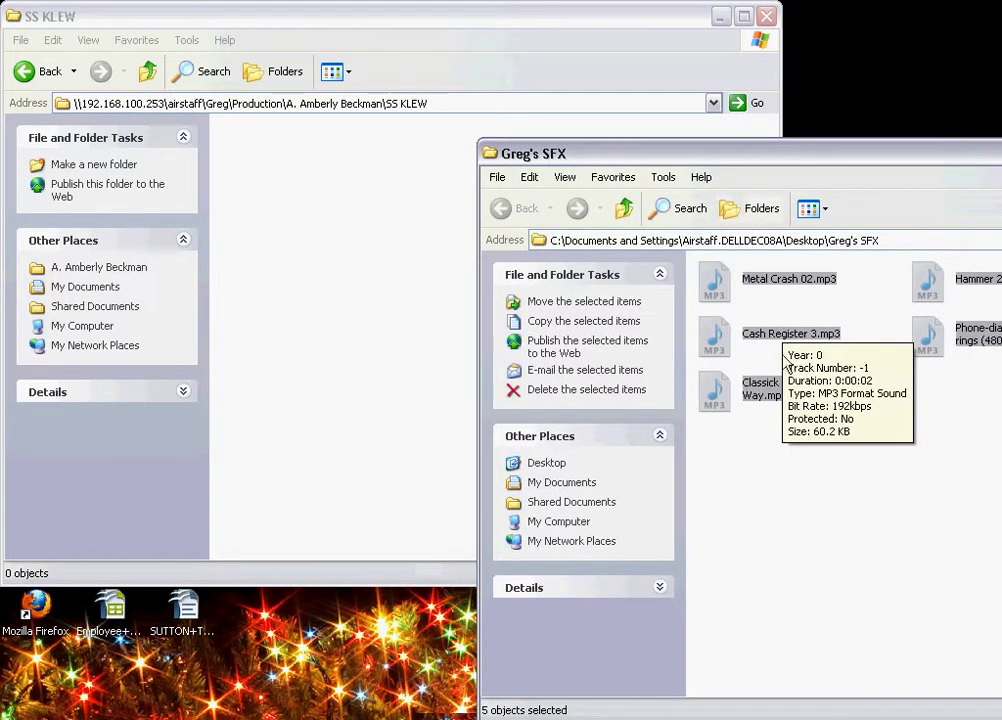
left_click_drag(714, 290, 270, 262)
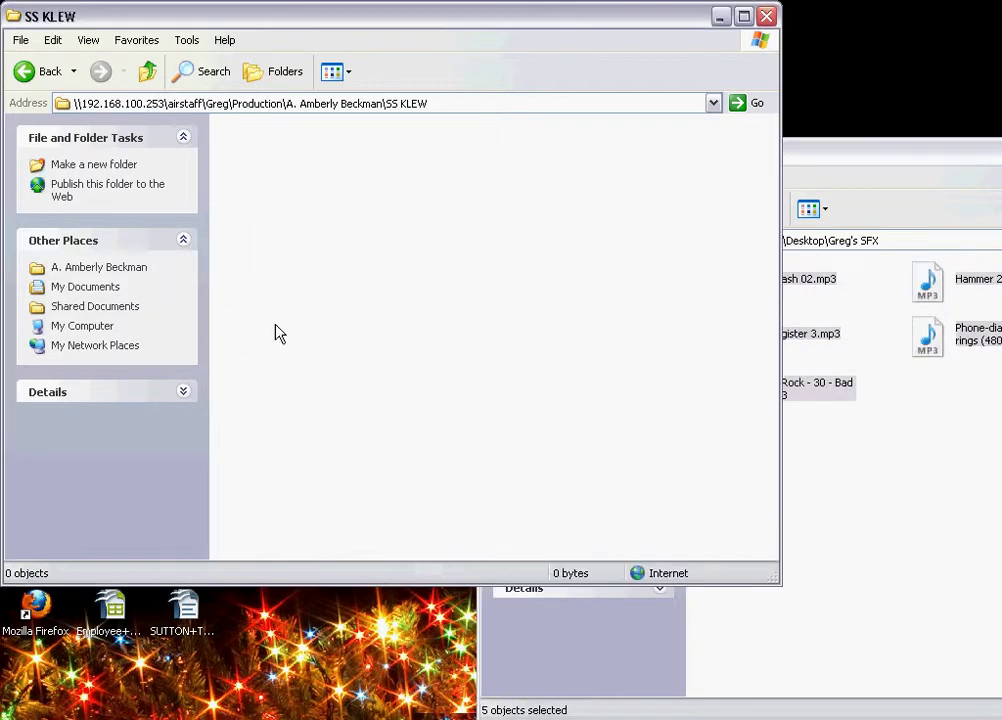
Close the Greg's SFX window and return to Adobe Audition
left_click(432, 372)
left_click_drag(939, 160, 652, 163)
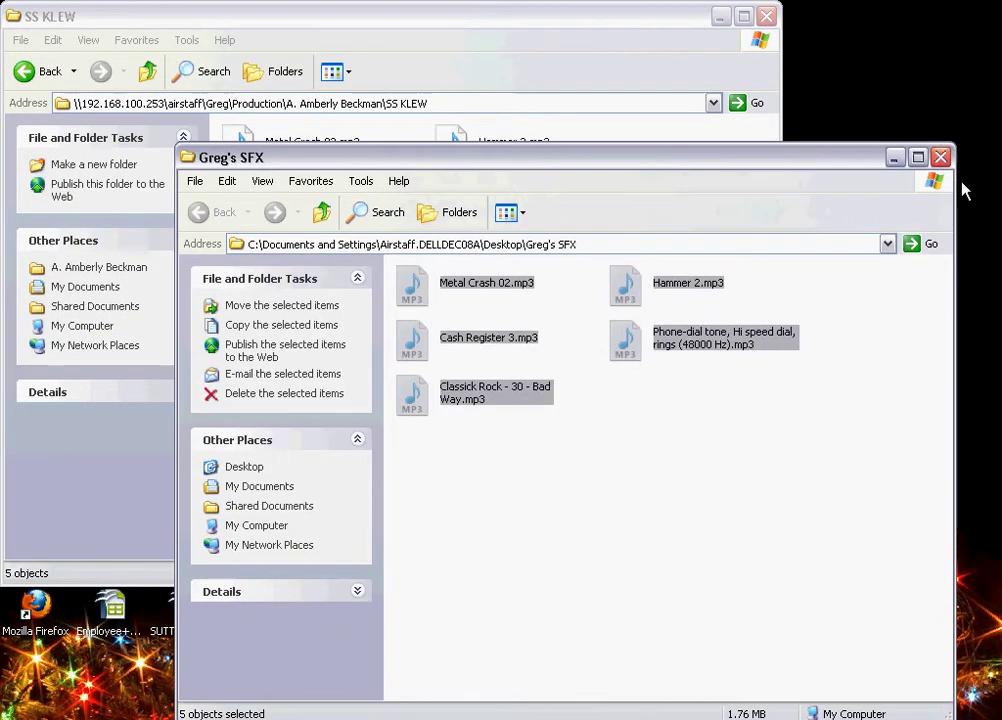
left_click(940, 157)
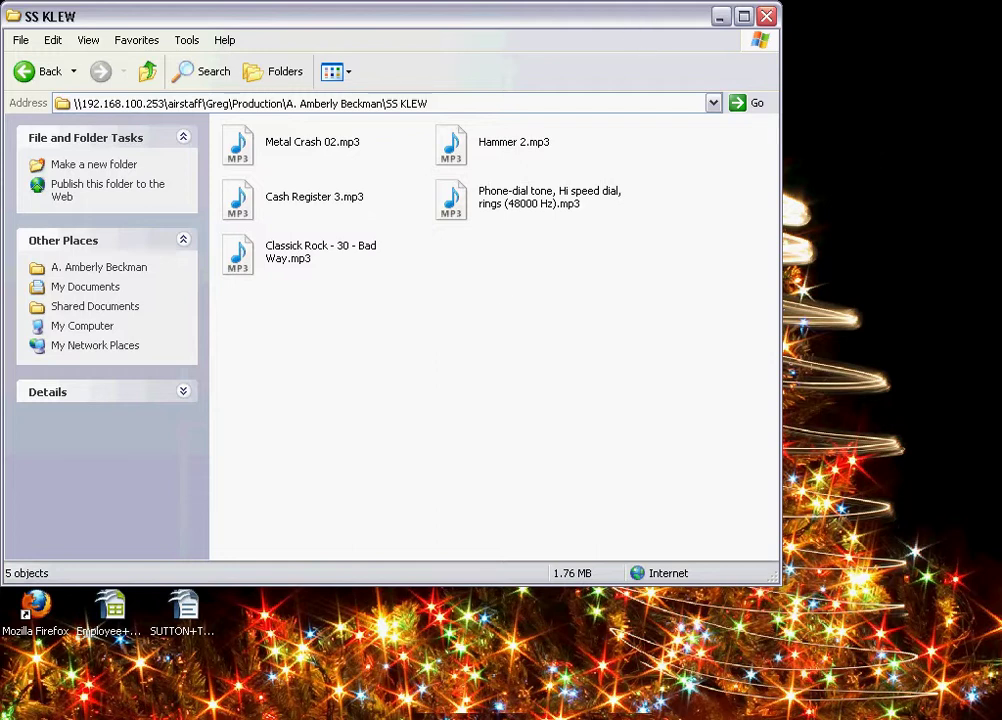
left_click(476, 712)
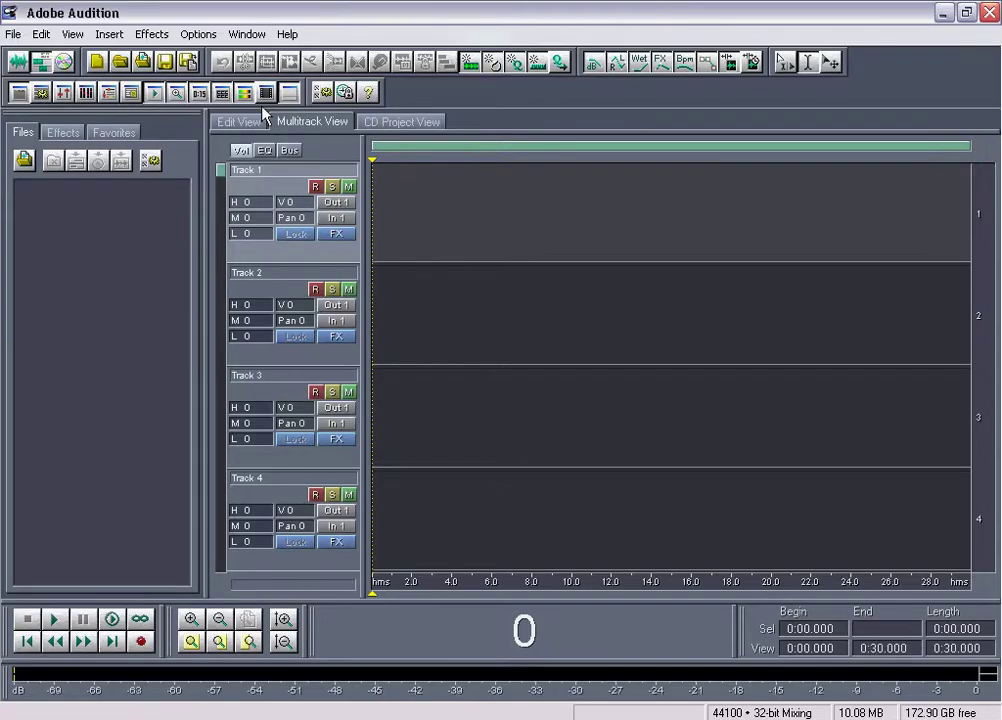
Import all five MP3s from Production > client folder > SS KLEW into the Files panel
double_click(103, 217)
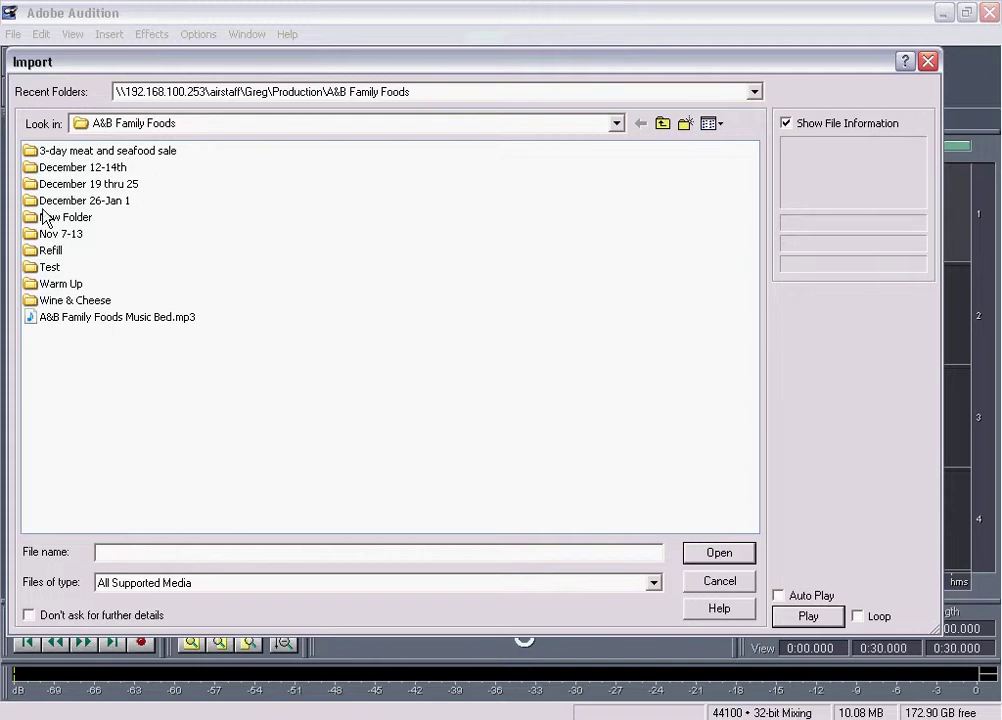
left_click(665, 126)
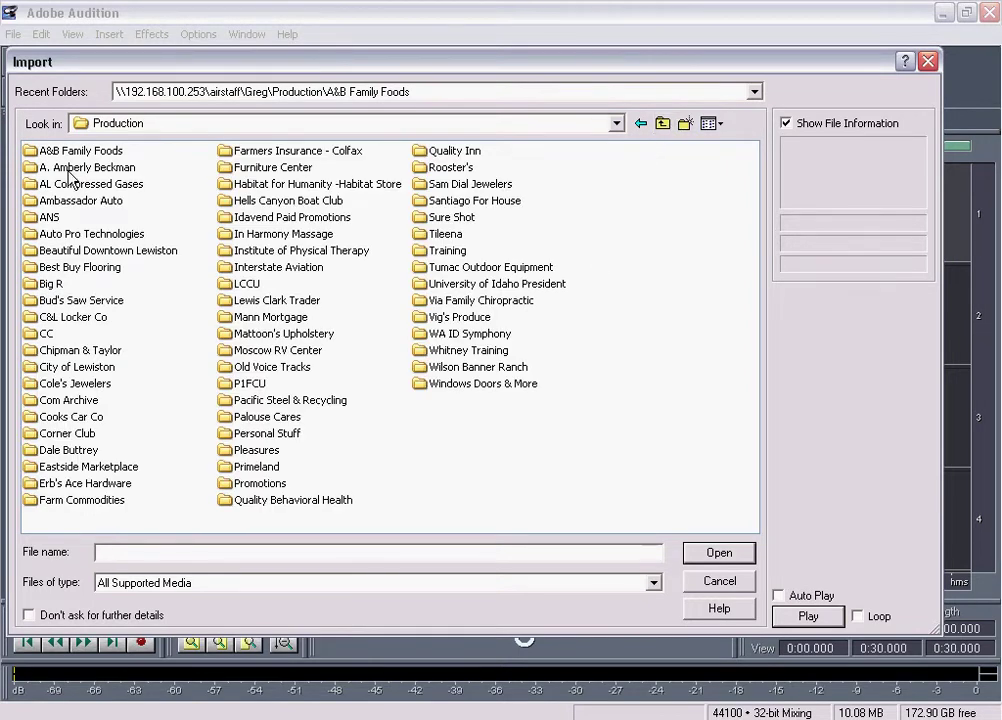
double_click(120, 167)
double_click(72, 157)
left_click_drag(60, 140, 141, 234)
left_click(733, 555)
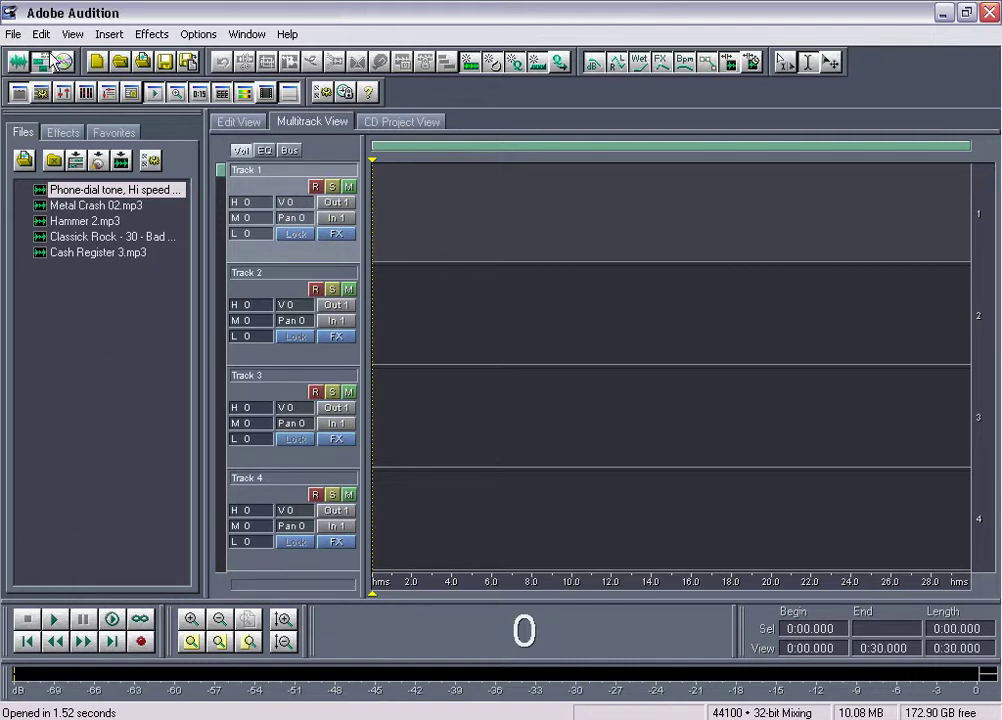
left_click(13, 36)
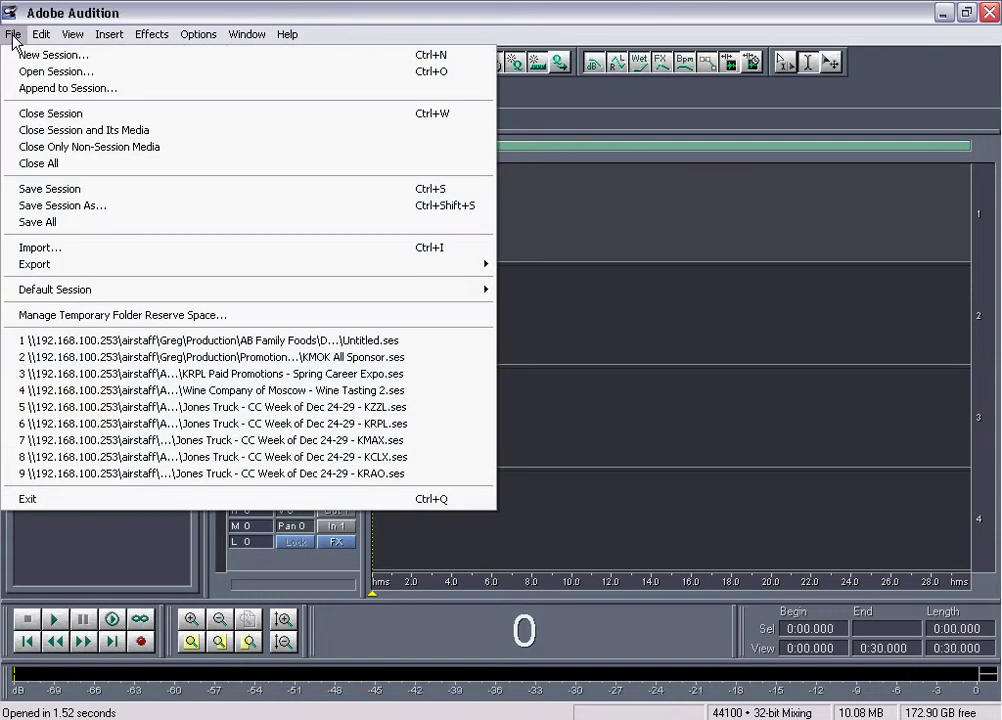
Save the multitrack session as SS KLEW in the client's SS KLEW folder
left_click(62, 206)
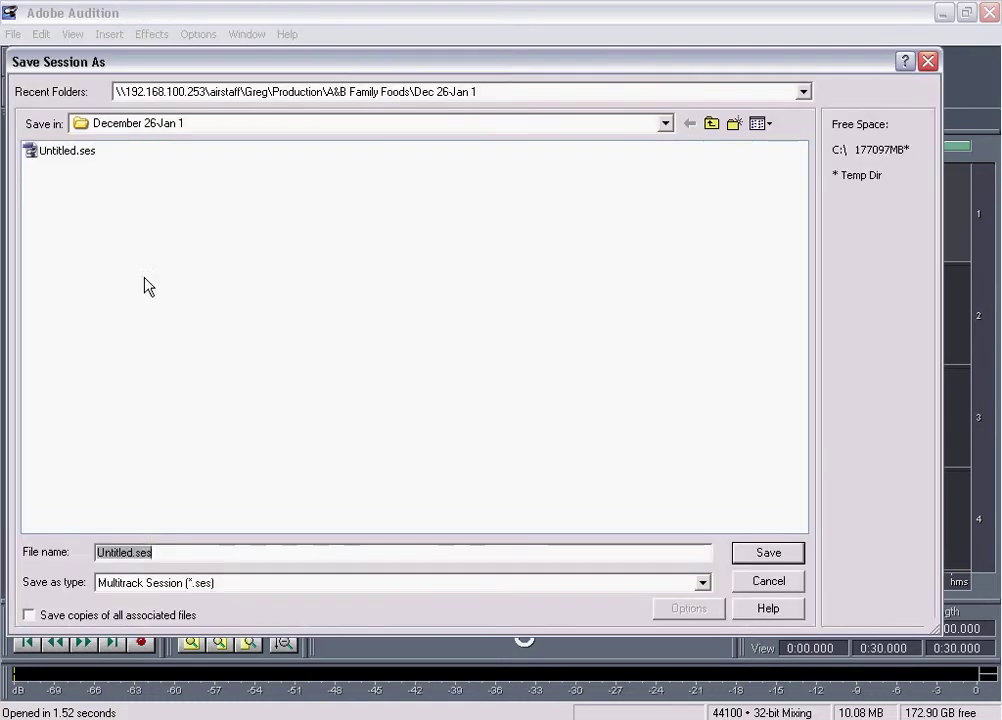
left_click(710, 124)
left_click(710, 124)
double_click(80, 167)
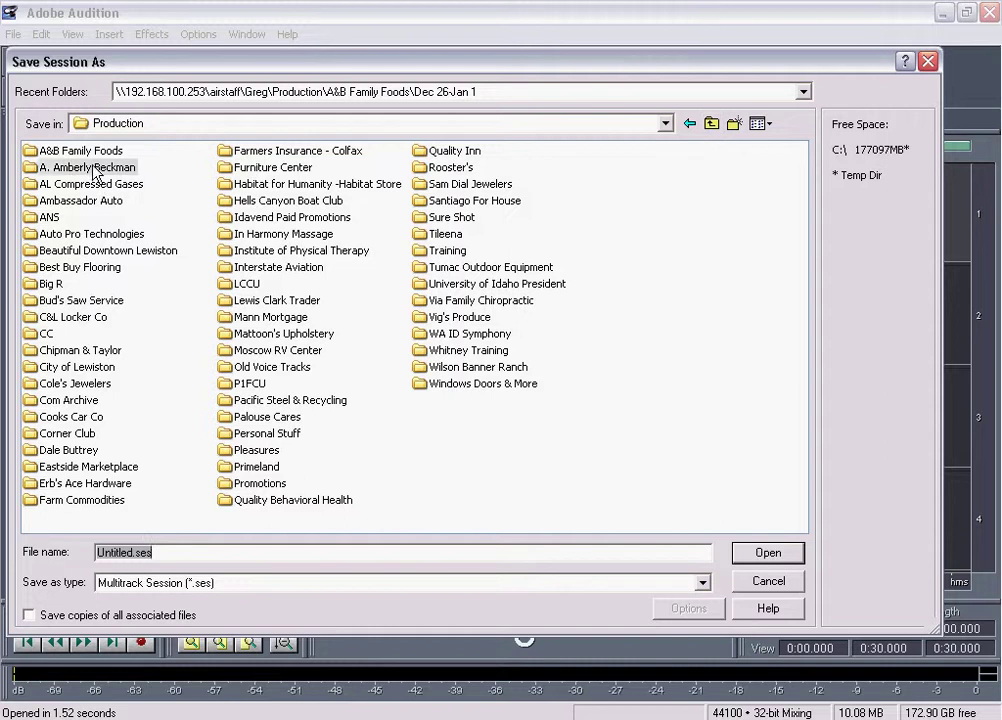
double_click(76, 152)
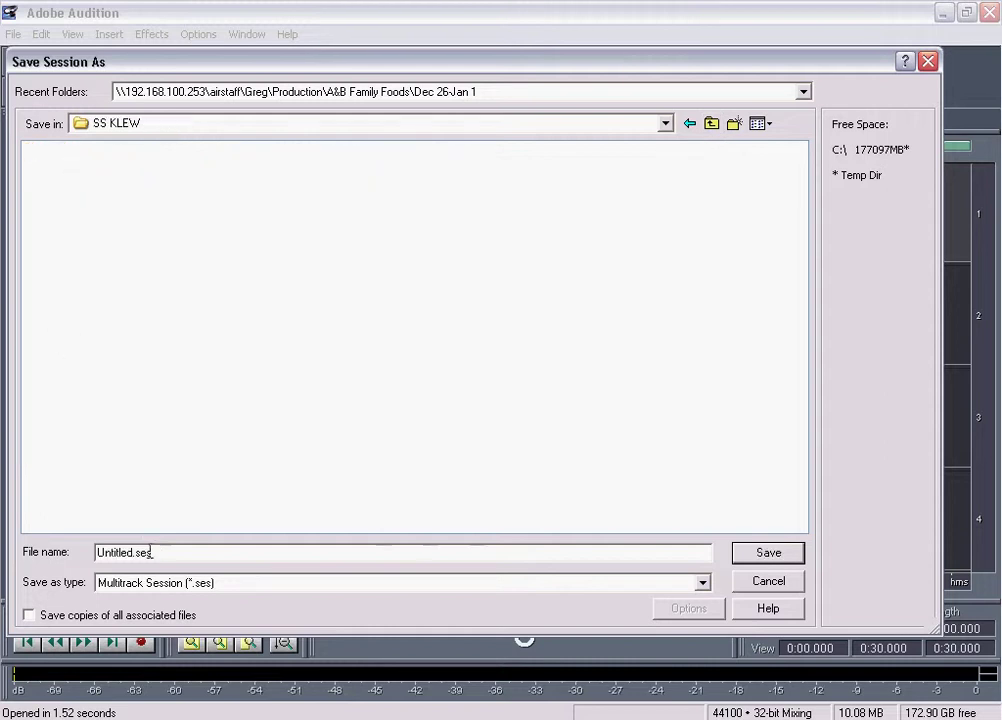
left_click_drag(134, 555, 96, 553)
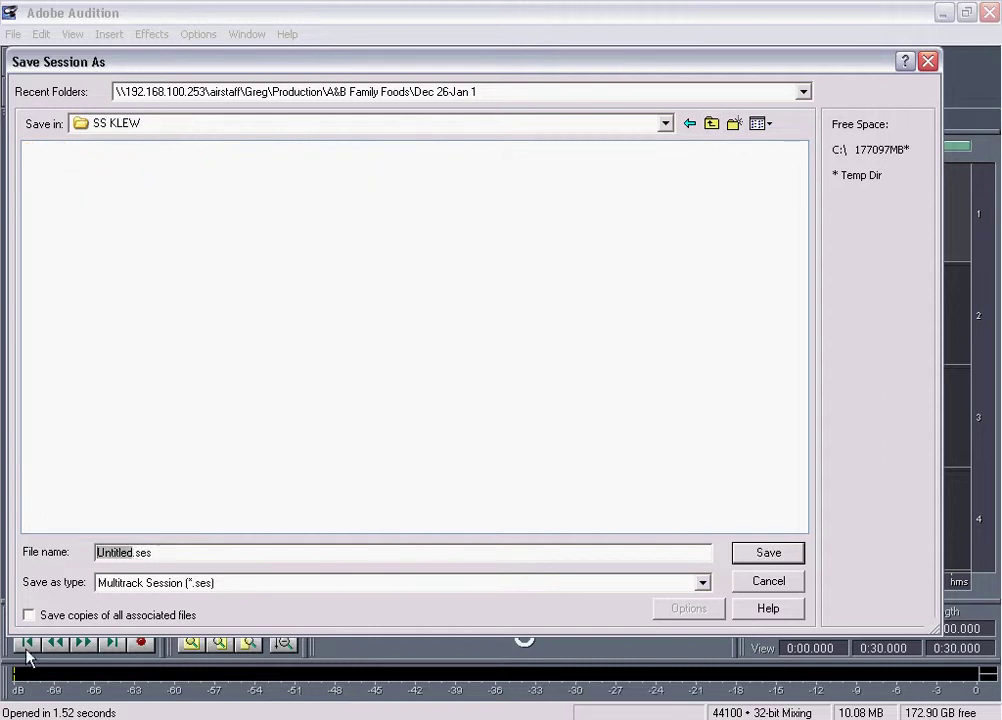
type("SS ")
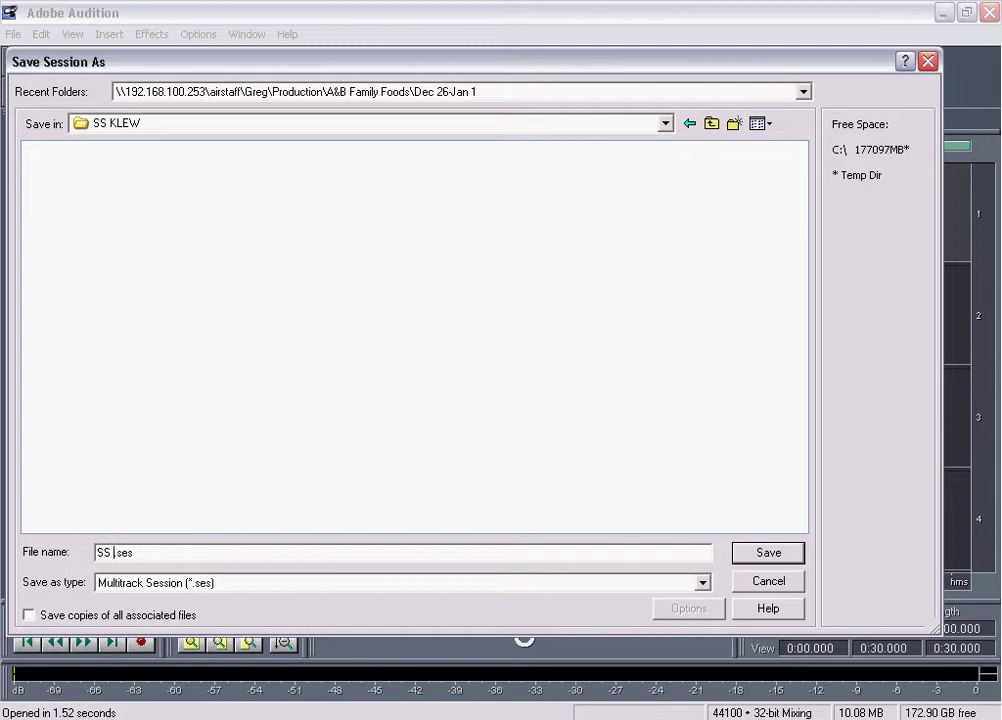
type("KLEW")
key("Return")
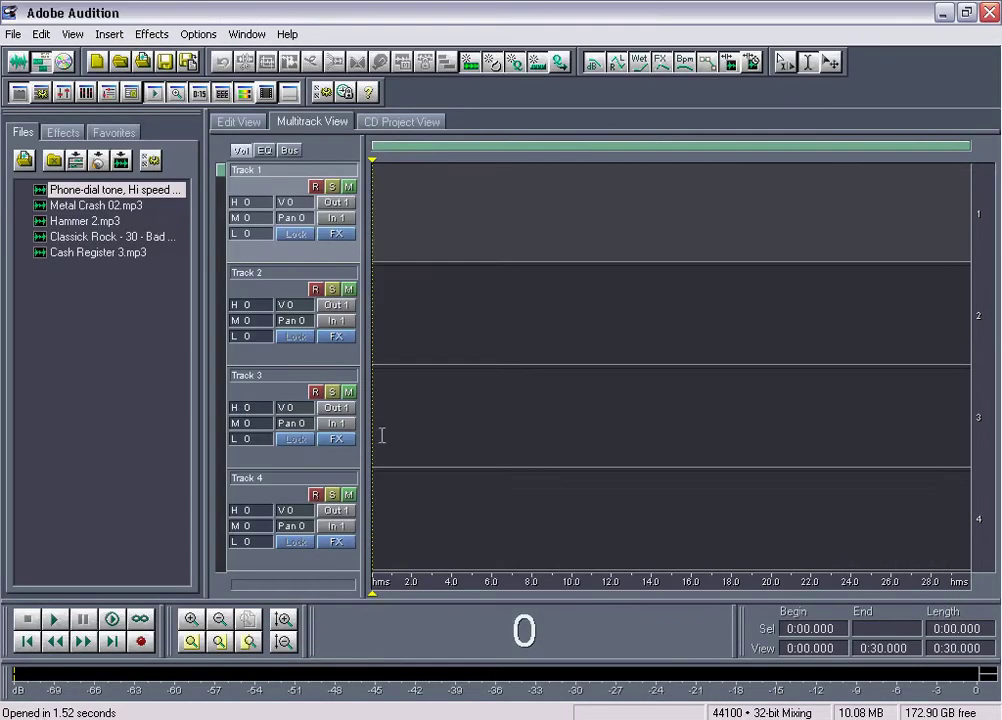
left_click(115, 340)
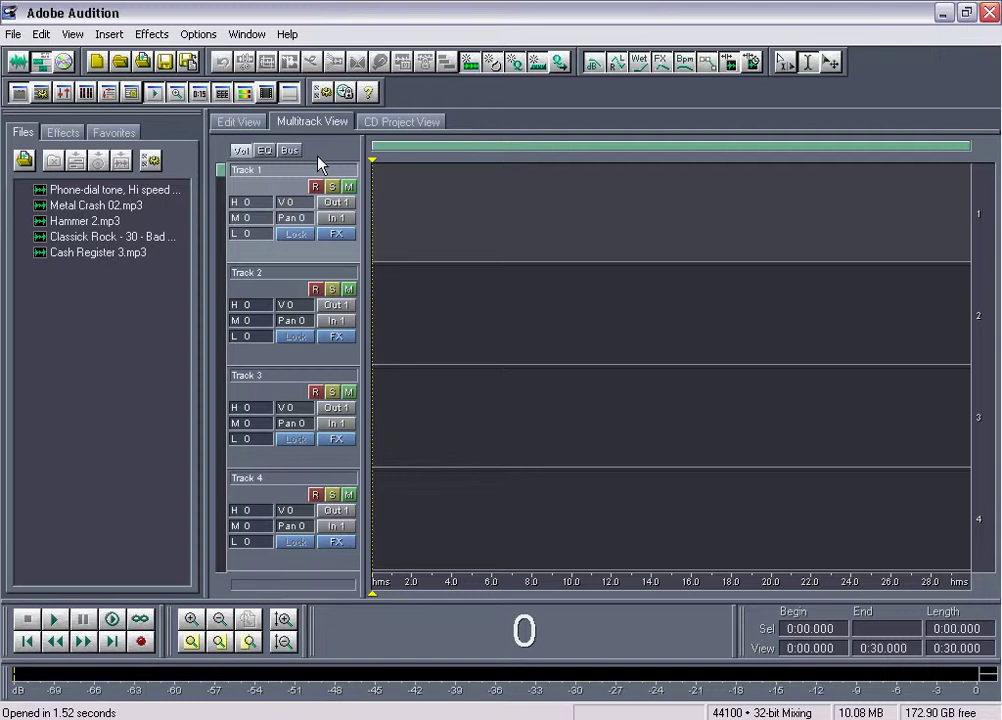
In Edit View, create a new 44100 Hz stereo 16-bit waveform and start recording
left_click(240, 122)
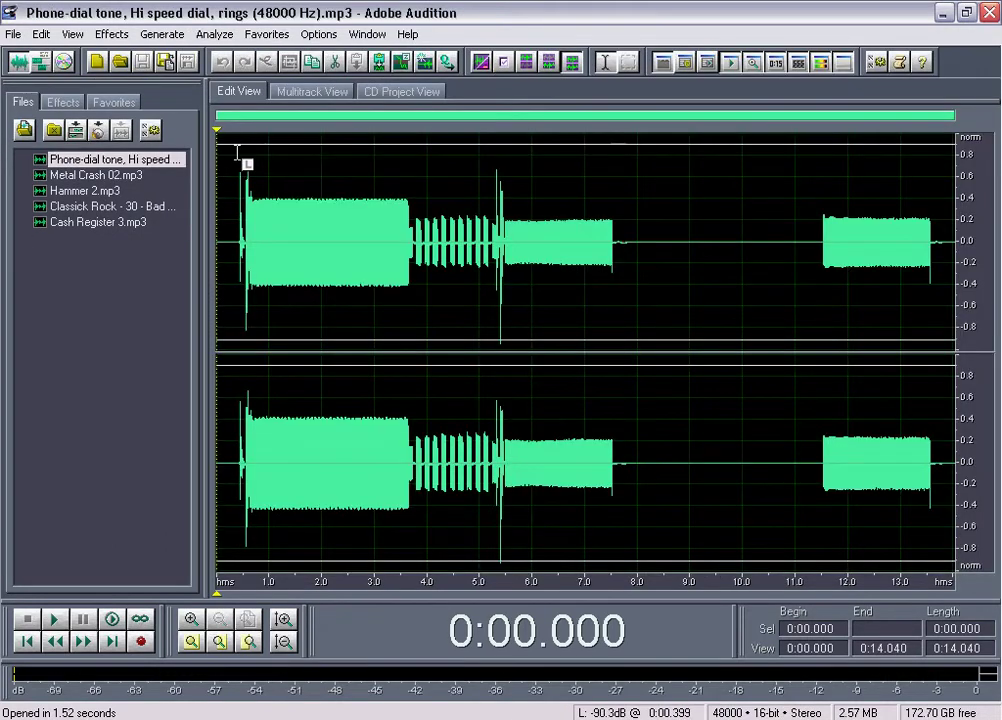
left_click(103, 63)
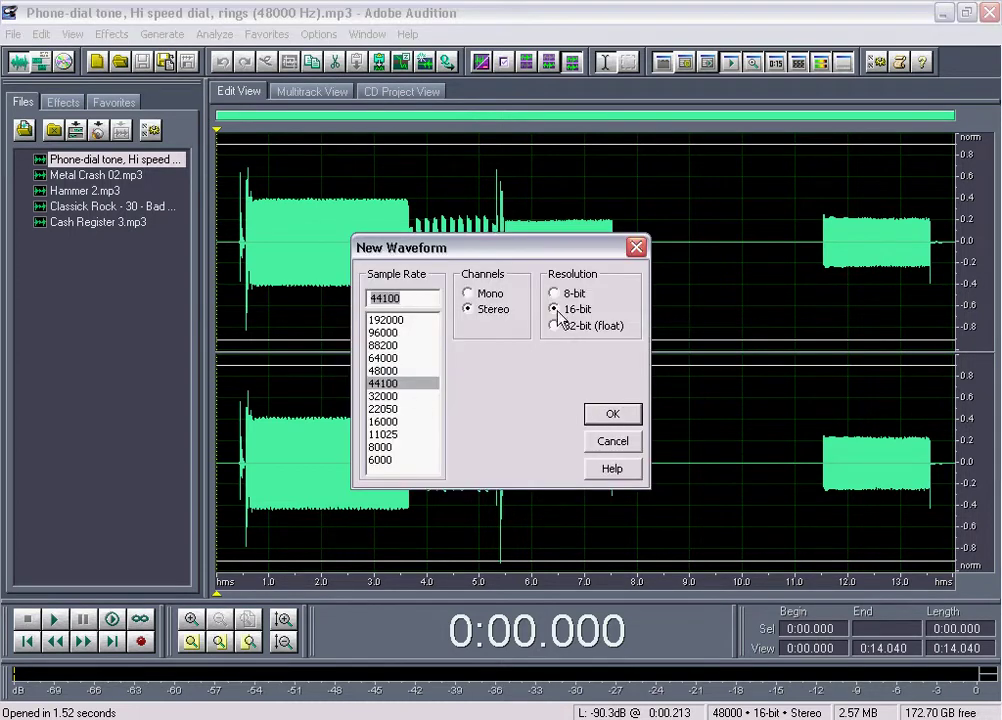
left_click(604, 415)
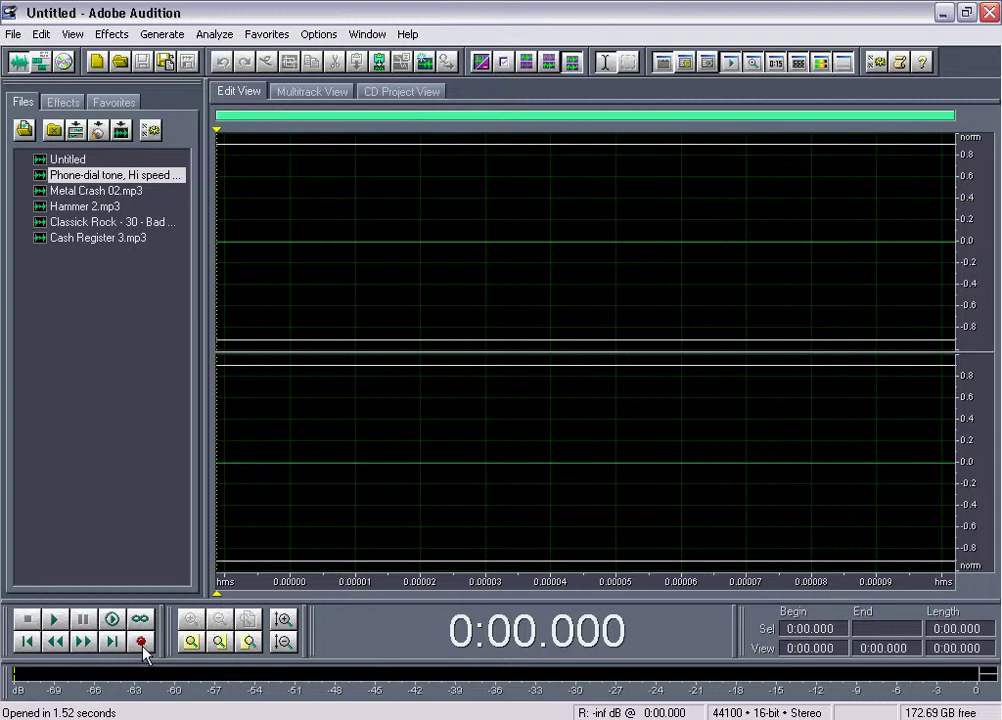
left_click(141, 642)
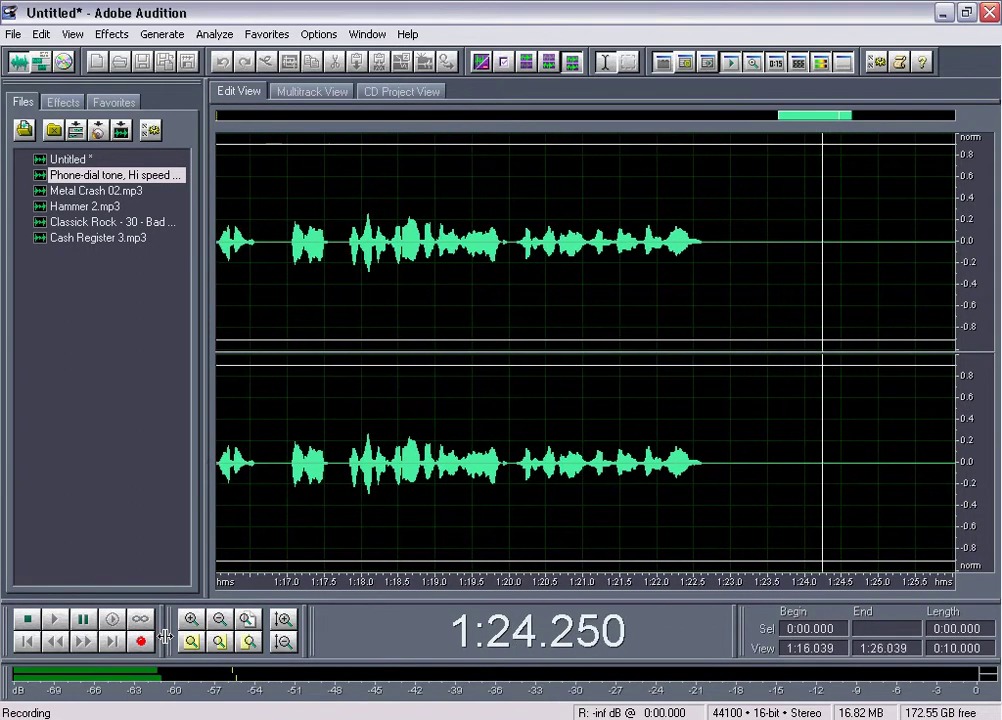
Stop recording after about 1:24 of voice narration
key("space")
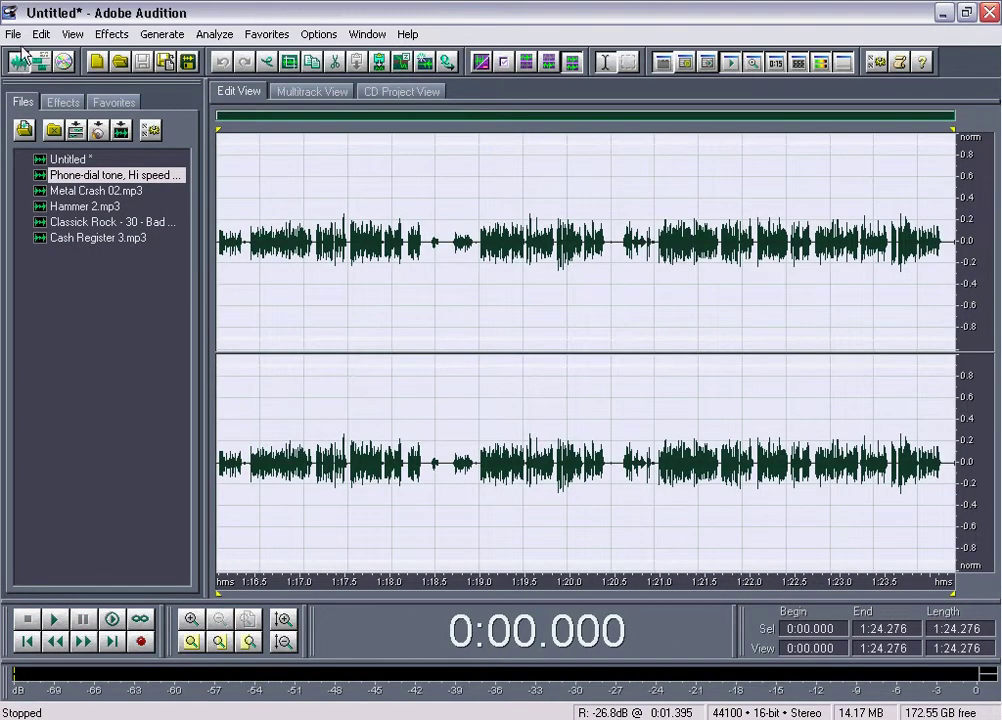
Save the raw recording as Voice RAW.mp3
right_click(122, 719)
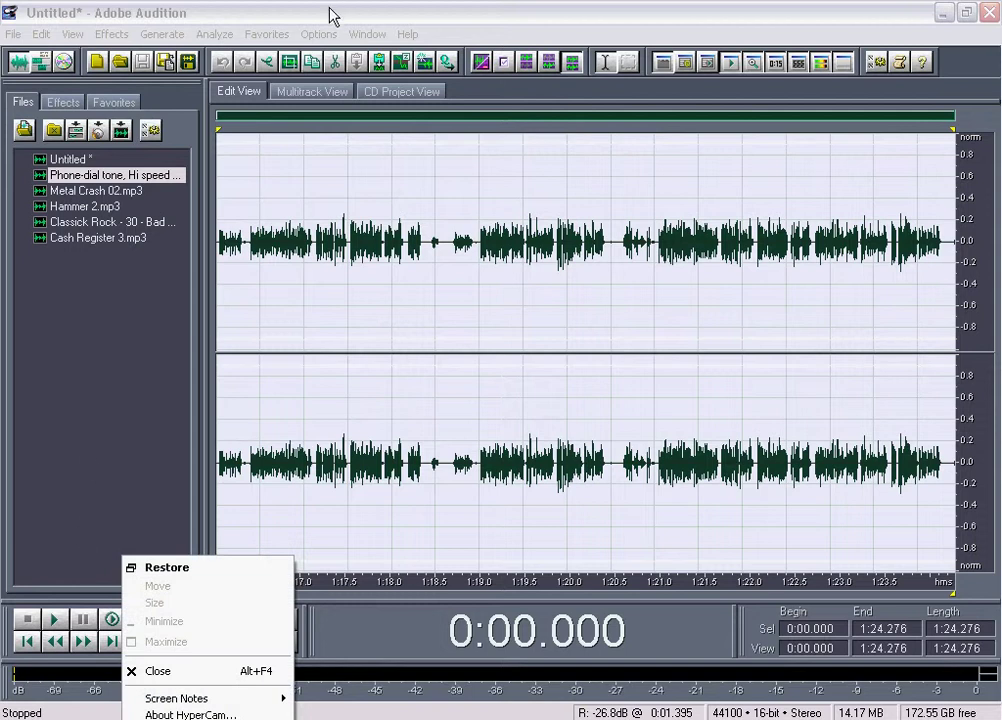
left_click(259, 10)
left_click(19, 34)
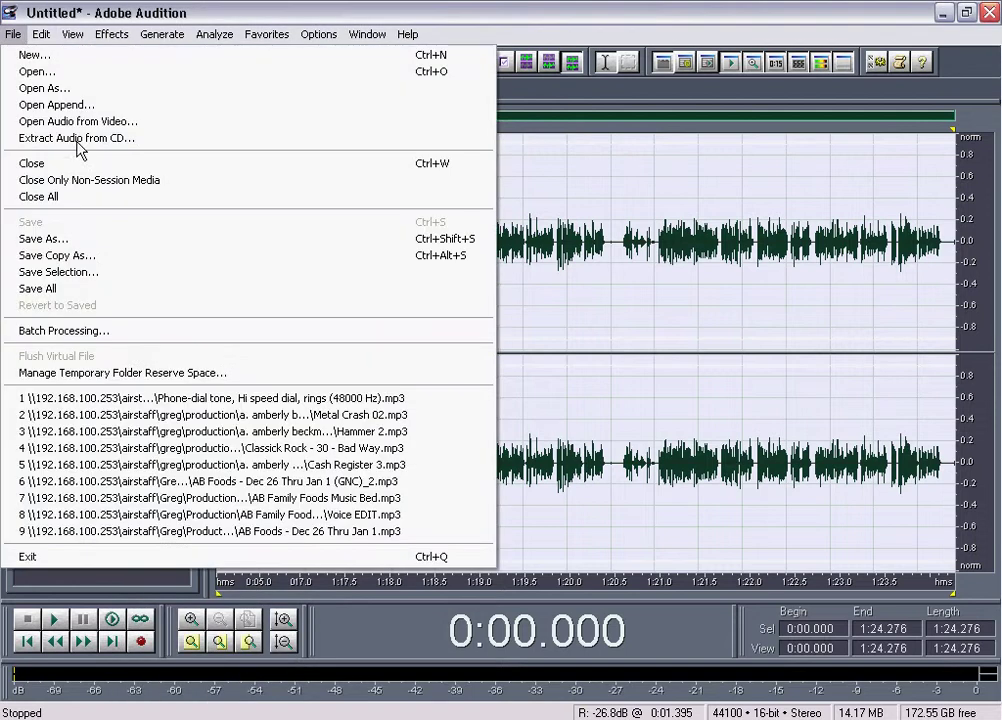
left_click(117, 239)
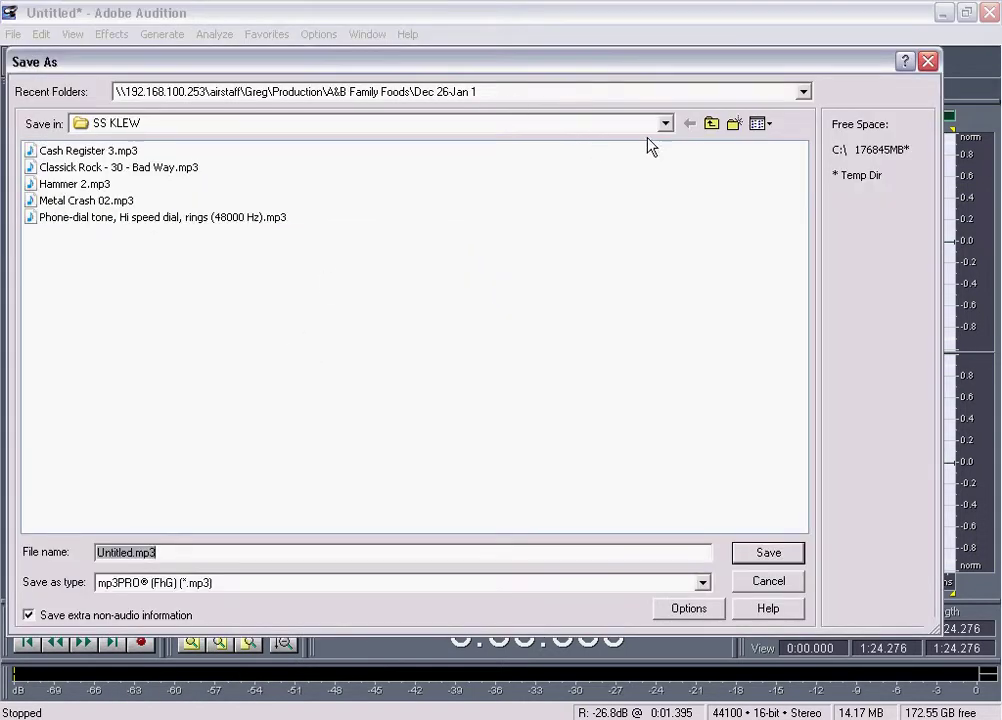
left_click(134, 556)
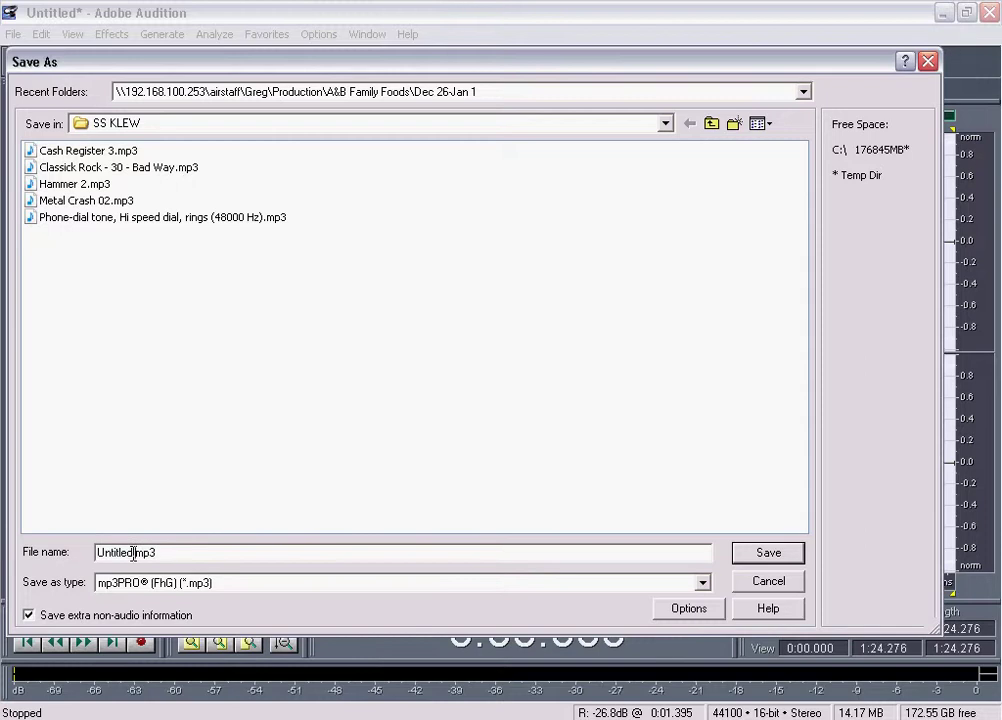
double_click(133, 554)
type("Voice RAW")
key("Return")
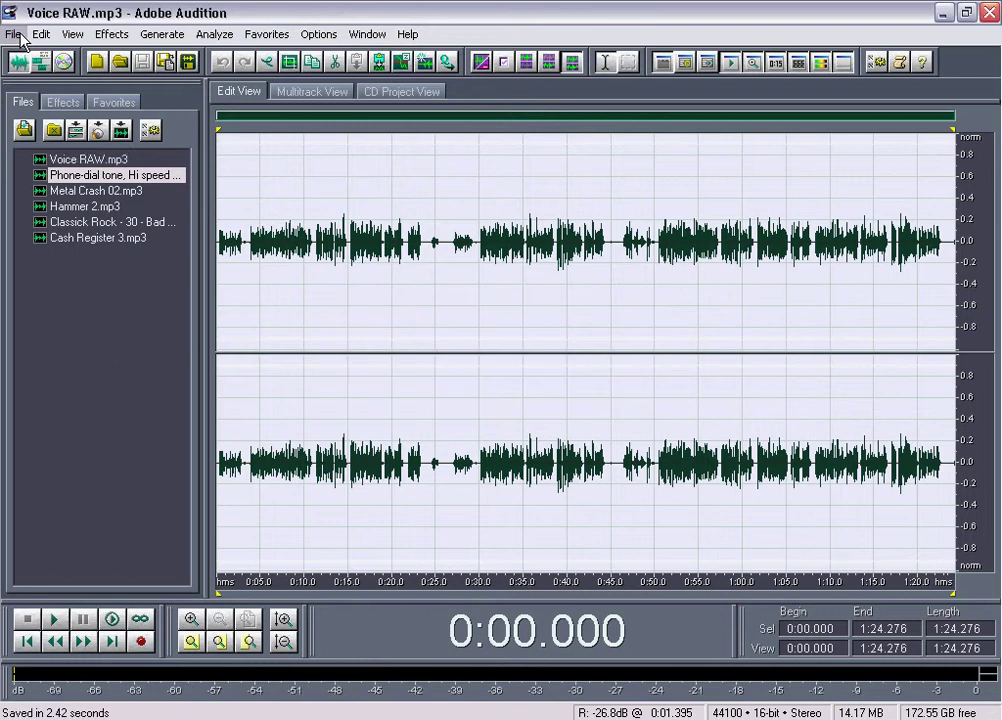
Save a working copy of the recording as Voice EDIT.mp3
left_click(15, 34)
left_click(72, 255)
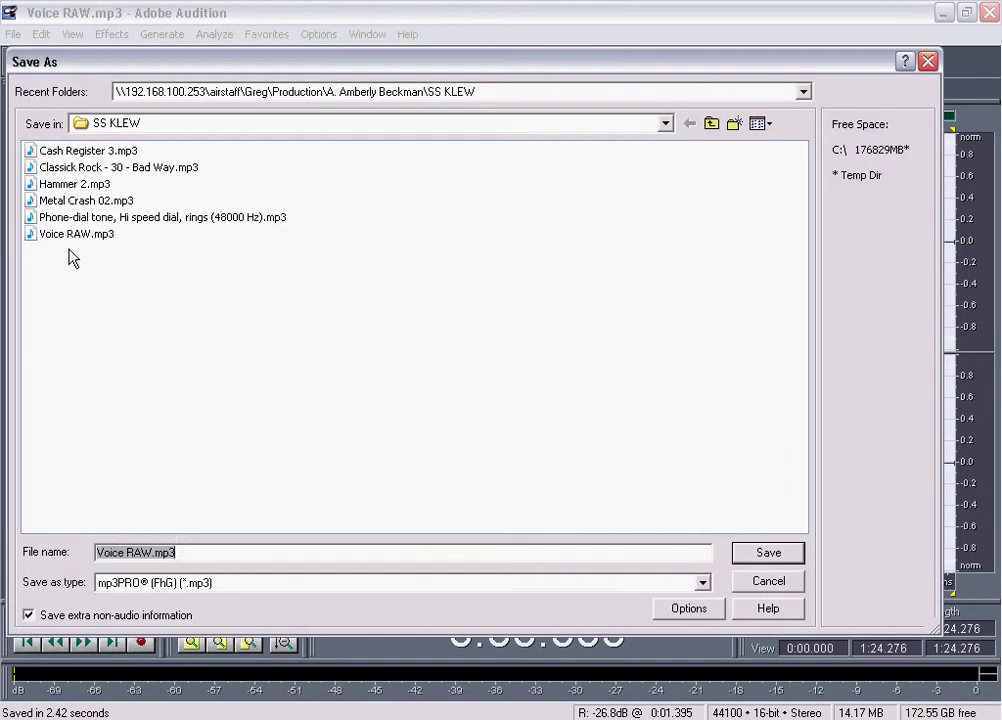
left_click(140, 552)
key("Left")
key("Left")
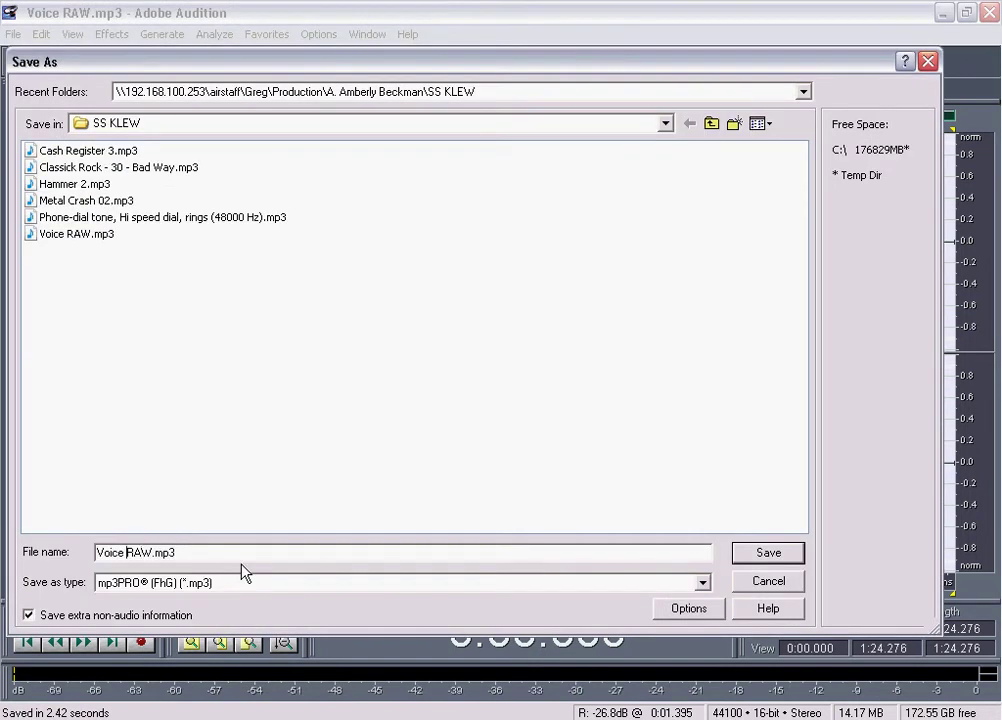
key("shift+Right")
key("shift+Right")
key("shift+Right")
type("EDIT")
key("Return")
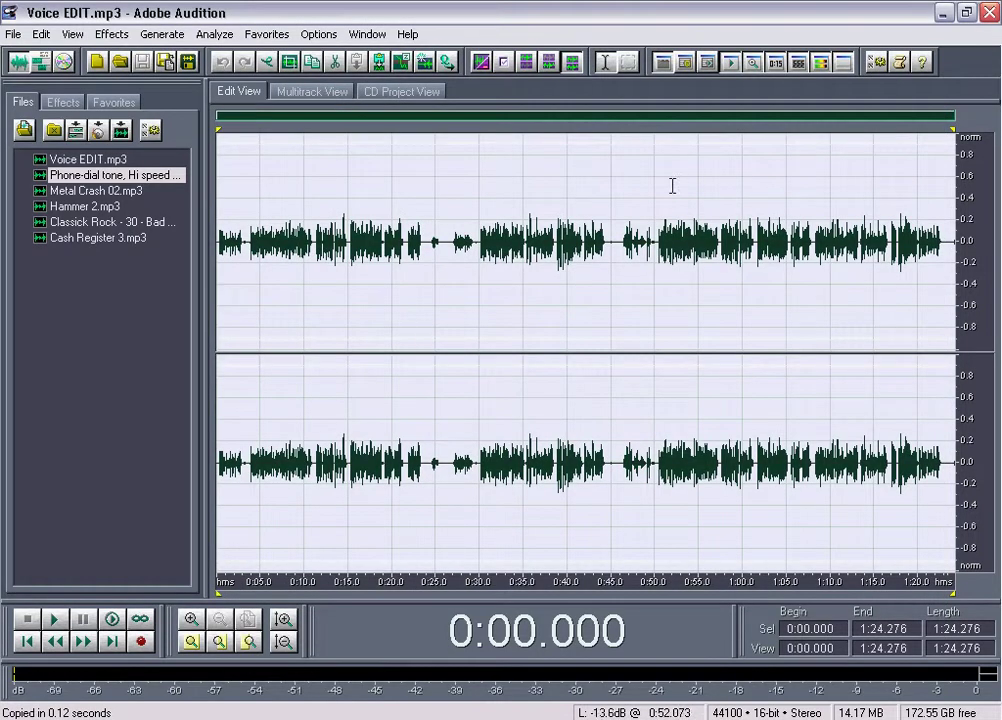
Preview from 0:50, then delete the first 50 seconds of audio
left_click(652, 245)
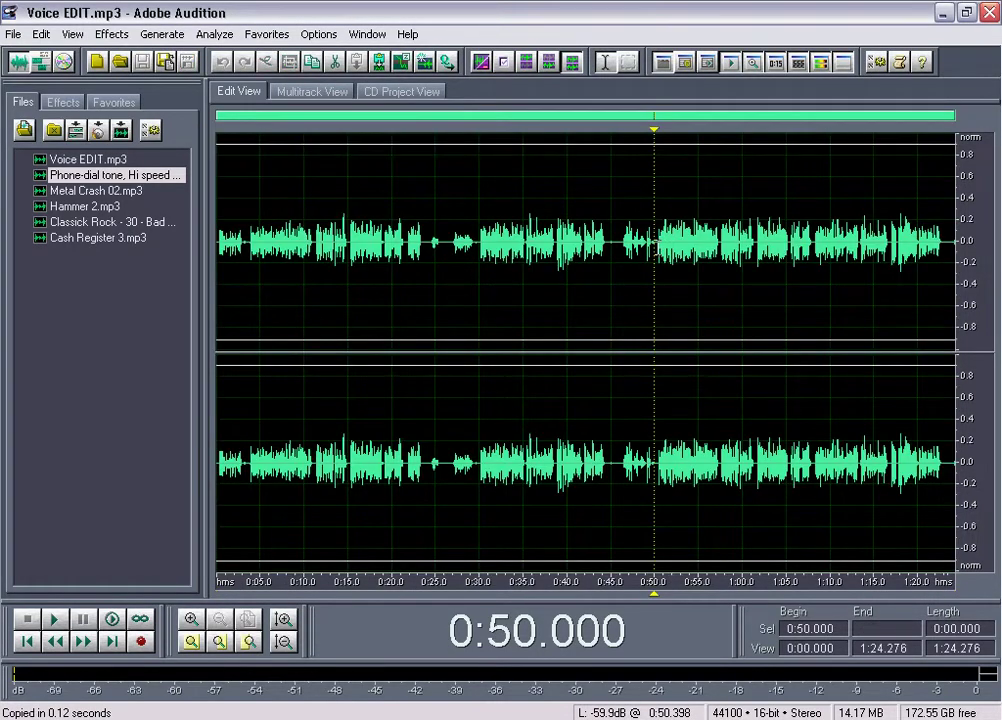
key("space")
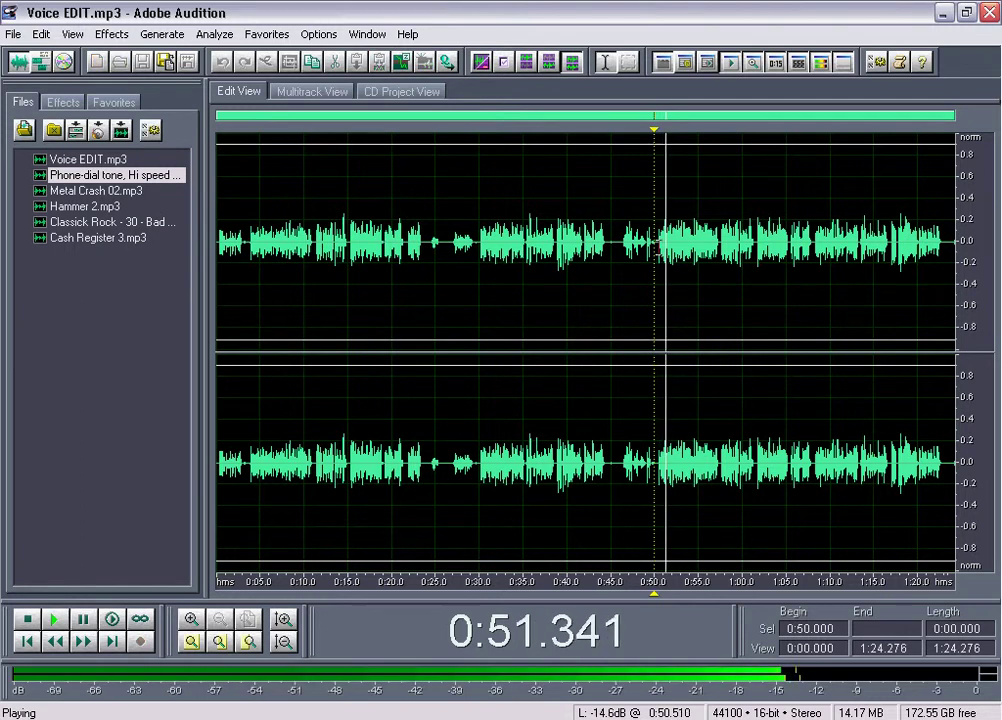
key("space")
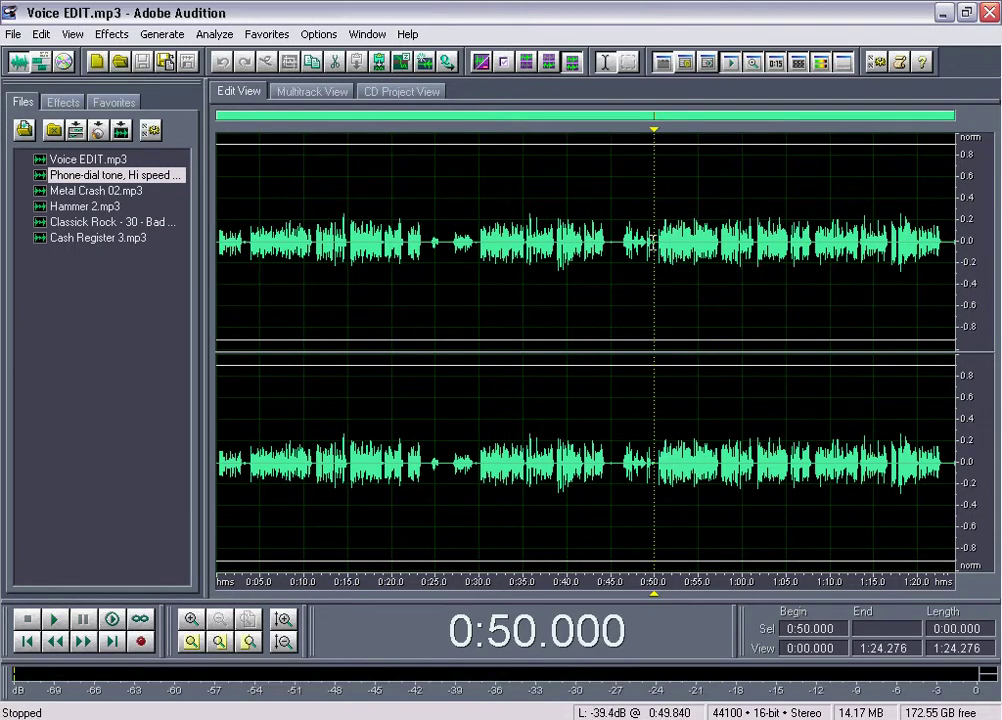
left_click_drag(653, 245, 113, 266)
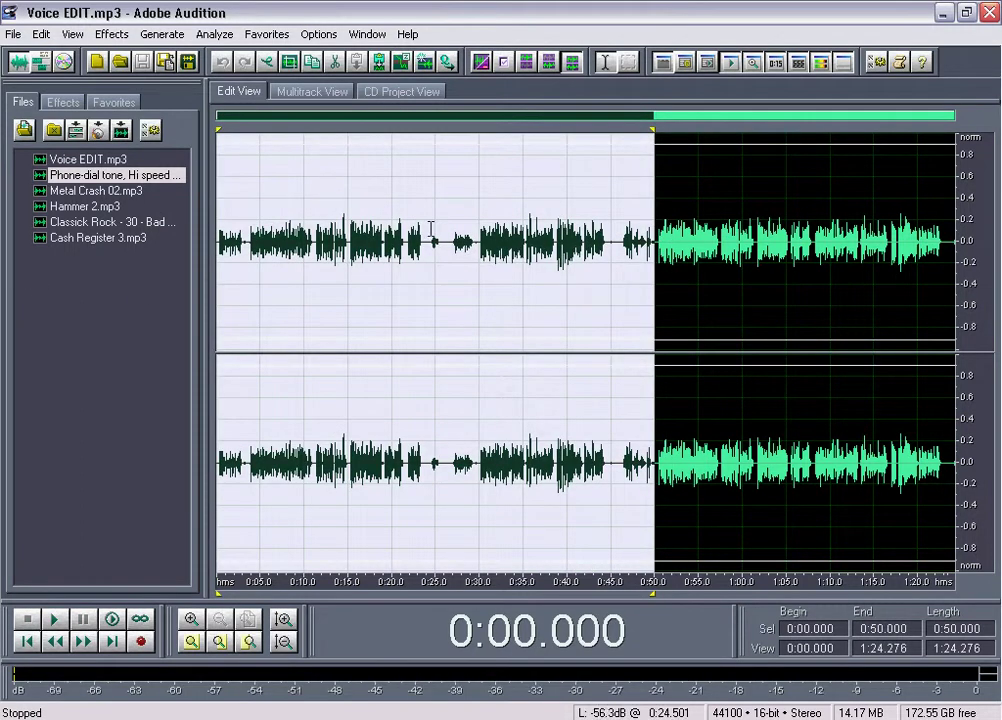
key("Delete")
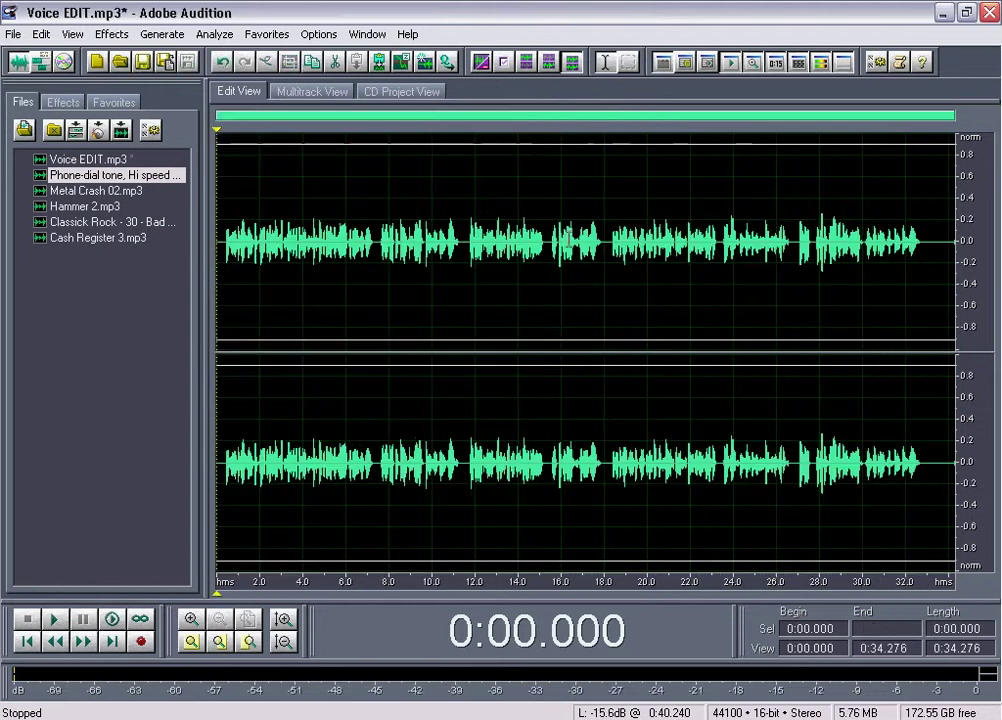
Delete the trailing silence after 0:32.824 and the short leading silence
left_click_drag(925, 242, 977, 253)
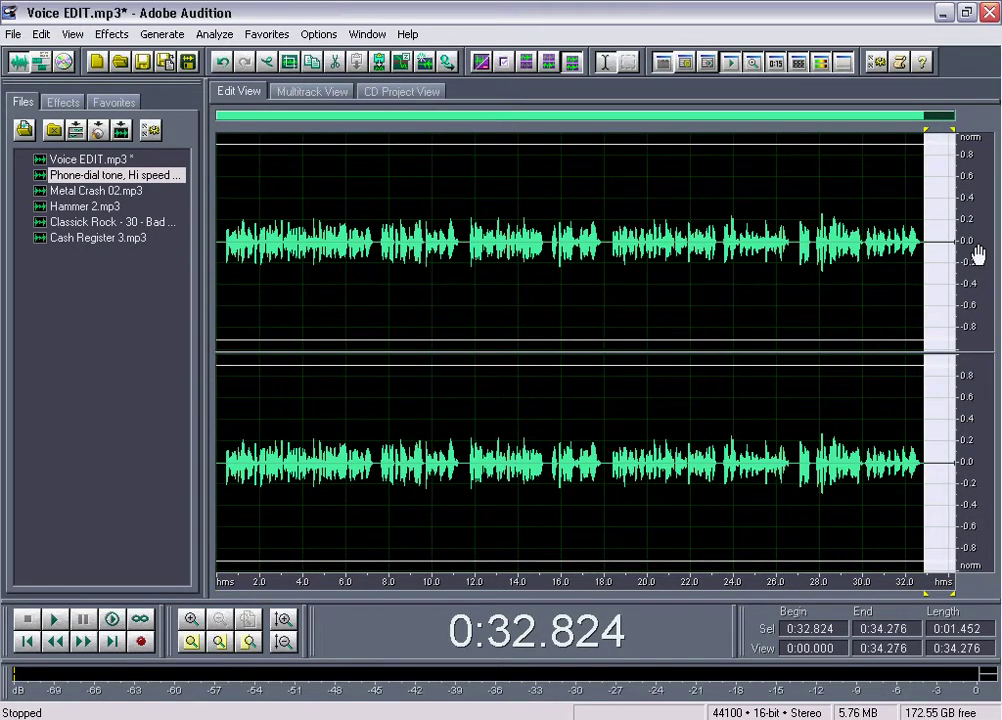
key("Delete")
left_click_drag(228, 250, 218, 245)
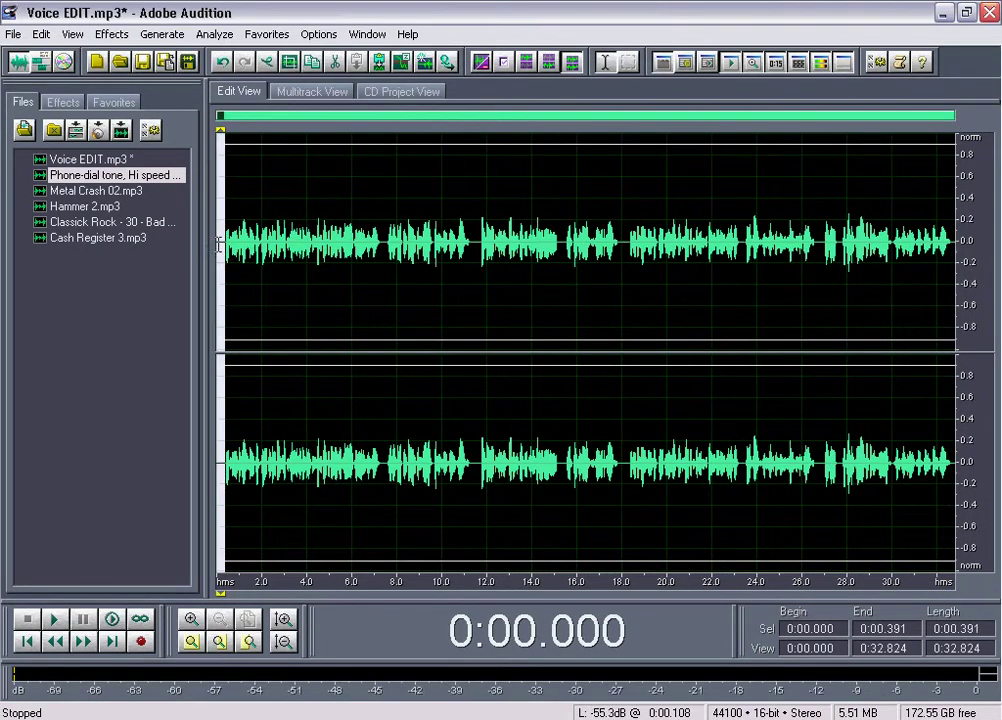
key("Delete")
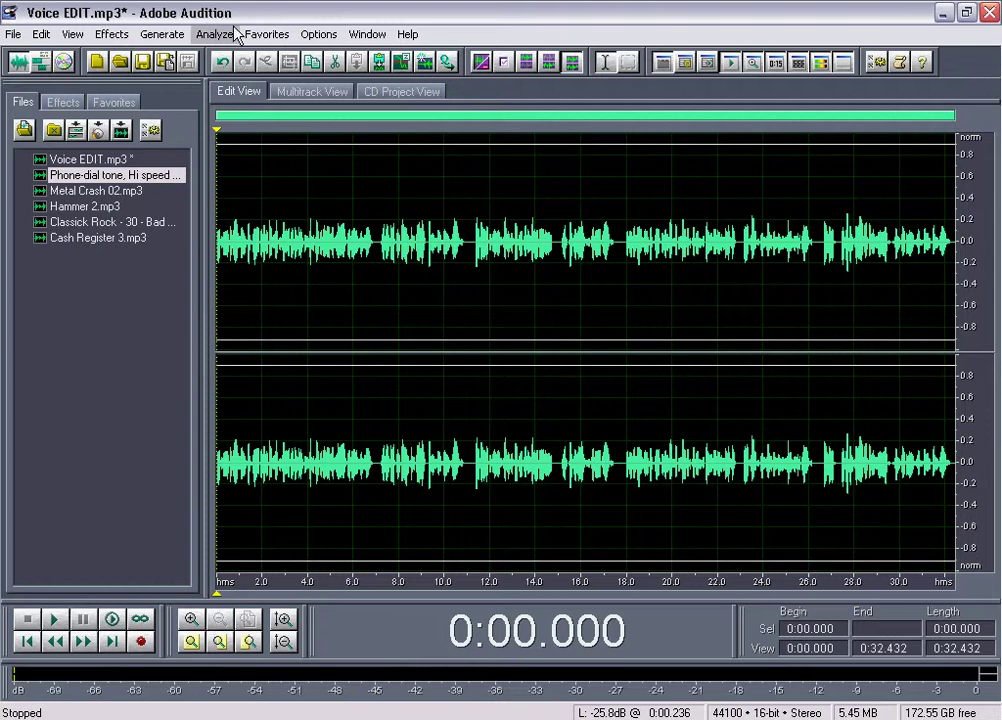
Apply Normalize, Compander, then Normalize again from the Favorites menu
left_click(272, 33)
left_click(280, 50)
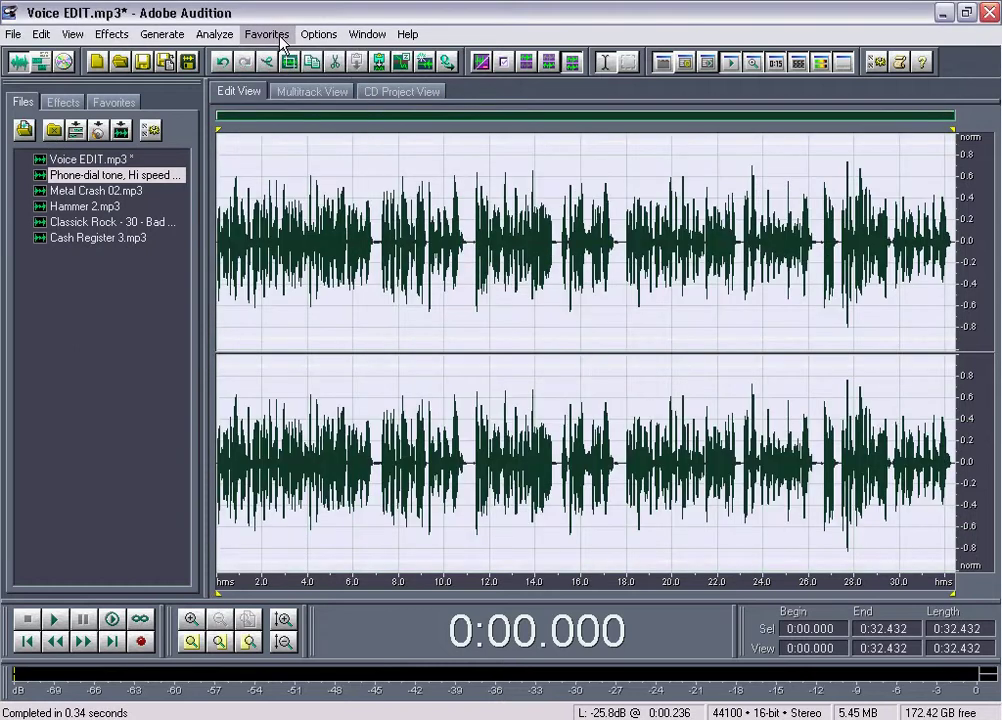
left_click(276, 34)
left_click(280, 71)
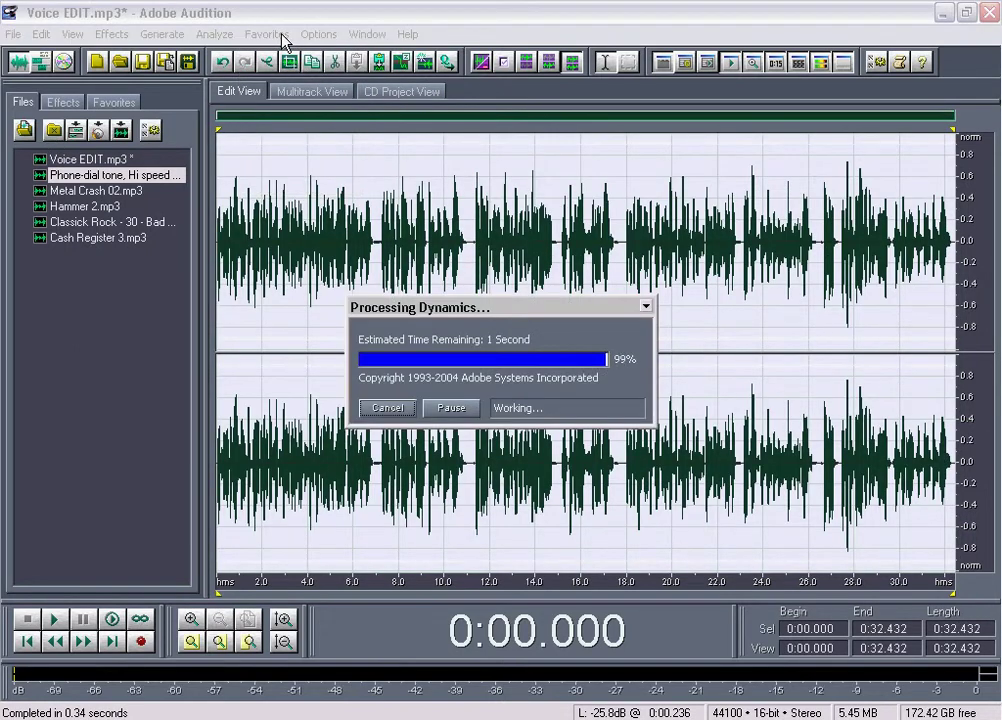
left_click(276, 34)
left_click(275, 50)
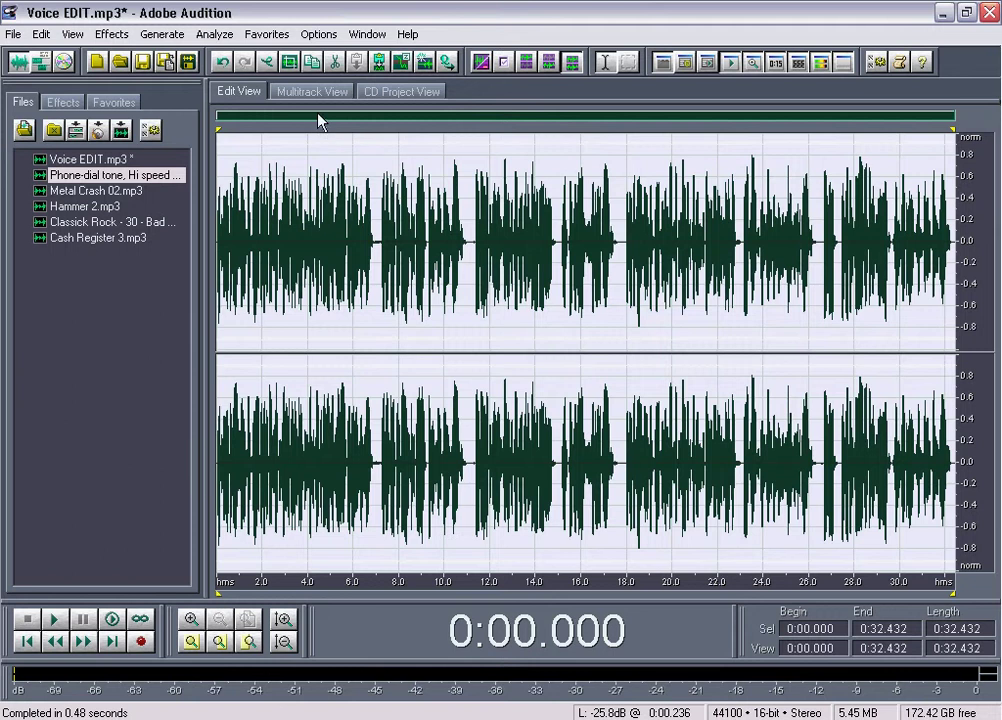
Save the processed Voice EDIT.mp3 and return to the multitrack session
left_click(318, 92)
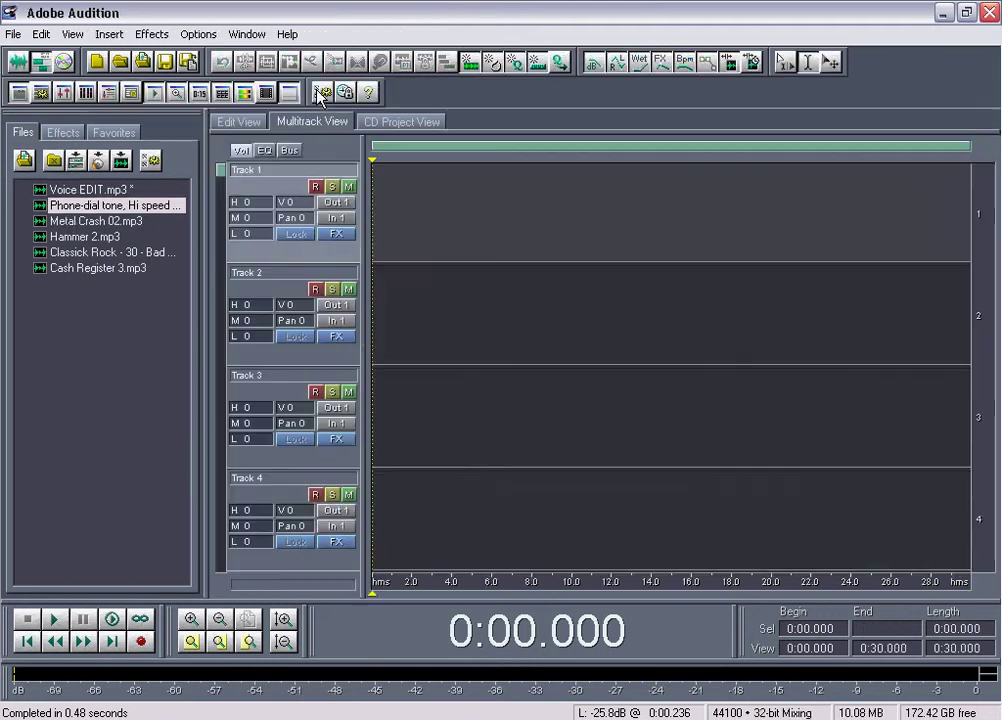
left_click(84, 190)
double_click(80, 190)
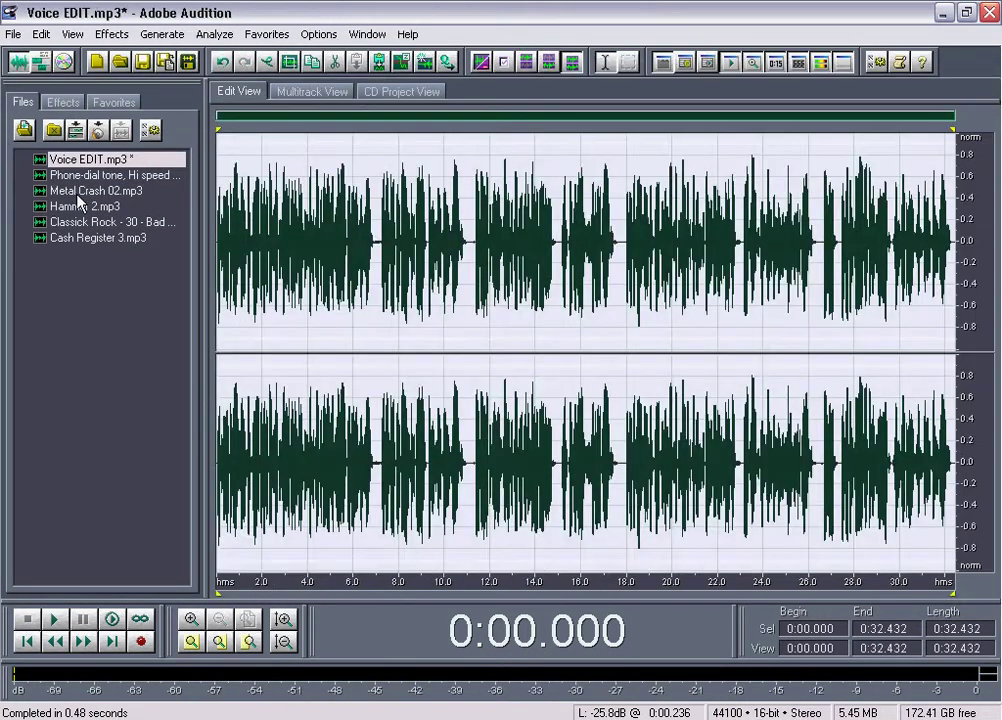
key("ctrl+s")
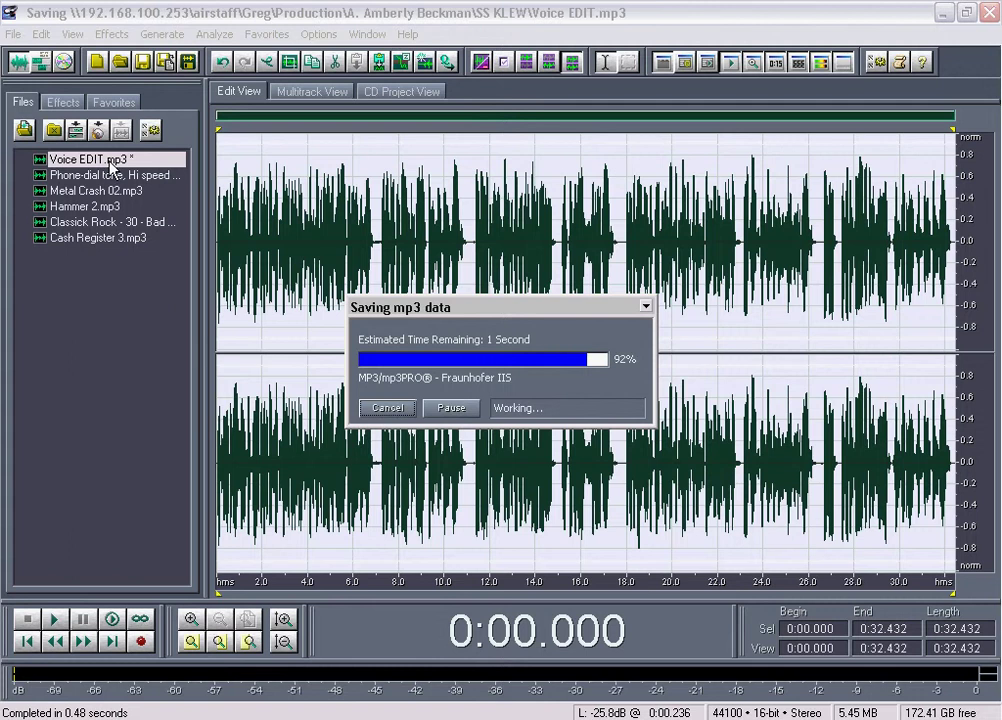
left_click(313, 91)
Place Voice EDIT.mp3 at the start of Track 1 and set the playhead at its end, 0:32.000
left_click_drag(64, 201, 285, 203)
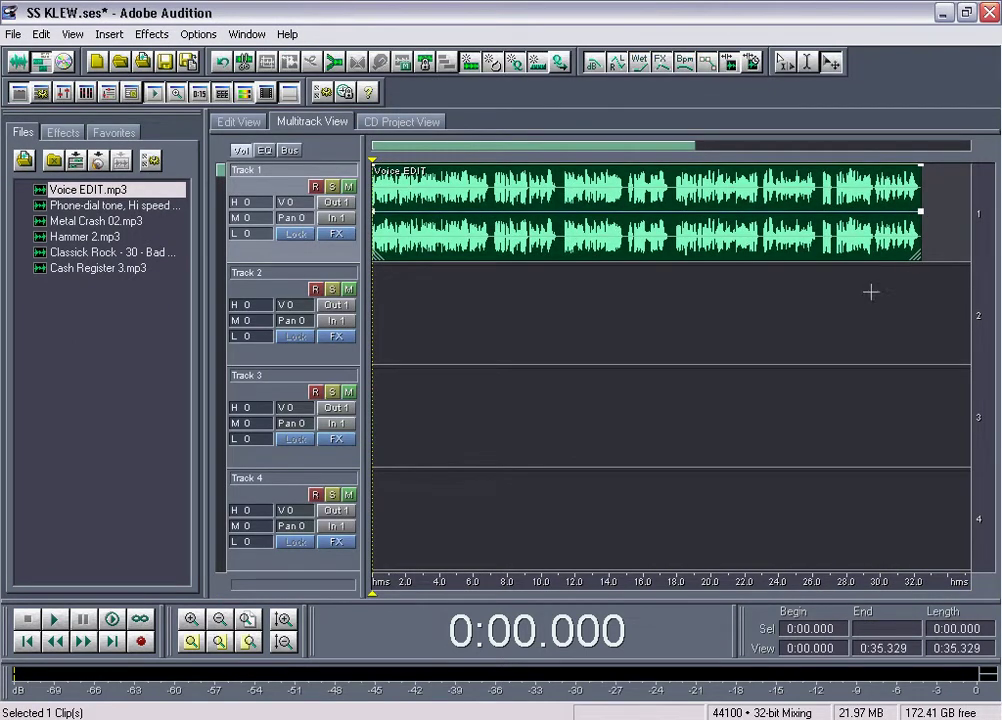
left_click(915, 279)
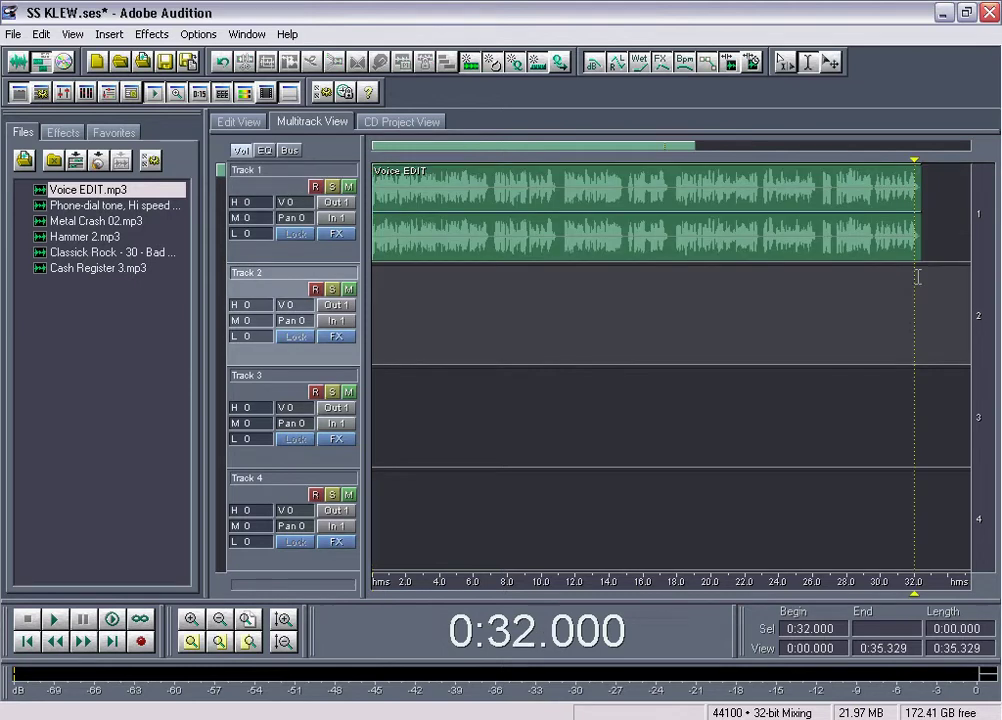
left_click(920, 276)
left_click(916, 277)
Zoom the timeline out past 0:32 and select Classick Rock in the Files panel
scroll(480, 150, "down", 2)
scroll(483, 151, "up", 3)
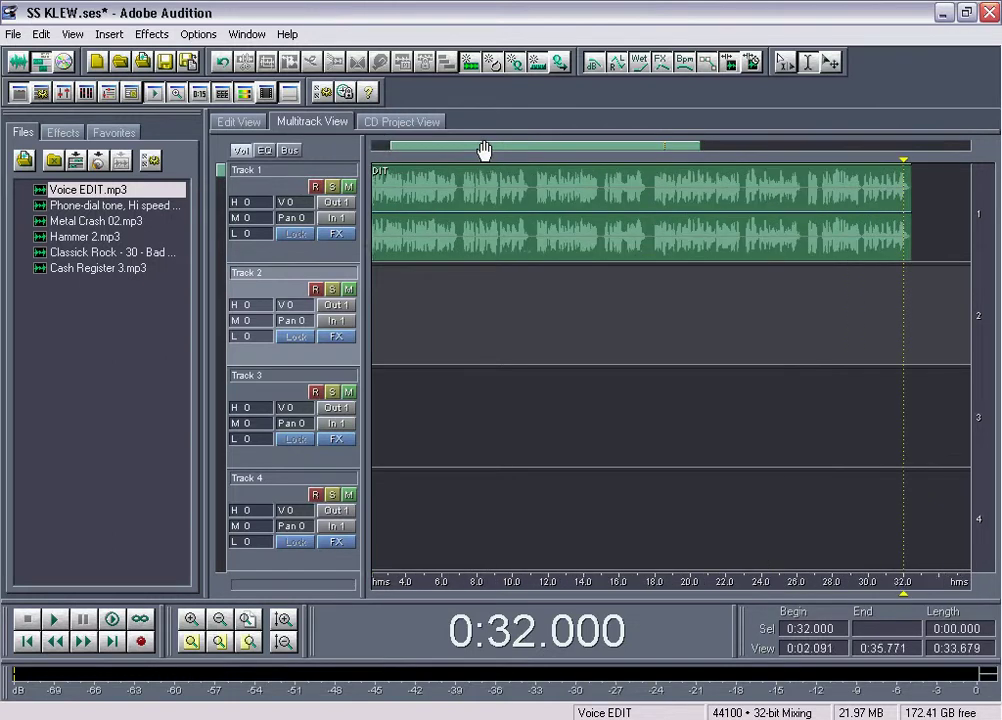
scroll(432, 137, "down", 2)
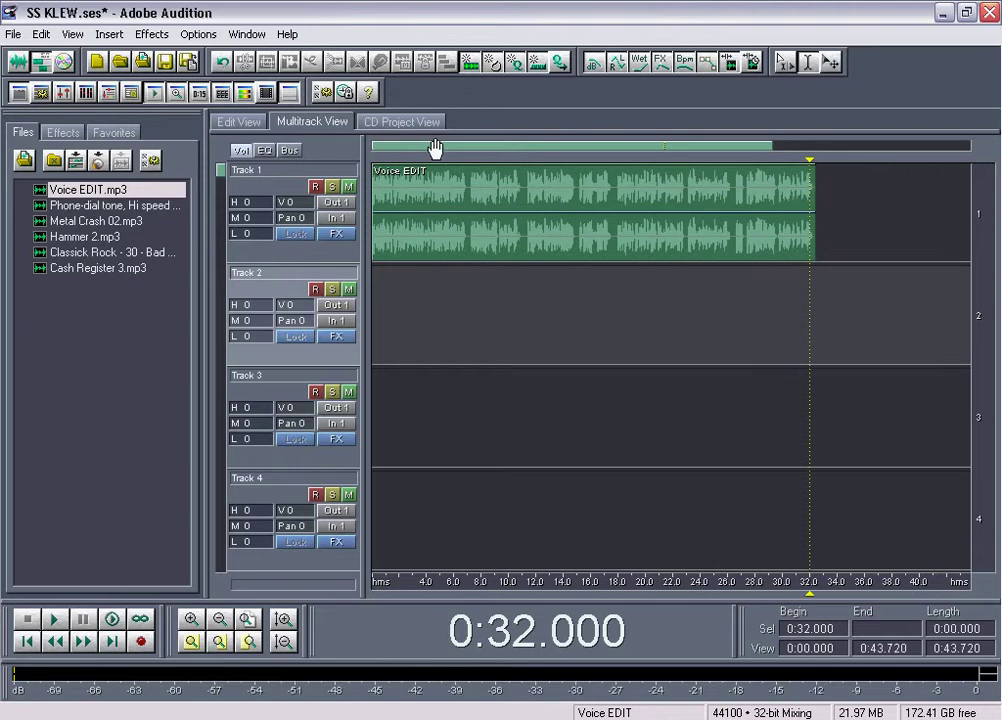
left_click(100, 252)
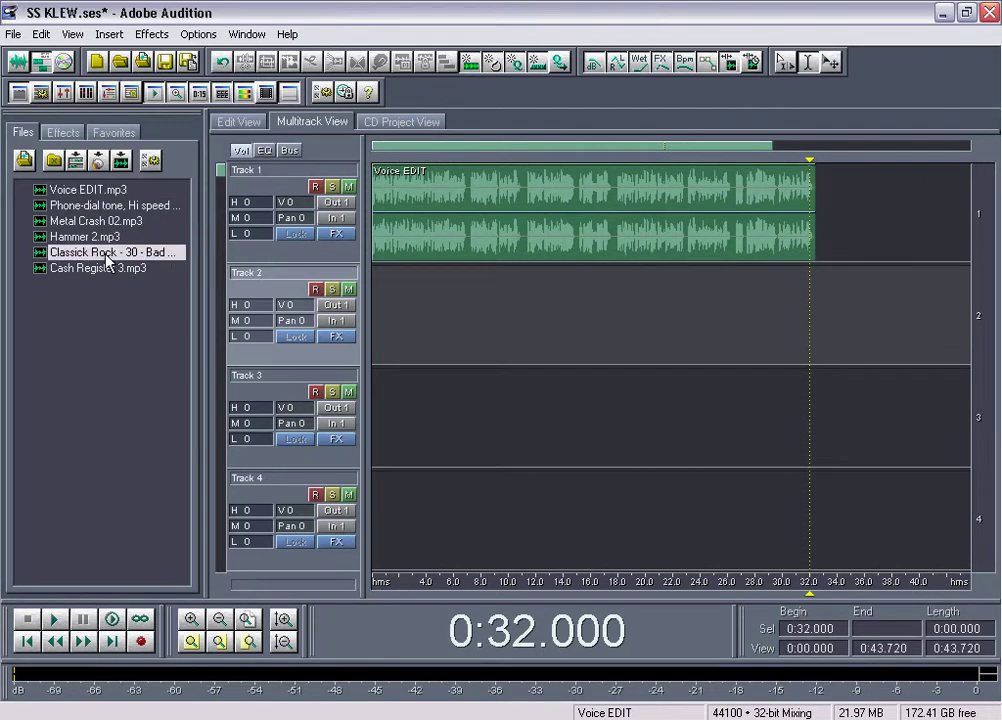
Put the Classick Rock music on Track 3, starting at 0:00
left_click_drag(98, 253, 388, 433)
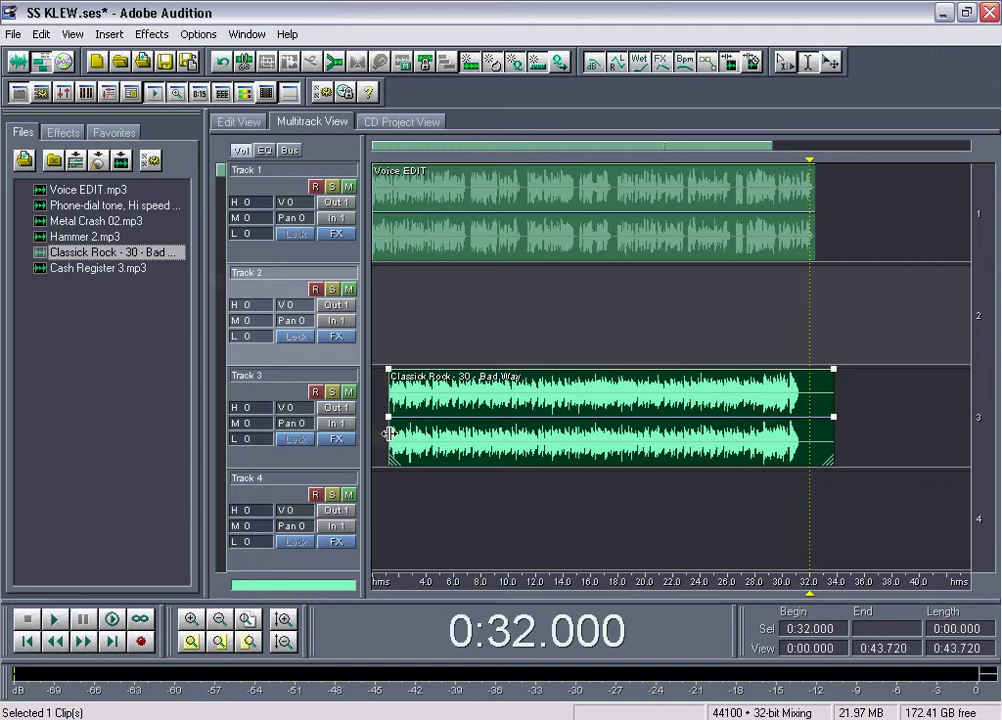
left_click_drag(454, 398, 352, 392)
left_click(483, 394)
key("v")
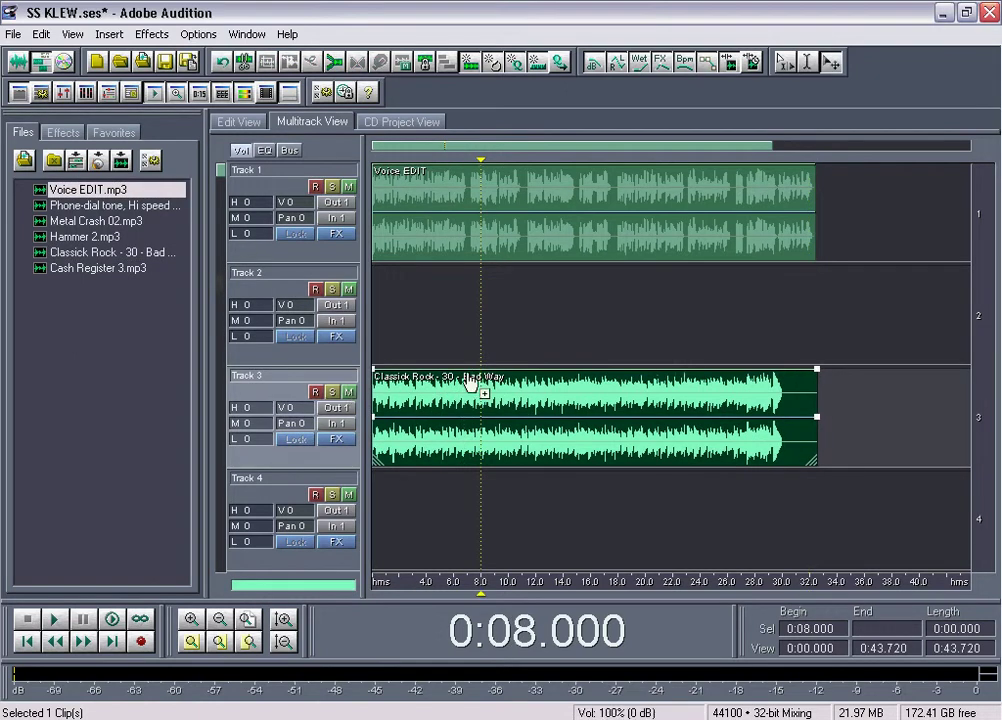
left_click(373, 311)
left_click(391, 420)
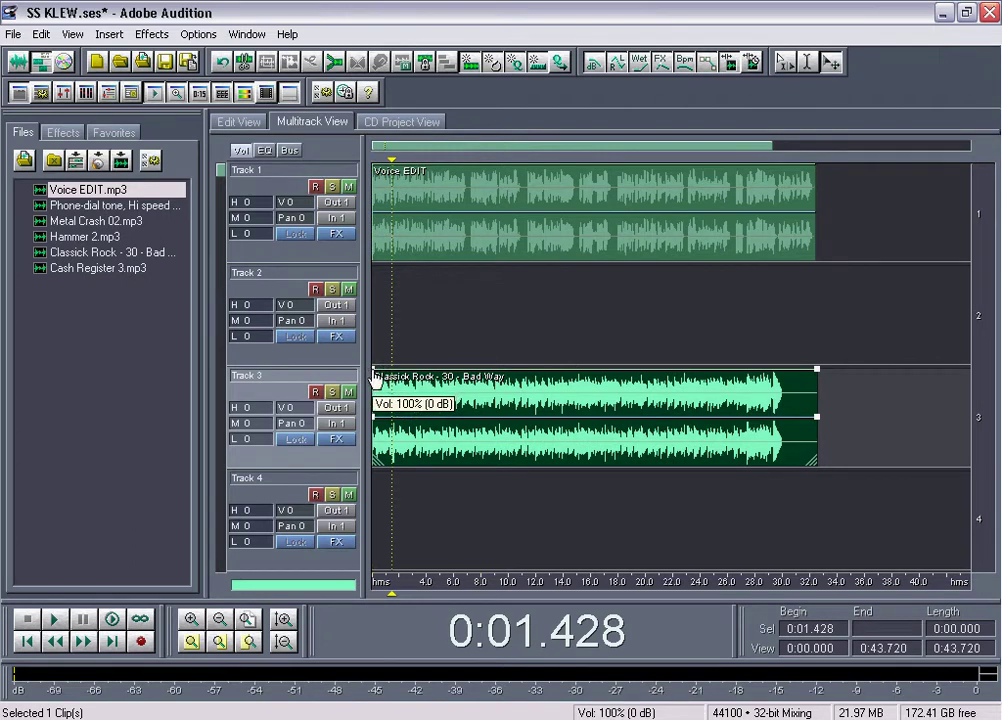
Lower the music's volume envelope at both ends and play the mix from the start
left_click_drag(371, 370, 383, 458)
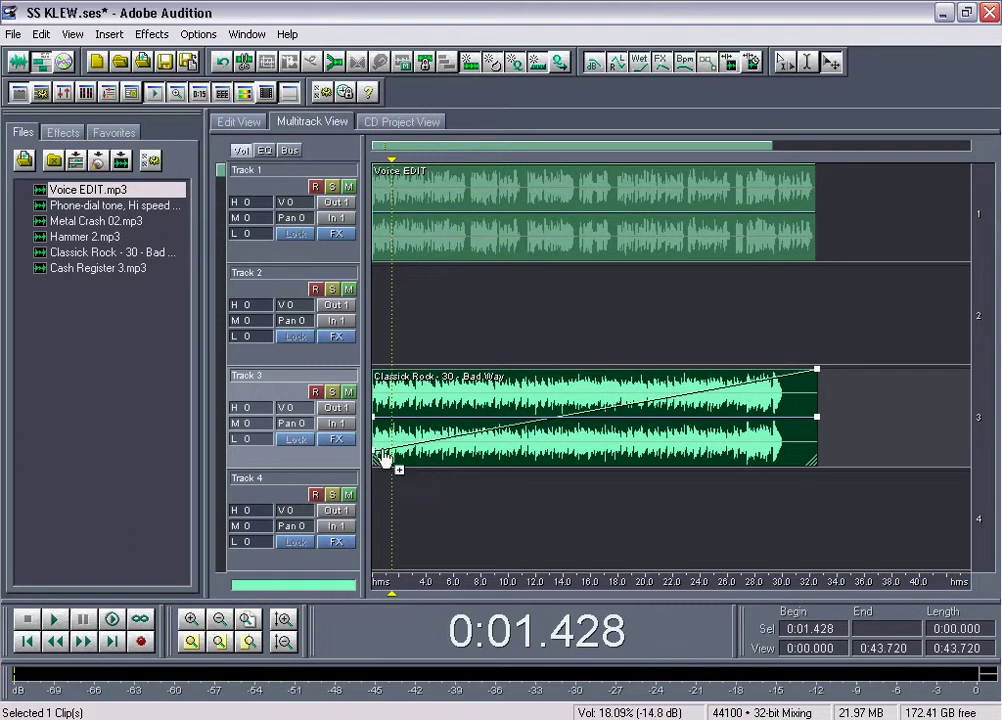
left_click_drag(818, 369, 820, 452)
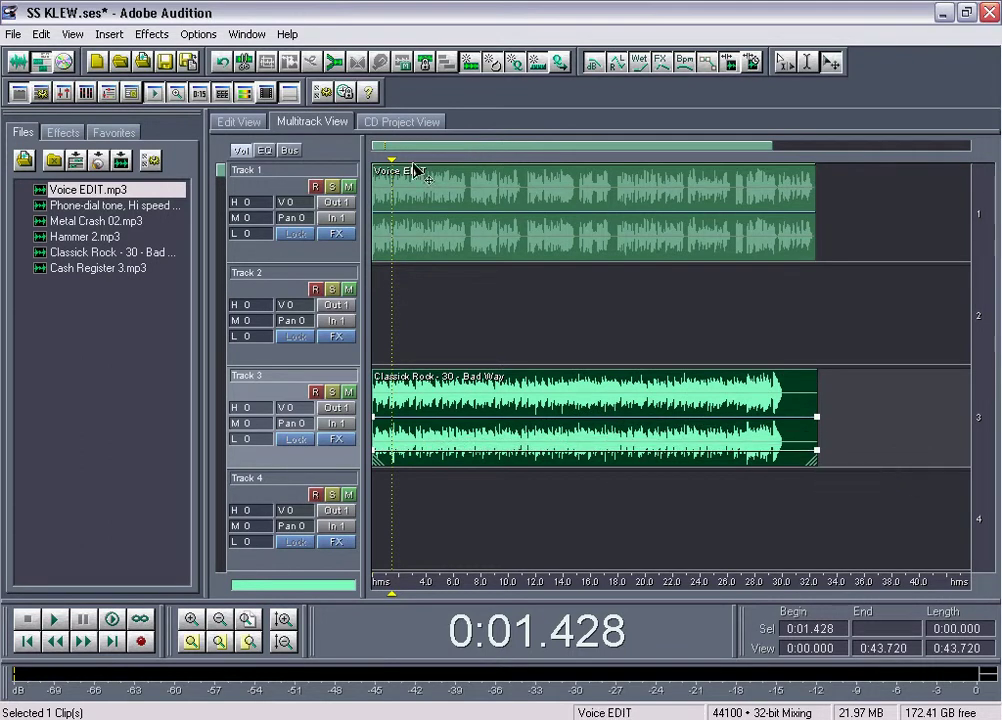
left_click_drag(395, 168, 347, 161)
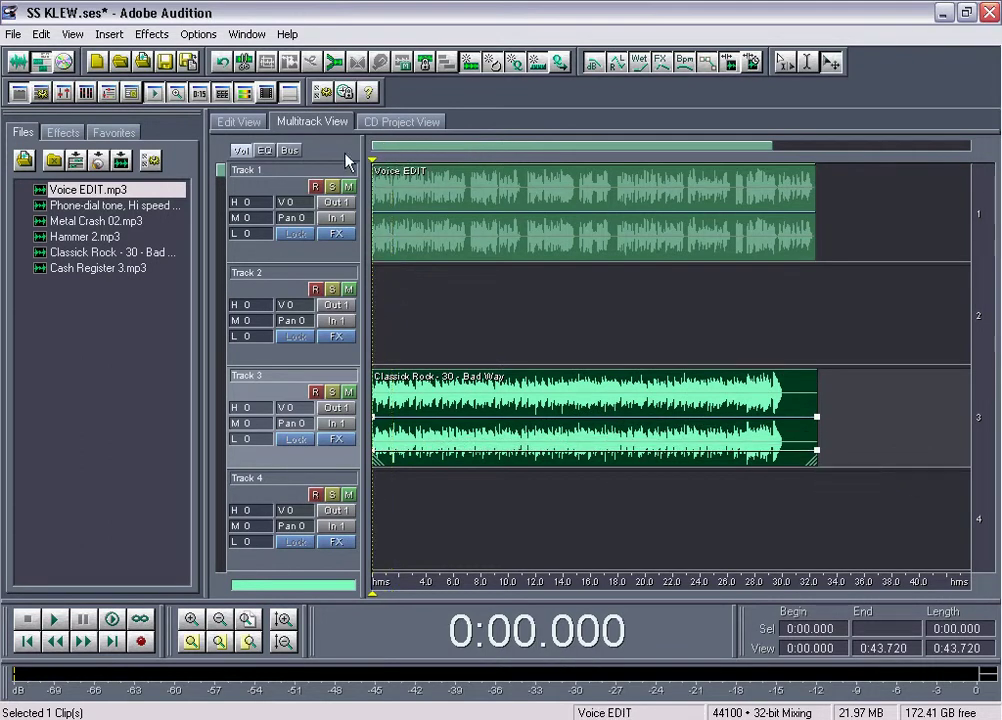
key("space")
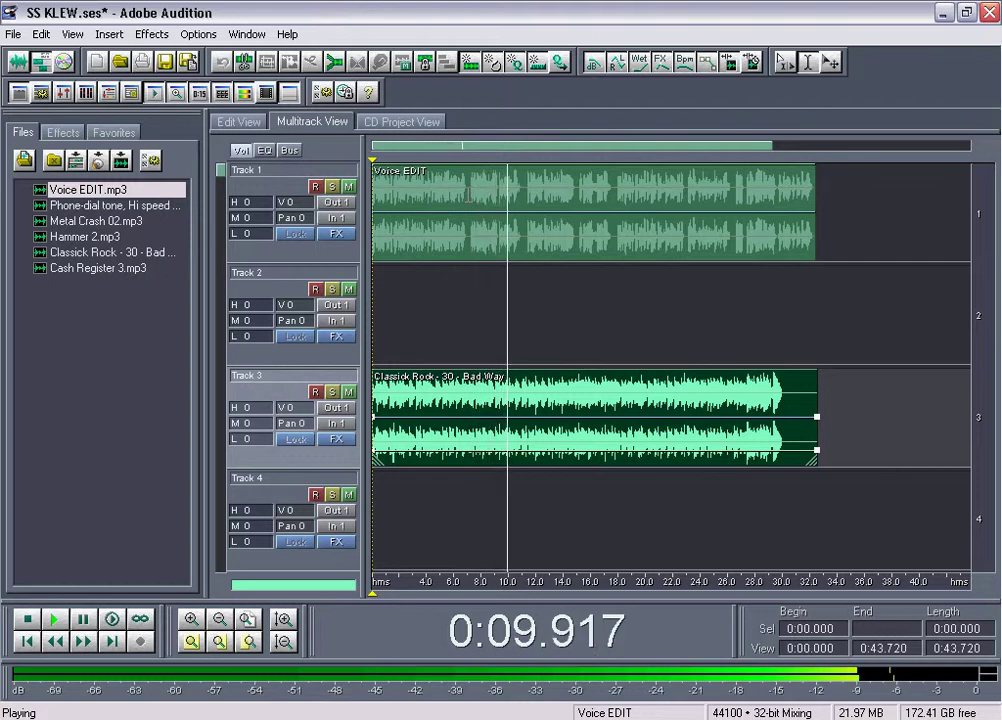
key("space")
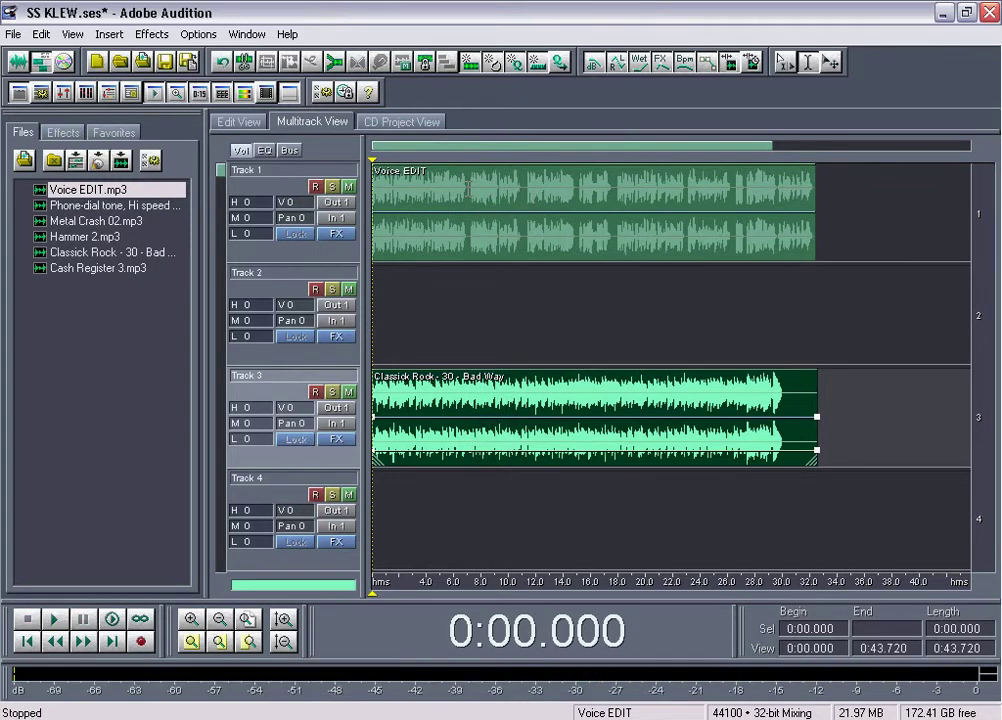
Split Voice EDIT at 7 s and move the later piece down to Track 2
left_click(468, 187)
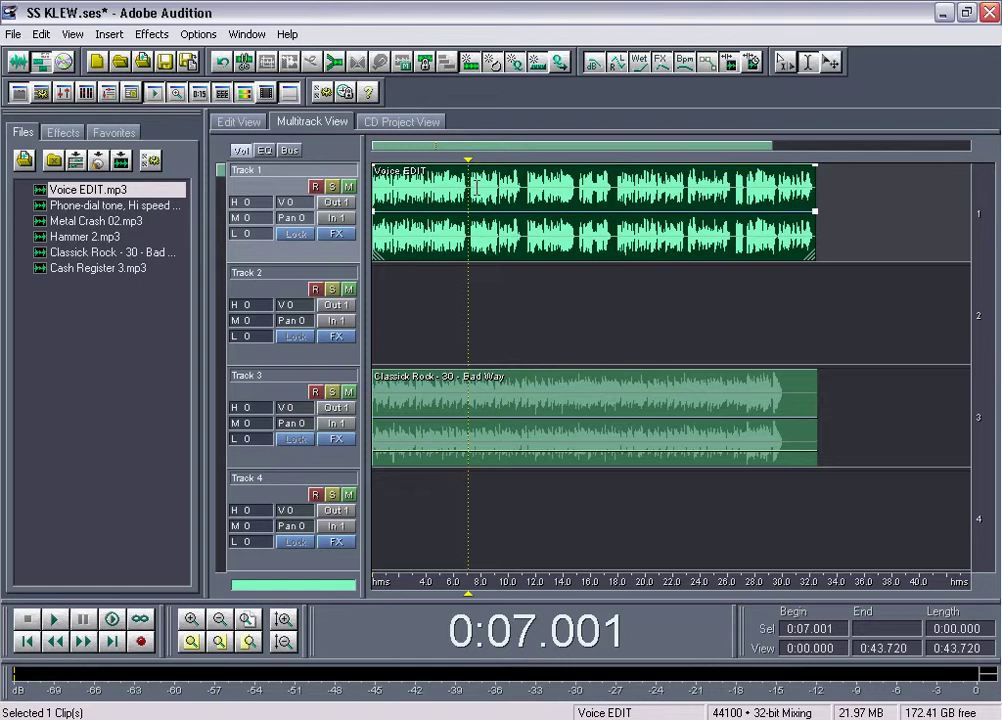
key("ctrl+k")
left_click_drag(487, 198, 472, 290)
scroll(460, 152, "up", 3)
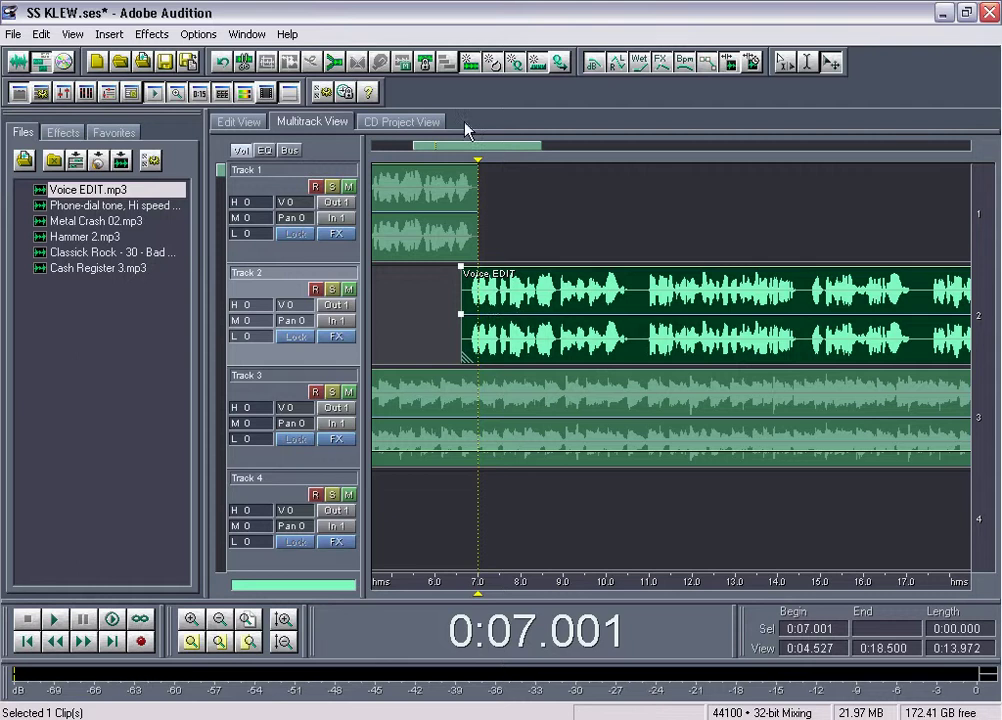
scroll(455, 148, "down", 3)
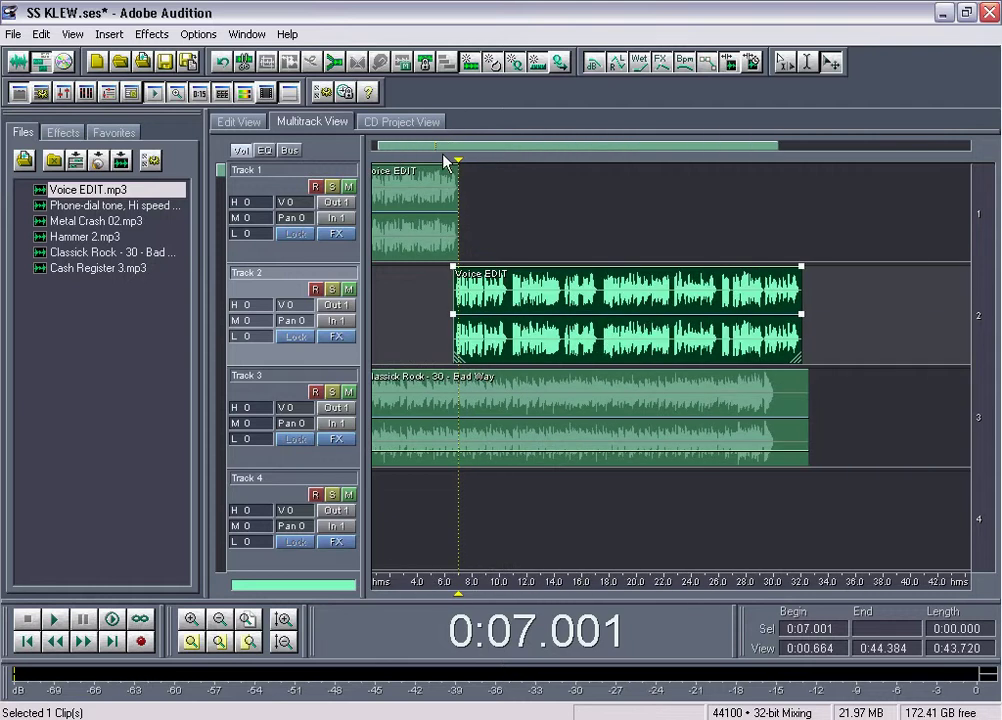
Split the Track 2 voice at 10.7 s and move the remainder back to Track 1
left_click(434, 284)
key("space")
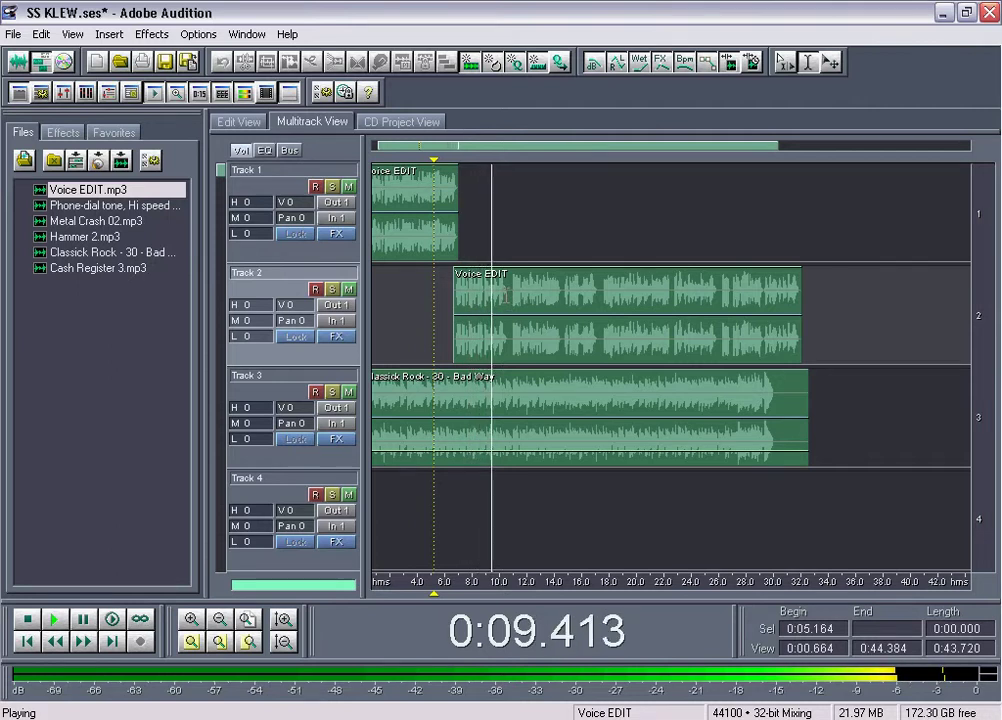
left_click(510, 300)
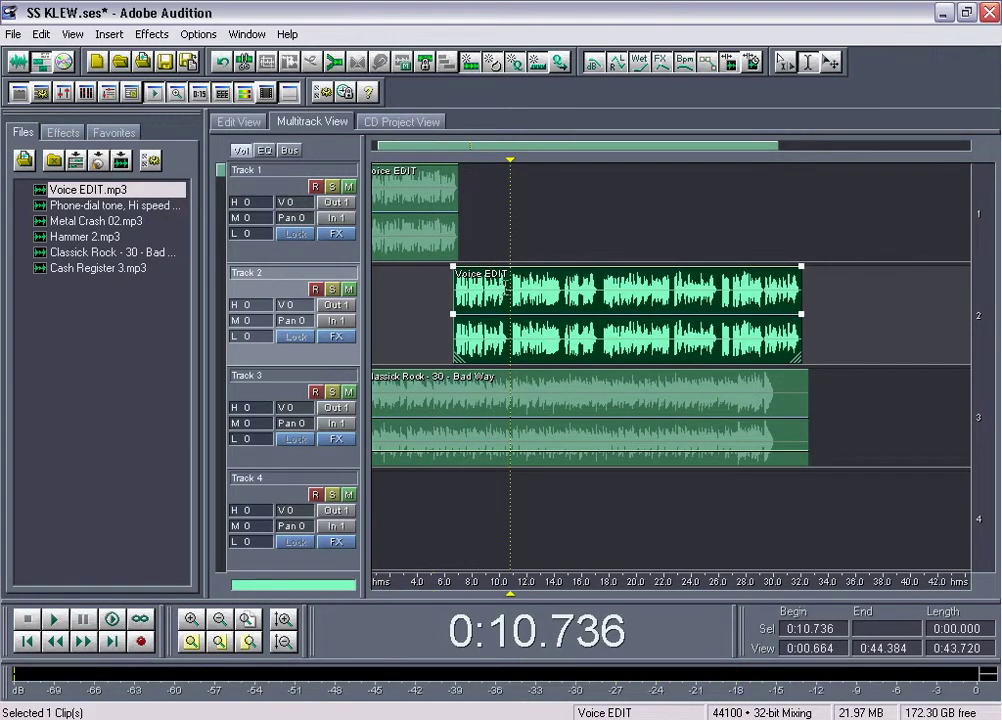
key("ctrl+k")
left_click_drag(537, 352, 528, 242)
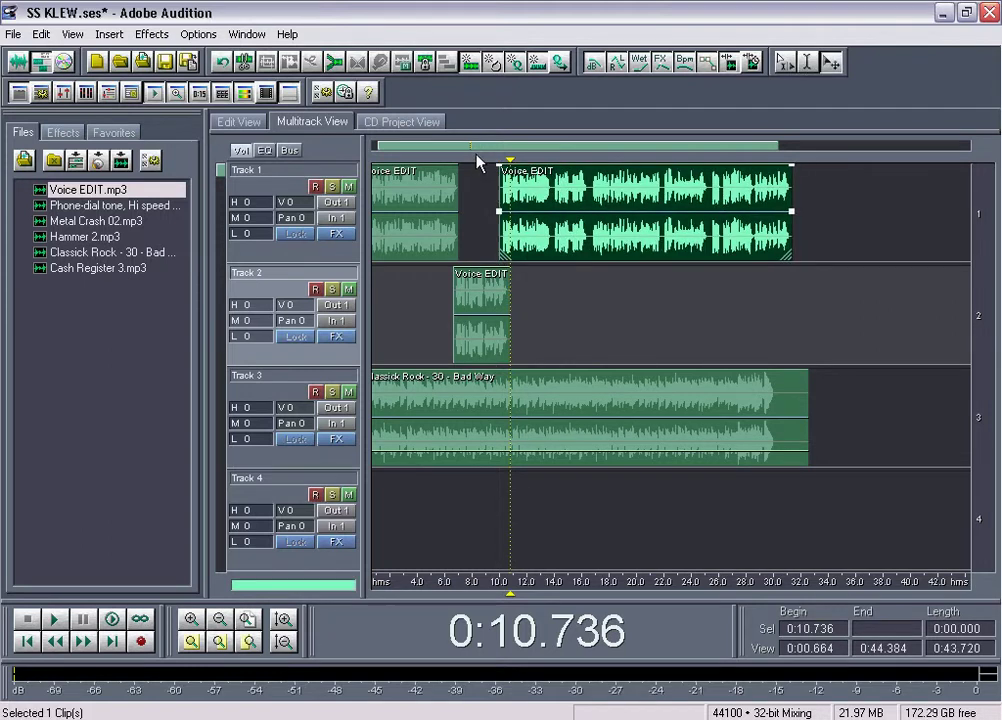
Nudge the Track 1 voice piece slightly later, preview from 8.8 s, and park the playhead at 0:12.214
scroll(480, 165, "up", 2)
left_click_drag(593, 255, 637, 255)
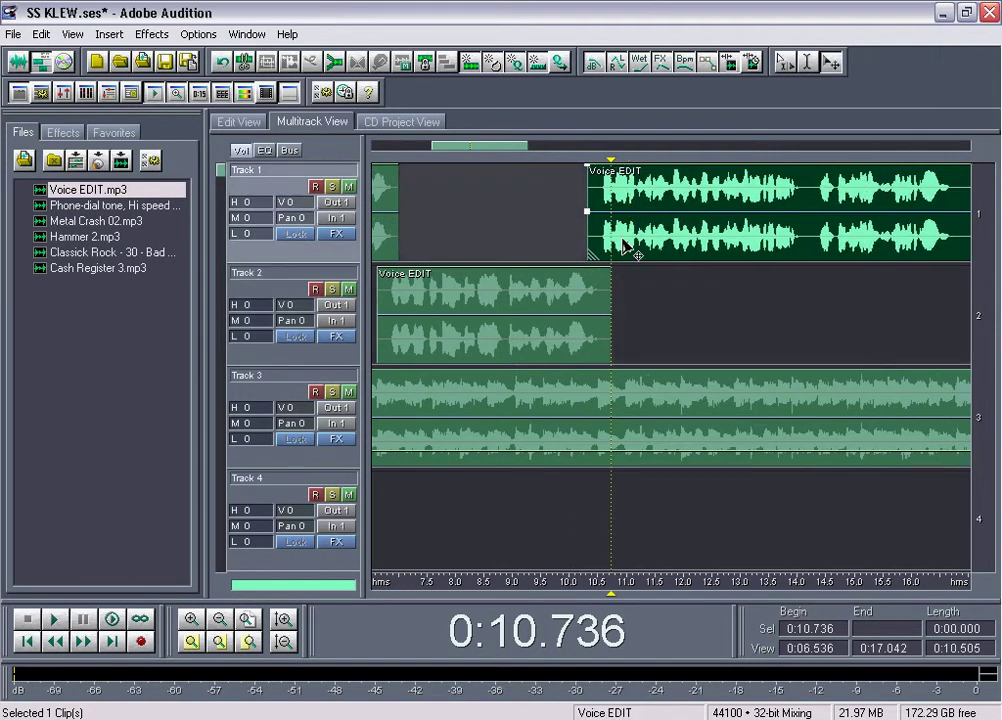
left_click(502, 238)
key("space")
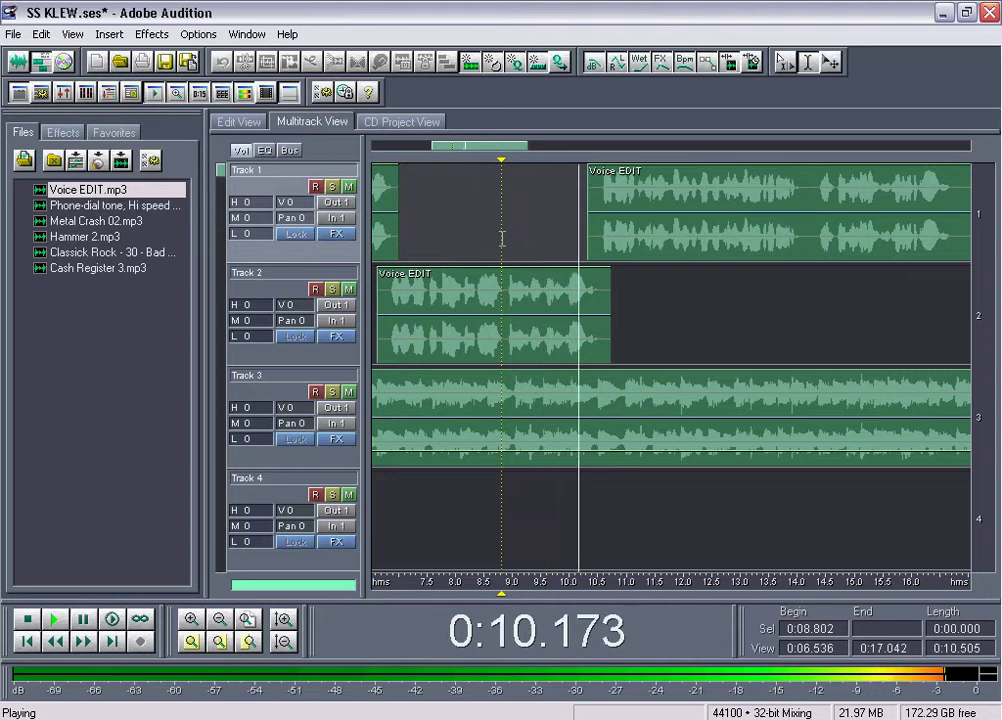
scroll(510, 145, "down", 1)
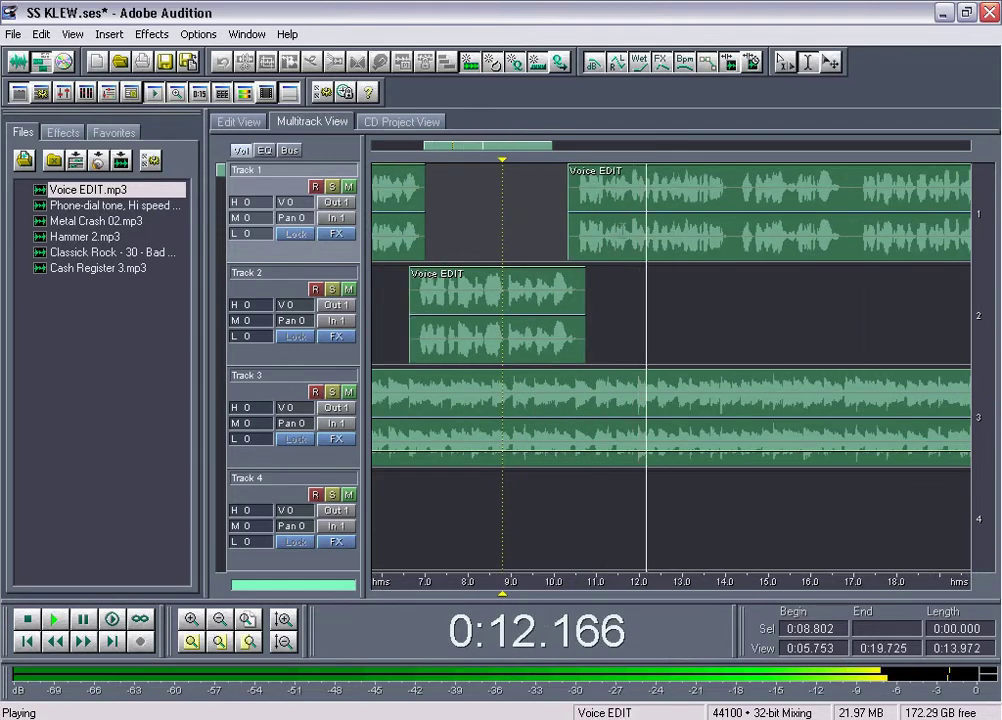
key("space")
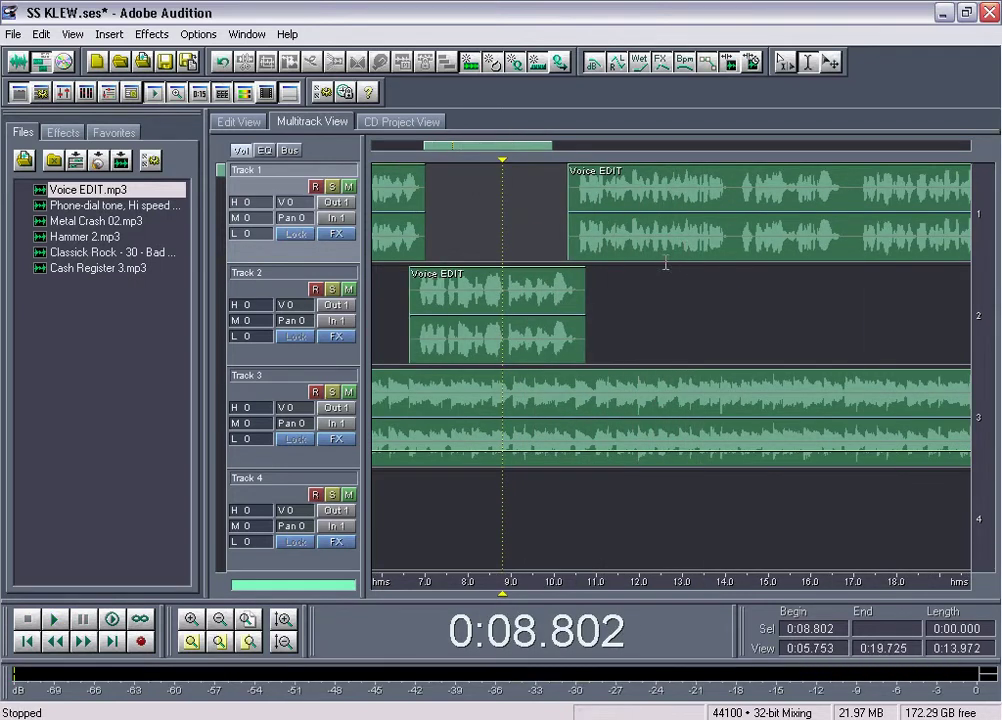
left_click(647, 255)
left_click(648, 255)
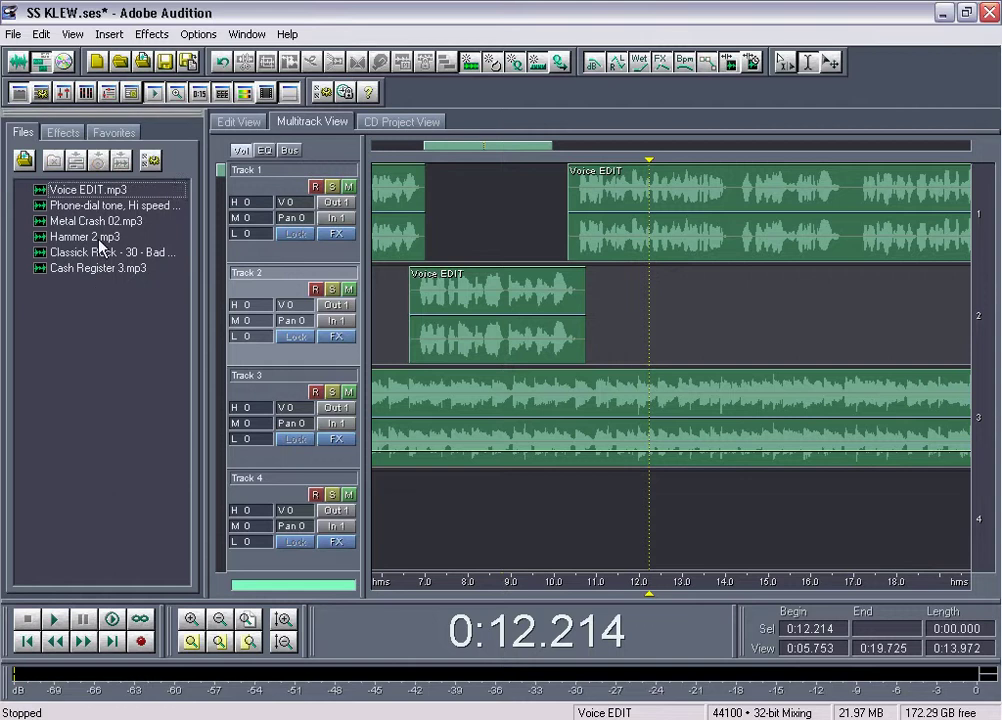
Add Hammer 2 at 12.2 s, move Classick Rock to Track 4, and place Hammer 2 on Track 3 near 11.4 s
left_click(98, 237)
left_click_drag(647, 308, 647, 310)
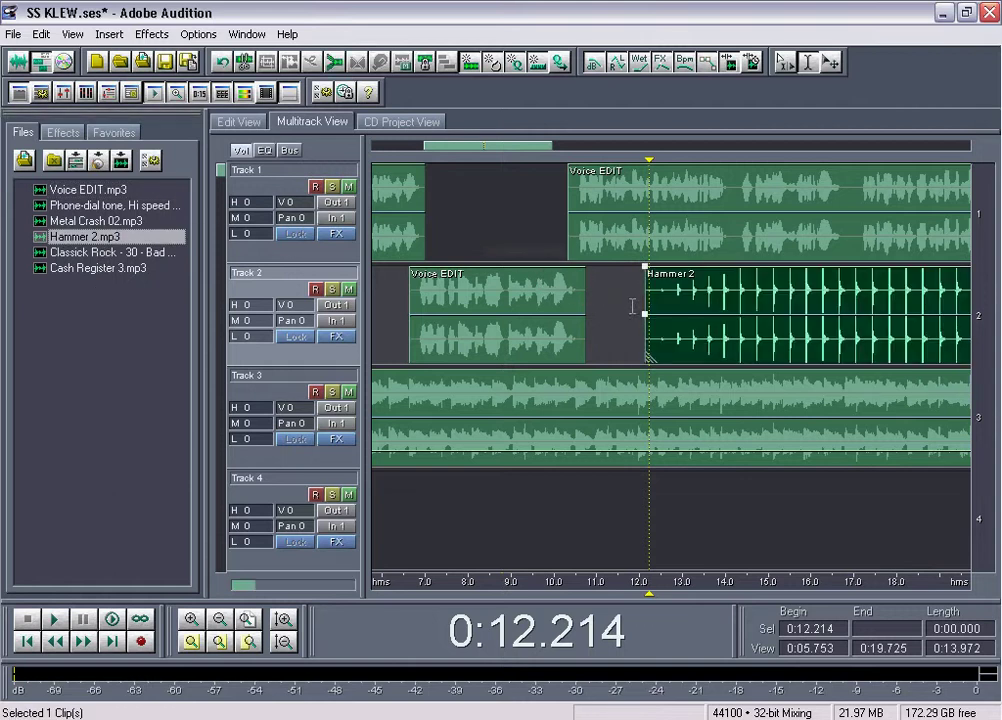
left_click(655, 405)
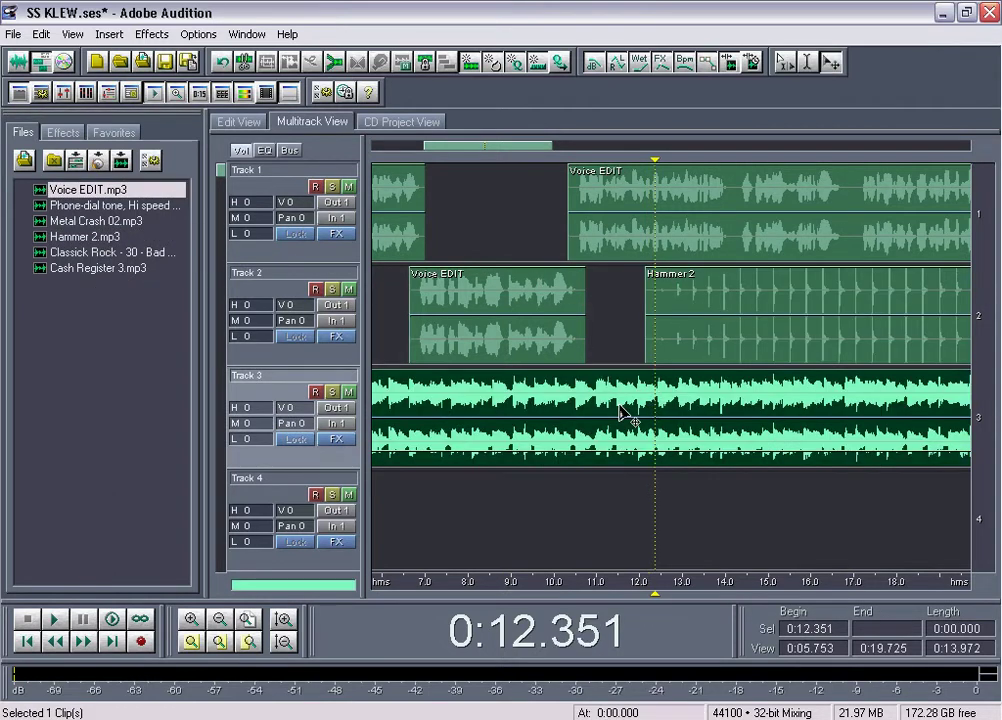
left_click_drag(623, 405, 604, 470)
scroll(687, 349, "down", 1)
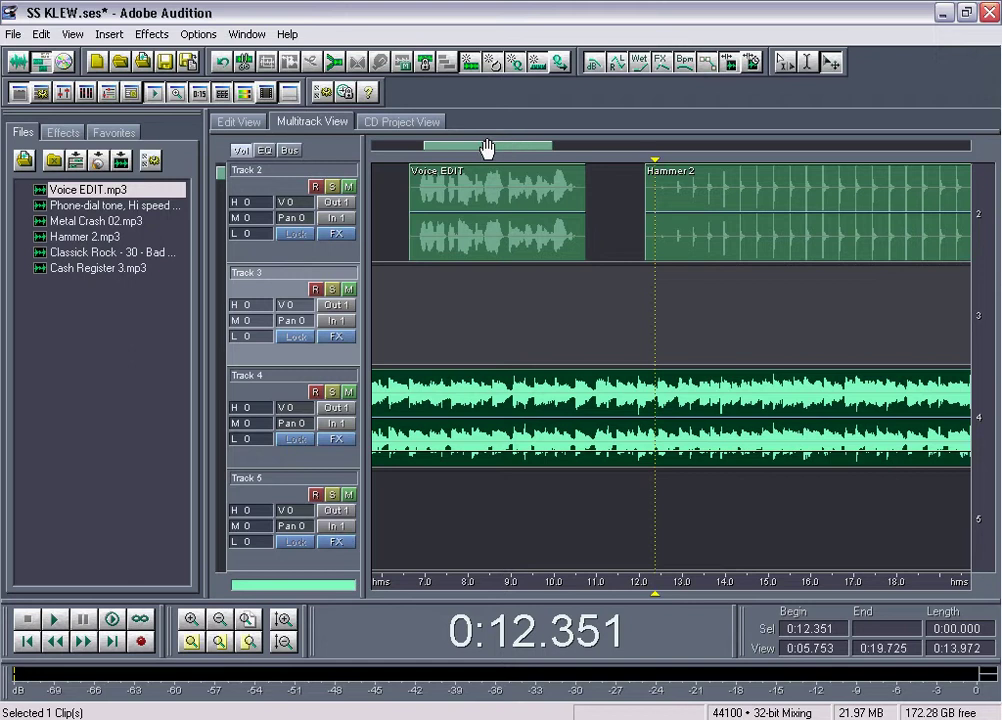
scroll(487, 148, "up", 1)
scroll(629, 273, "up", 1)
left_click_drag(749, 297, 704, 383)
Split Hammer 2 at 15.5 s to cut off its tail, then preview from 9.5 s
key("F10")
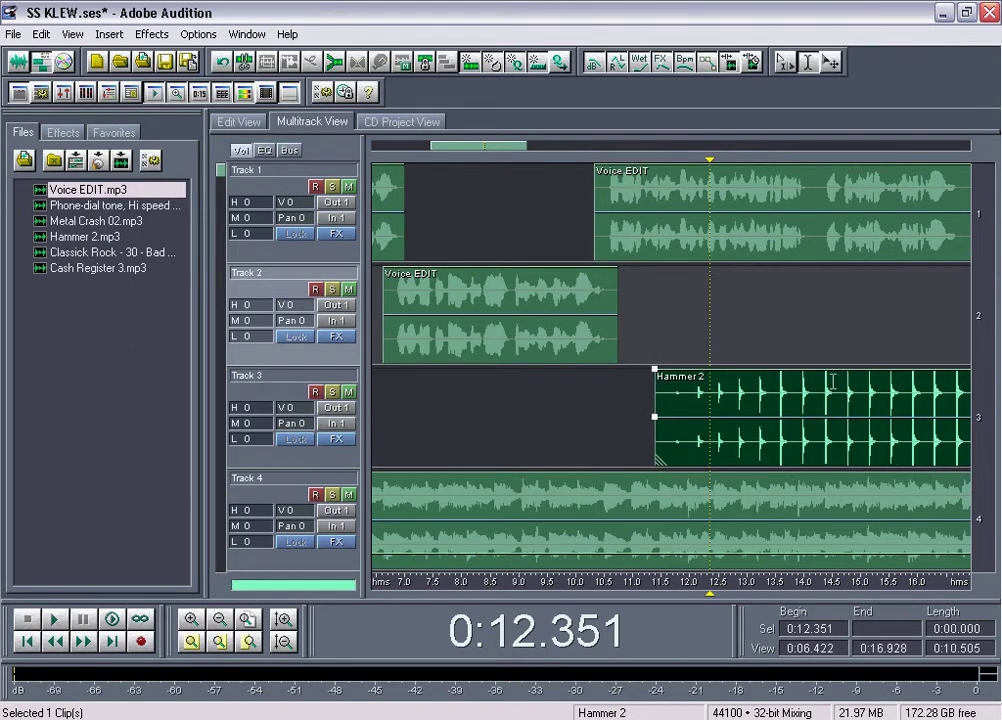
left_click(887, 384)
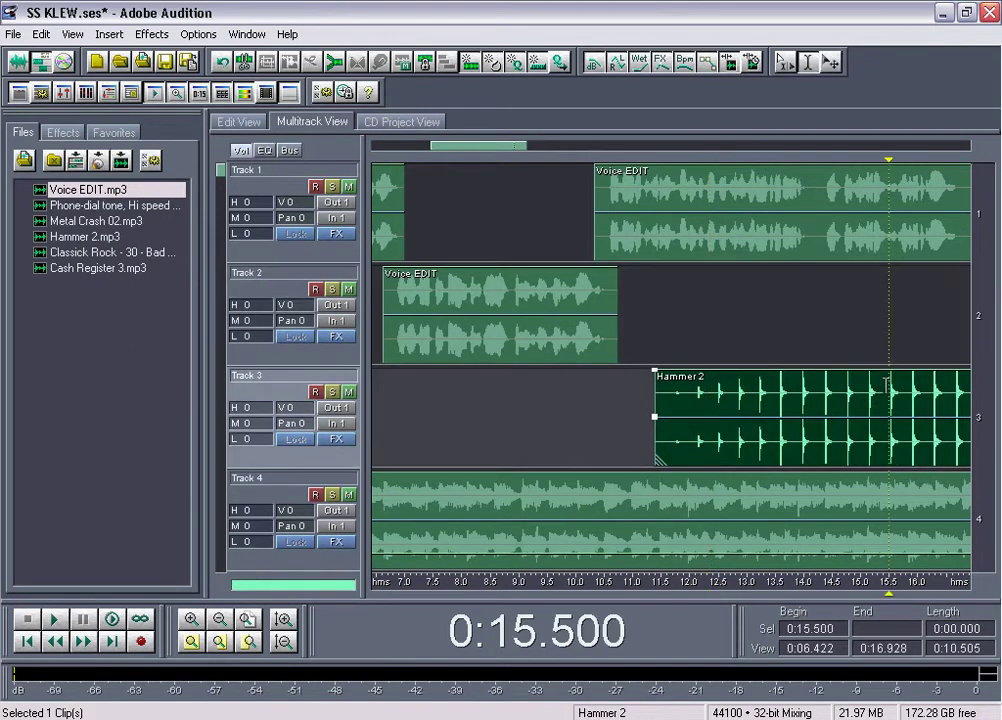
key("ctrl+k")
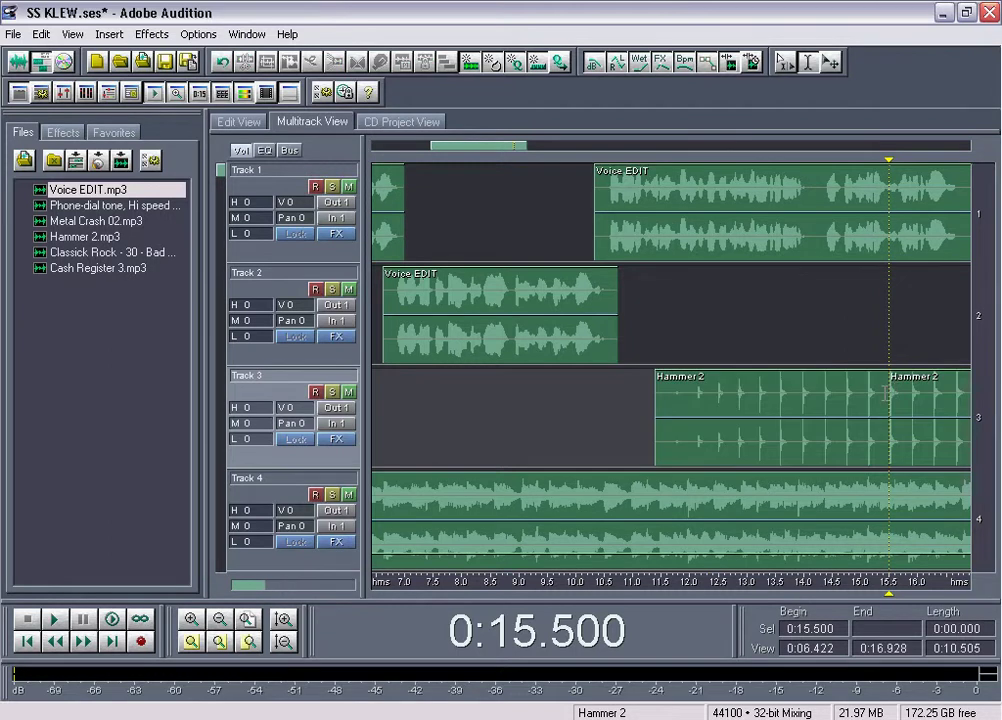
left_click(939, 388)
left_click(587, 402)
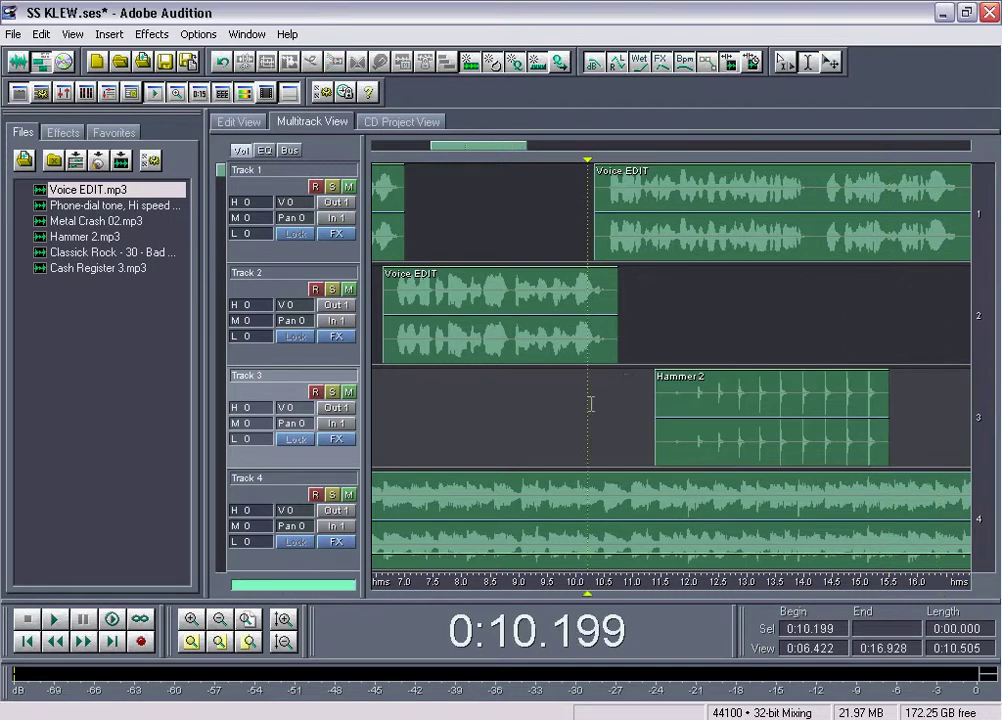
left_click(548, 402)
key("space")
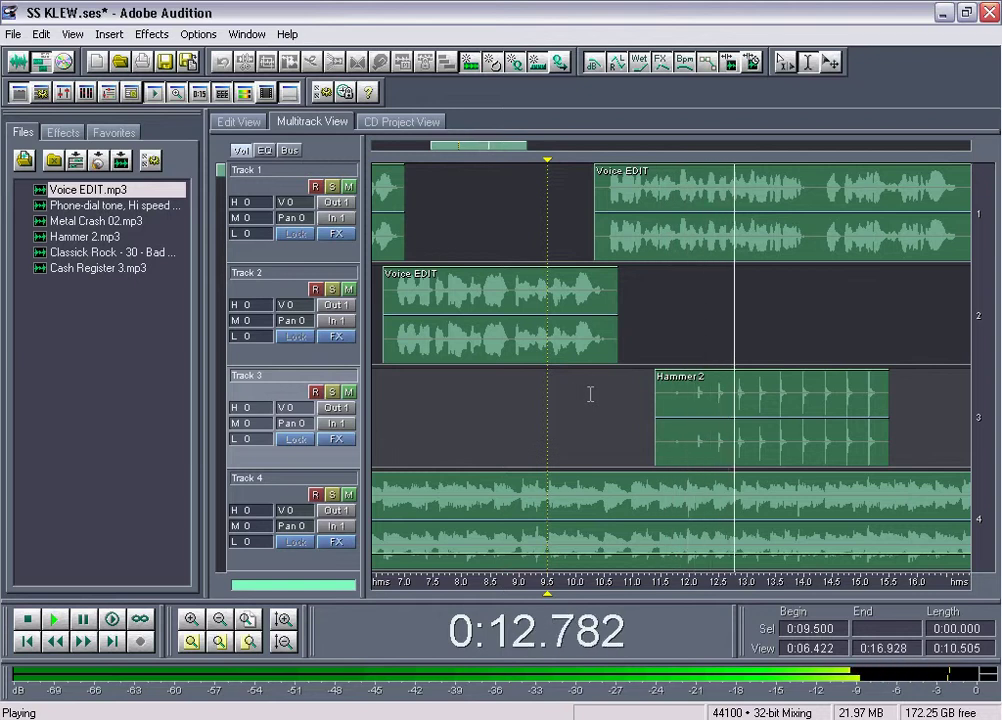
key("space")
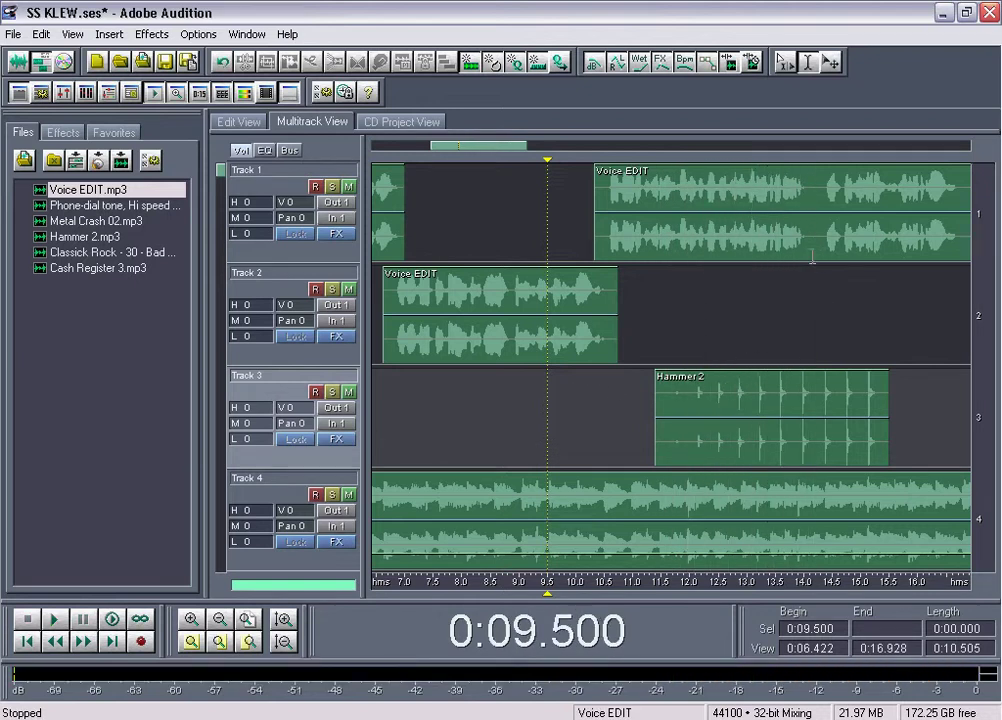
right_click(818, 257)
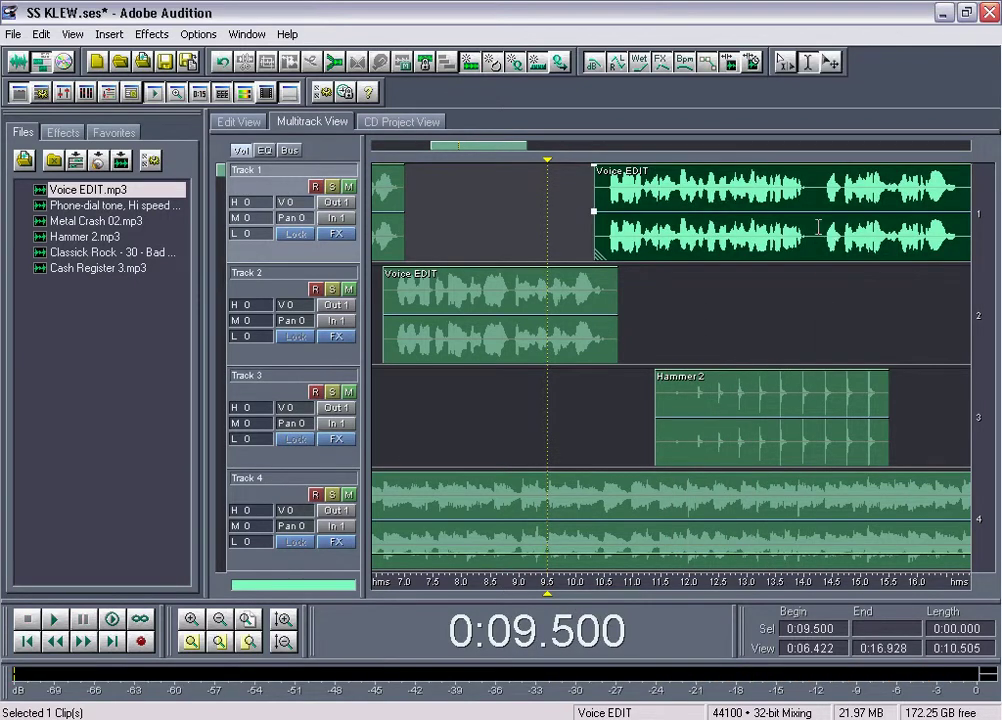
Split the voice at 14.25 s and move the later part down to Track 2
left_click(818, 228)
key("ctrl+k")
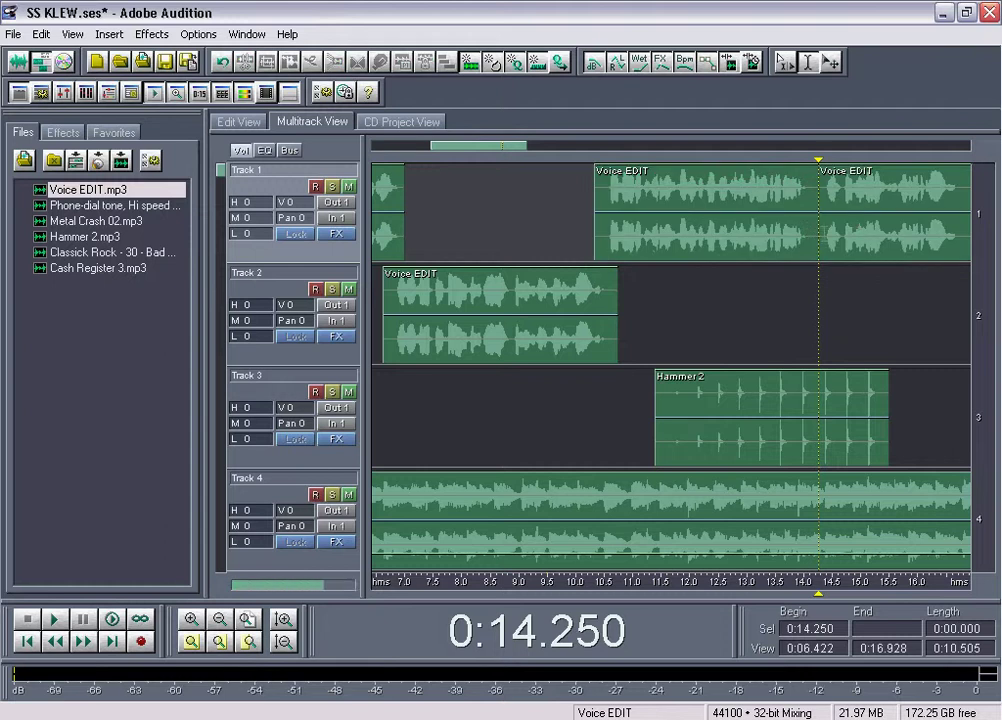
left_click_drag(857, 205, 843, 305)
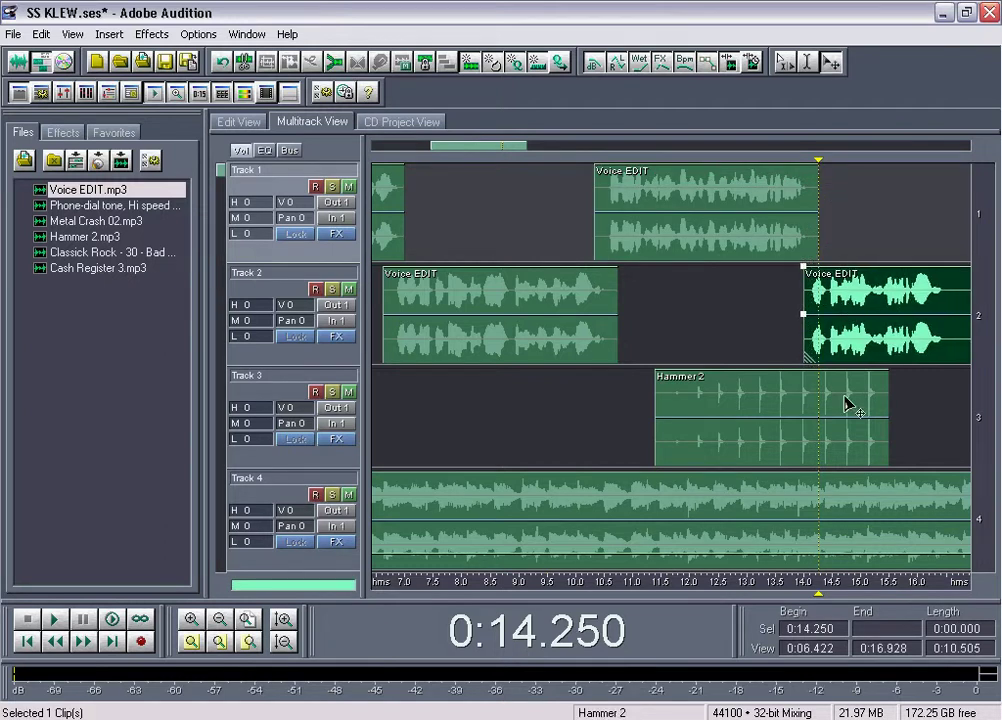
Draw a fade-out to silence on Hammer 2's volume envelope and preview from 12.5 s
left_click(808, 388)
left_click(794, 369)
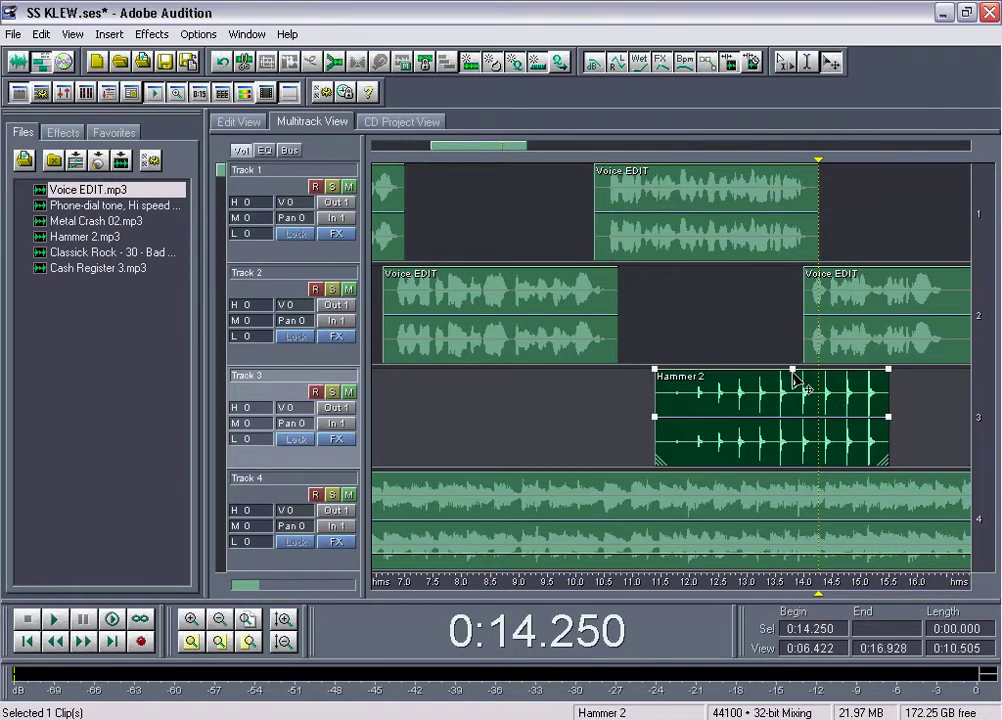
left_click_drag(805, 370, 826, 432)
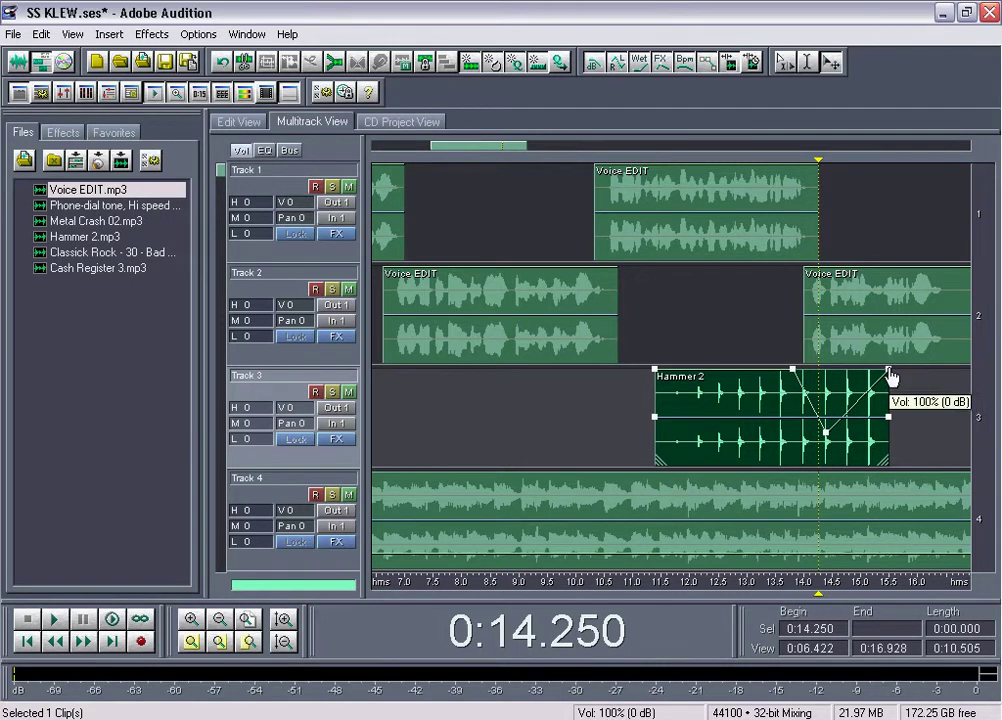
left_click_drag(890, 376, 888, 487)
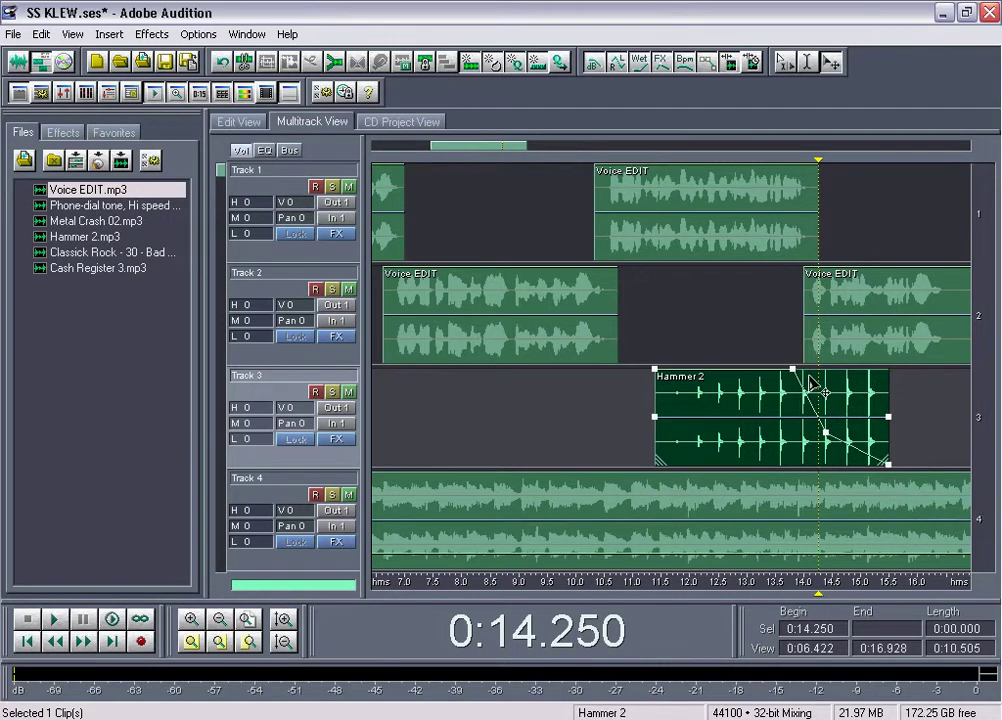
left_click(718, 320)
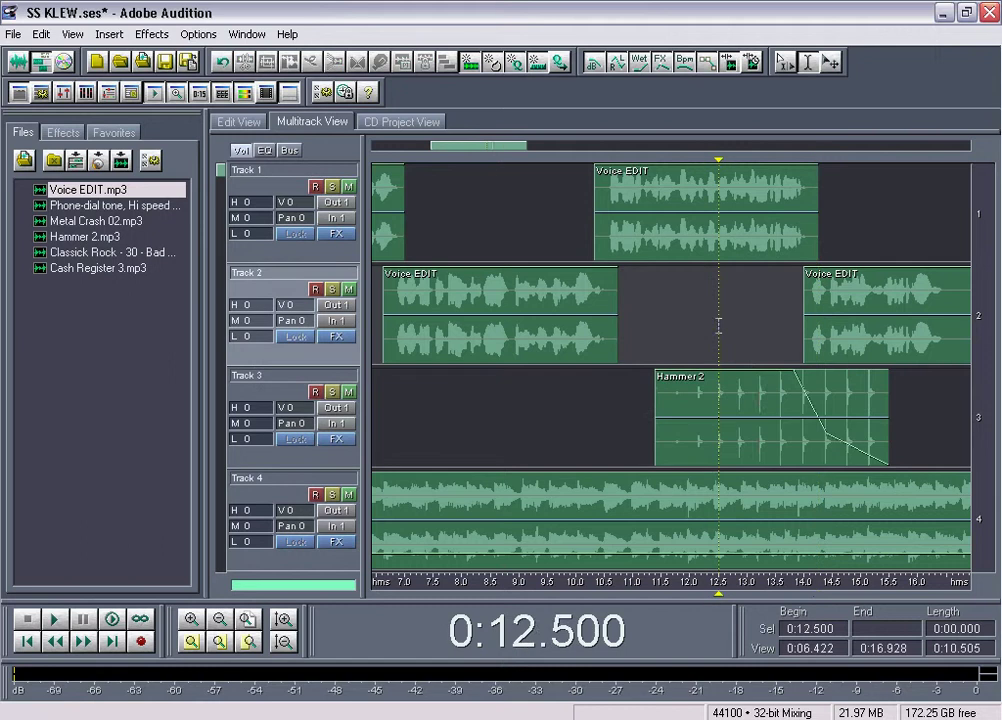
key("space")
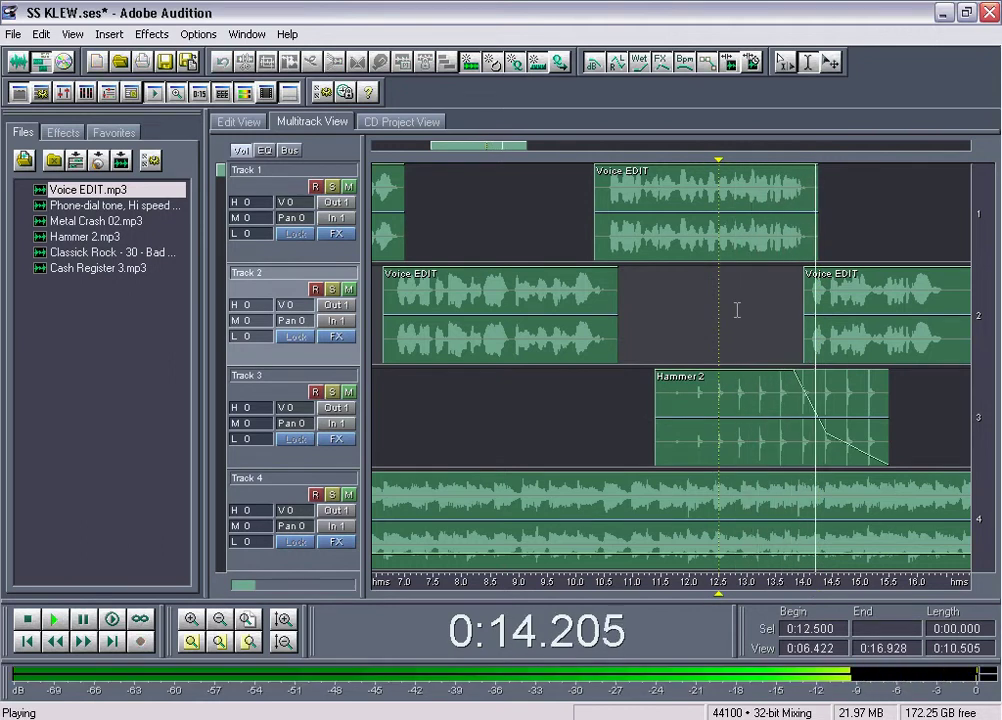
left_click_drag(527, 144, 549, 145)
key("space")
Split the Track 2 voice at 16.57 s, return the rest to Track 1, and add Cash Register 3 to Track 3 near 16.5 s
left_click(845, 290)
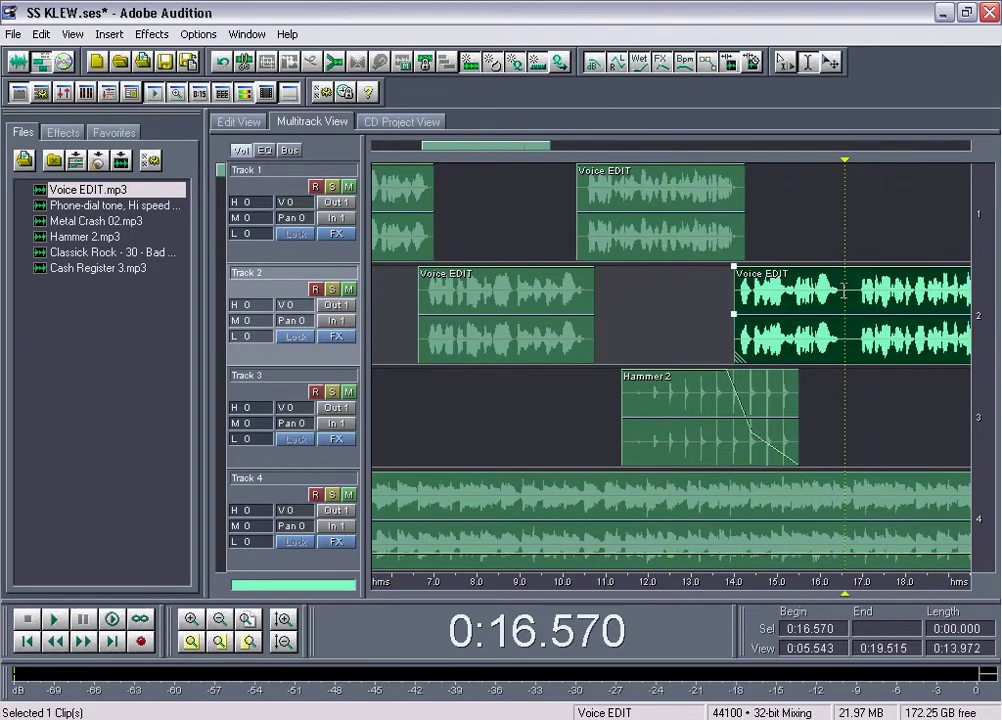
key("ctrl+k")
left_click_drag(905, 305, 900, 200)
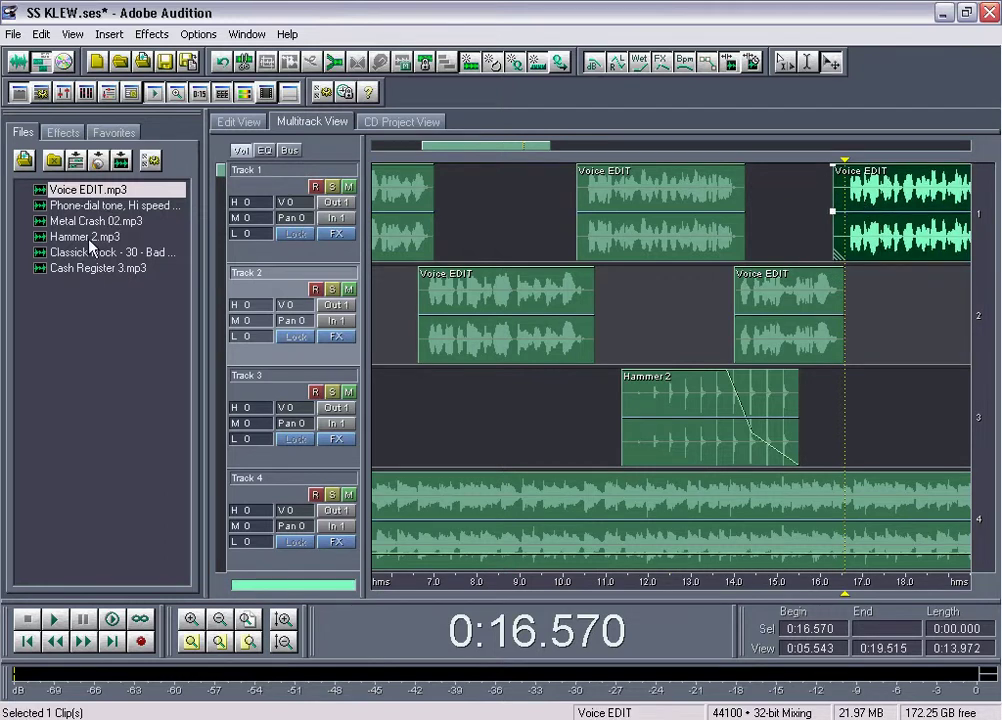
left_click_drag(88, 266, 857, 385)
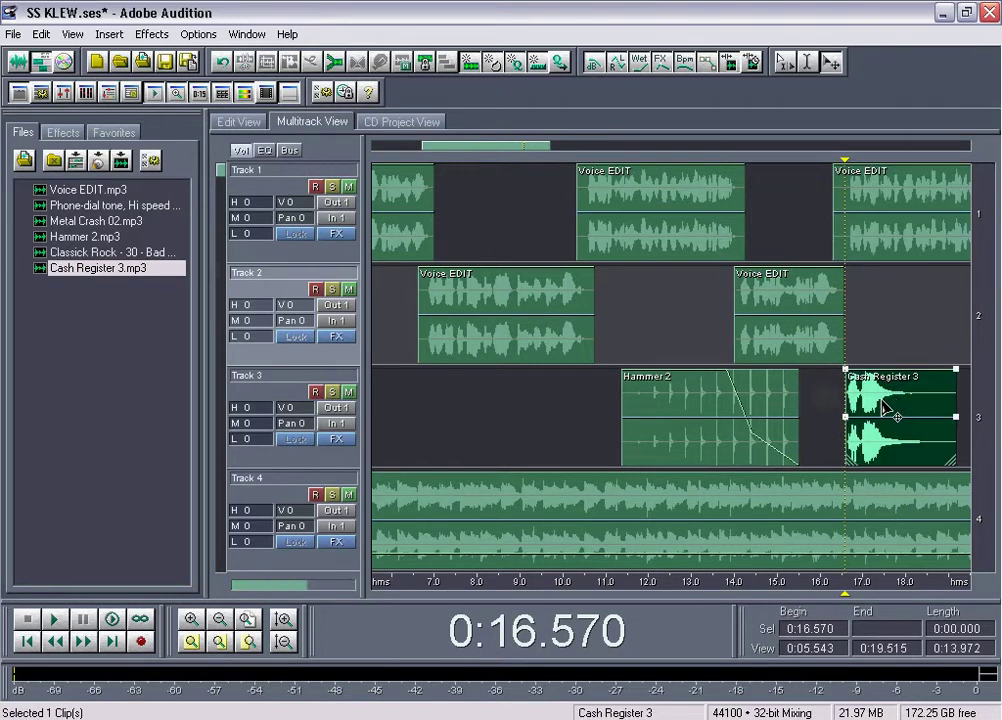
Preview from 15.5 s, zoom in, and nudge Cash Register 3 slightly earlier
left_click(799, 239)
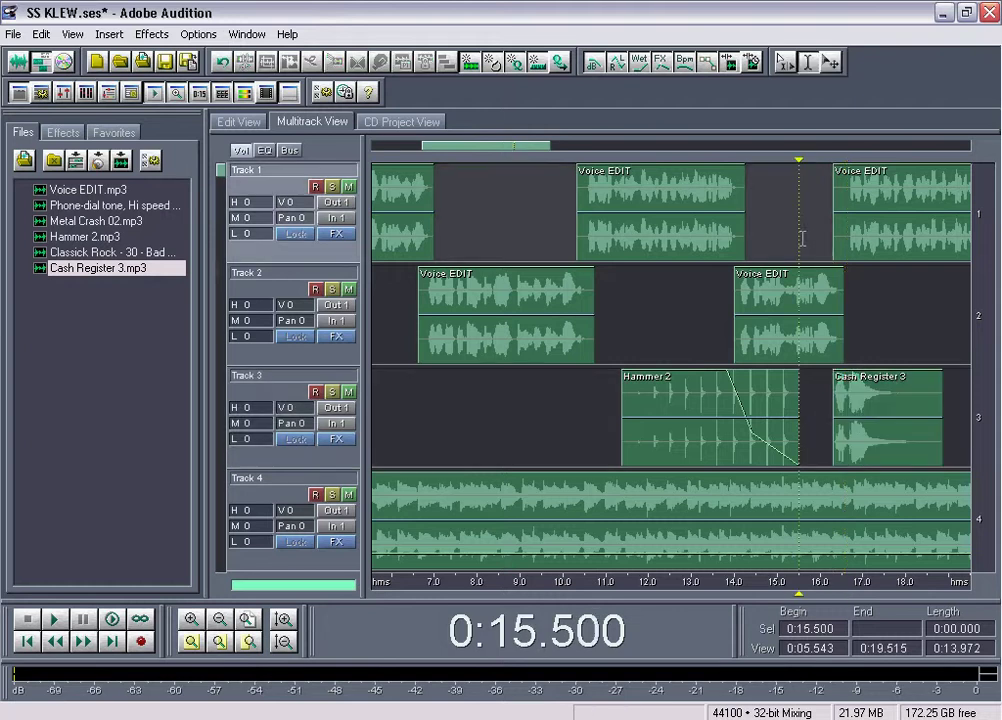
key("space")
key("space")
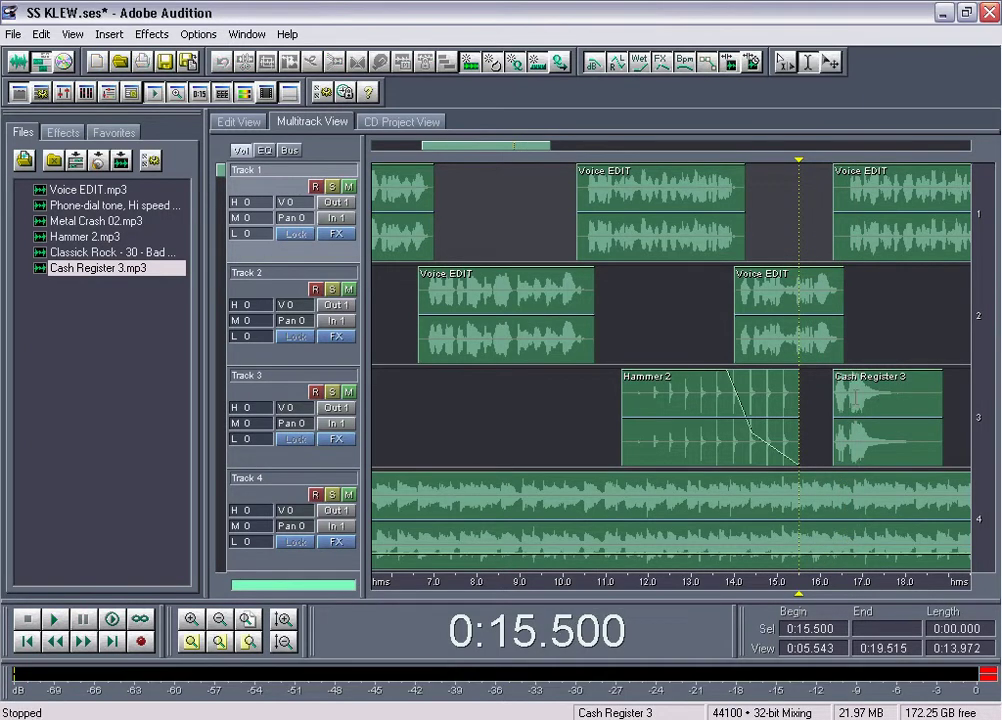
left_click(893, 410)
mouse_move(548, 146)
left_mouse_down()
mouse_move(505, 146)
mouse_move(538, 158)
left_mouse_up()
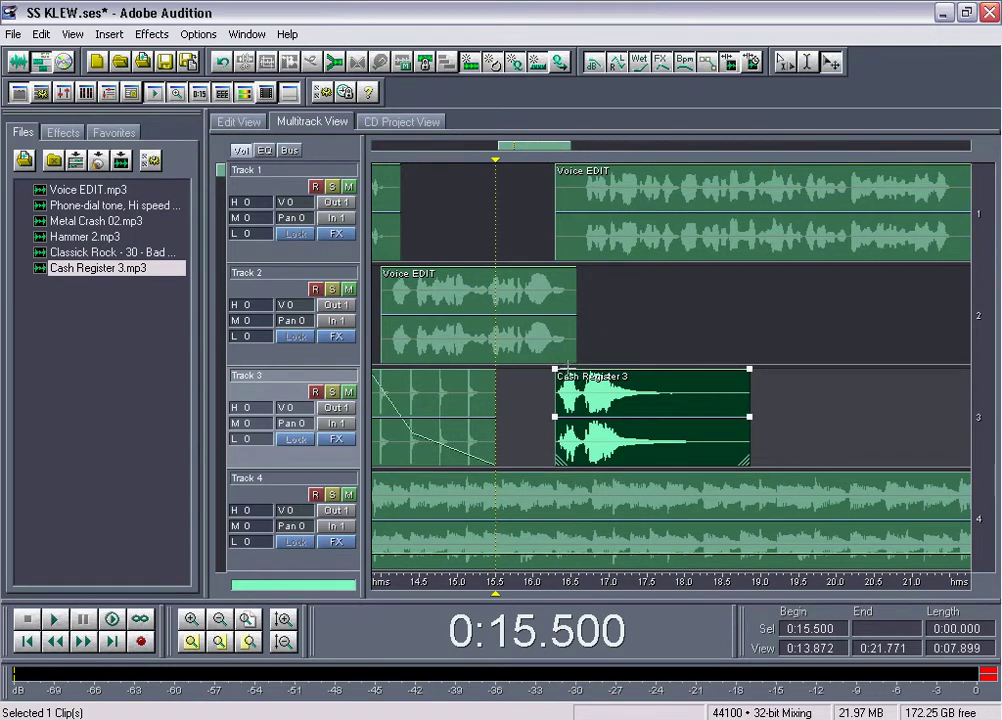
left_click_drag(596, 420, 579, 420)
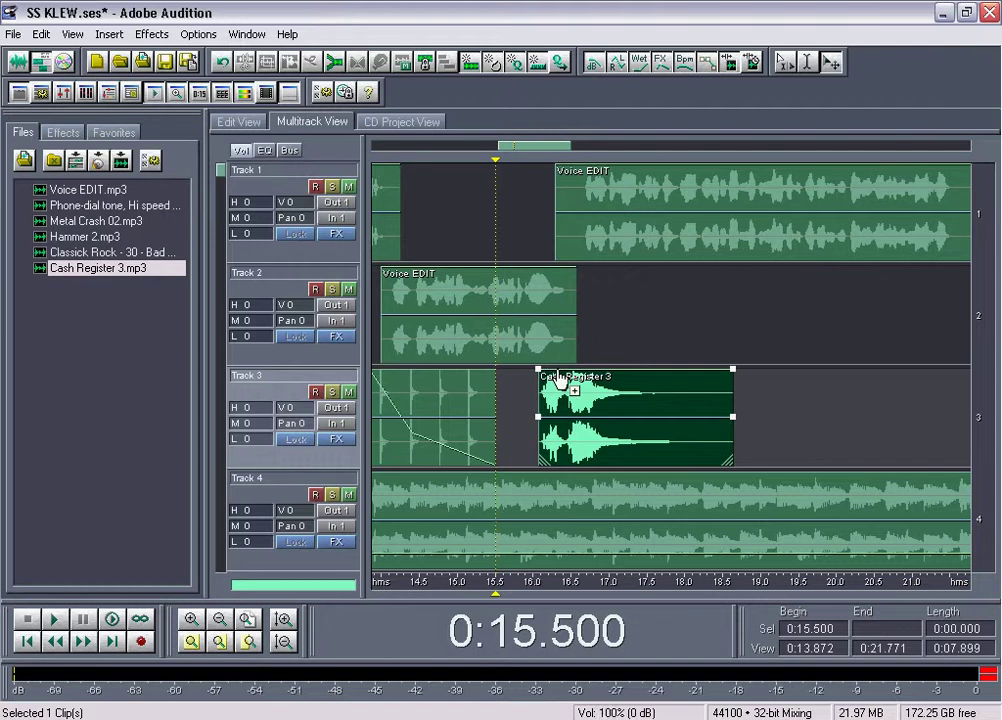
Give Cash Register 3 a fade-in to 70%, a fade-out to silence, and trim its tail to about 17.9 s
left_click_drag(557, 378, 519, 445)
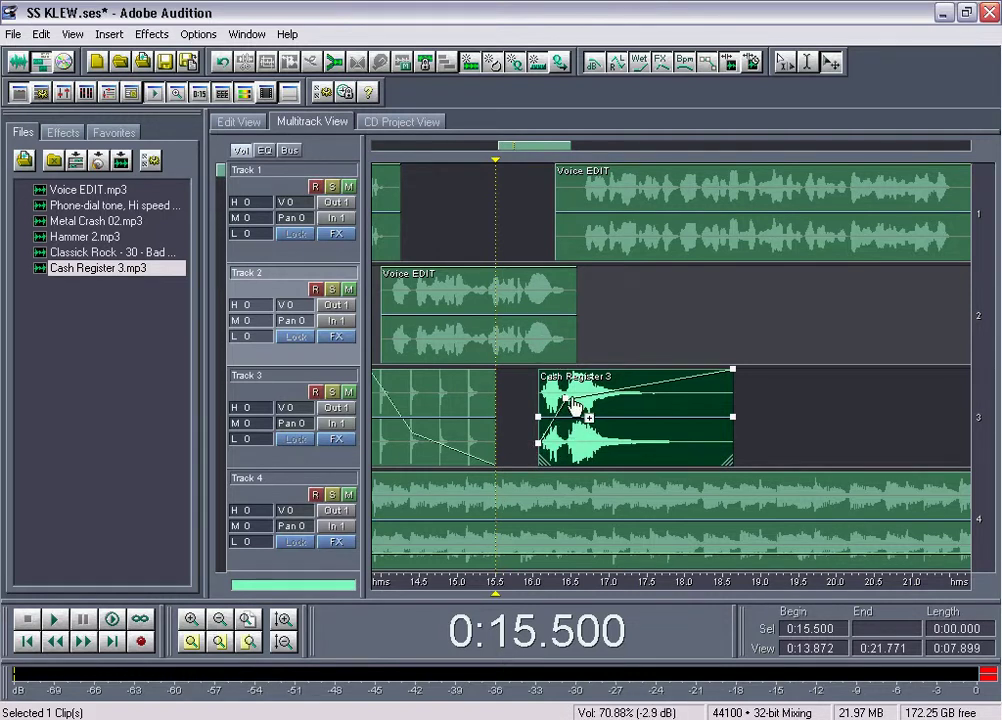
mouse_move(593, 404)
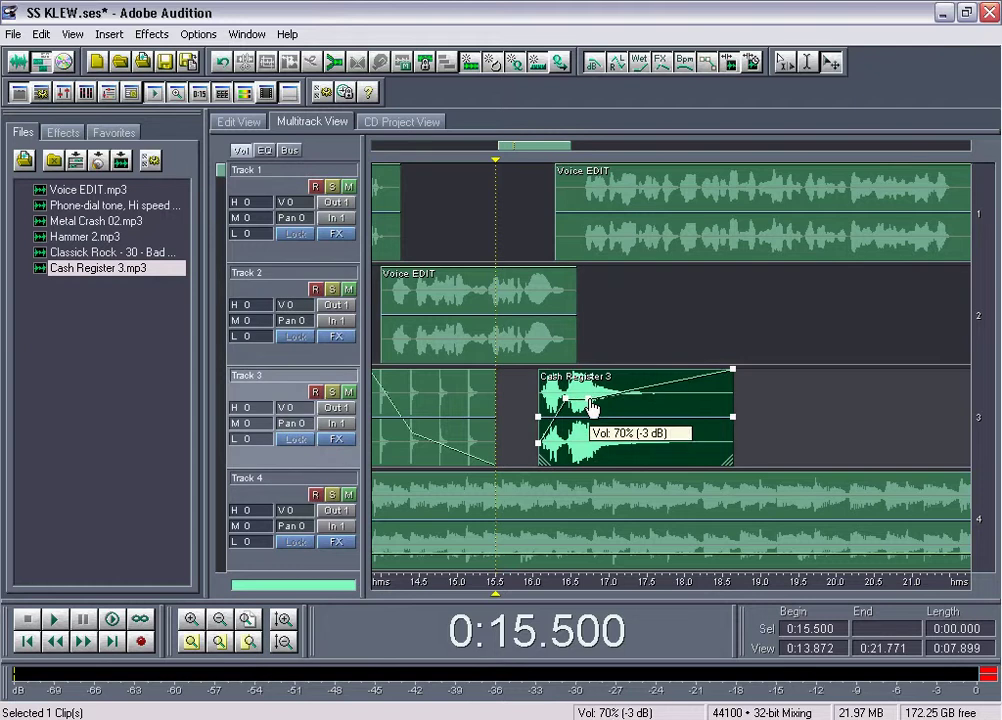
left_click_drag(593, 404, 689, 482)
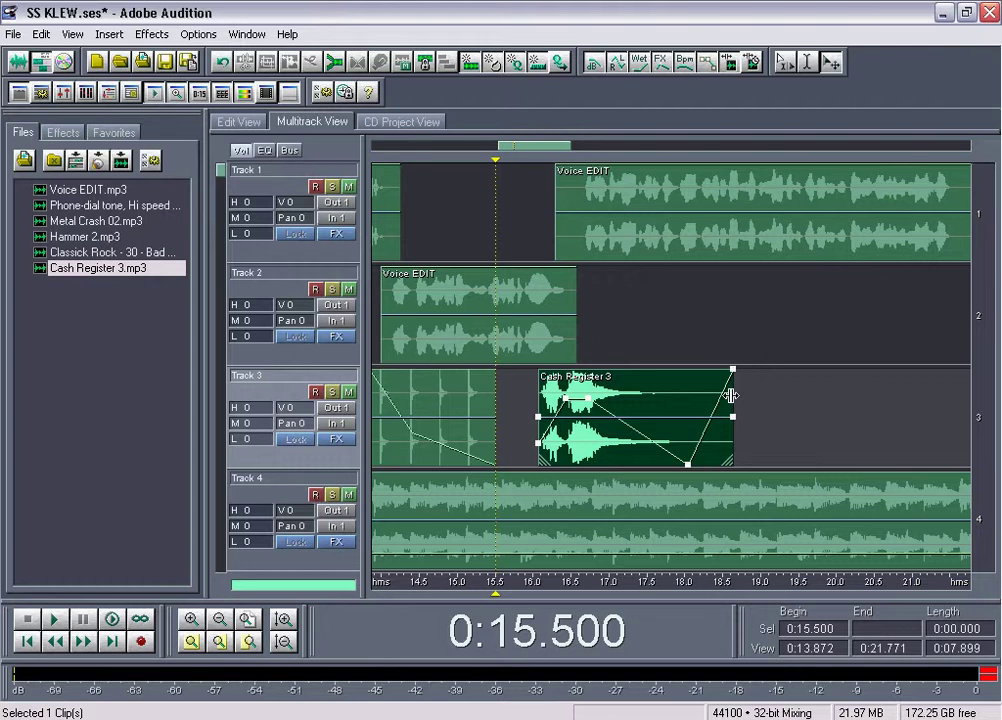
left_click_drag(731, 396, 705, 395)
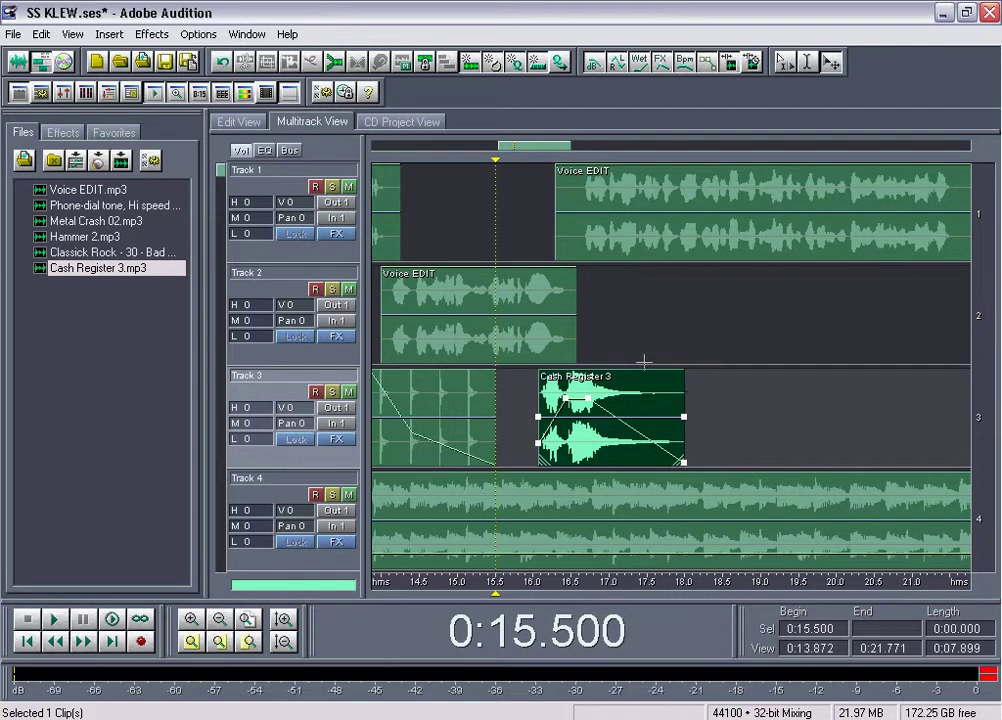
left_click(443, 225)
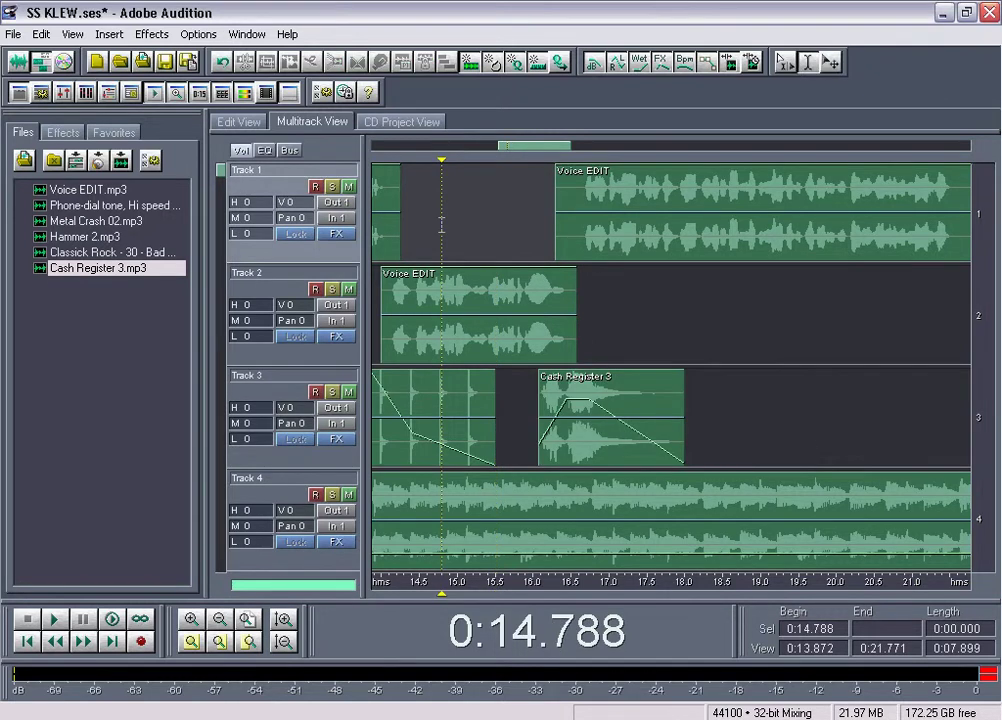
Split the voice at 21.7 s and move the later part down to Track 2
key("space")
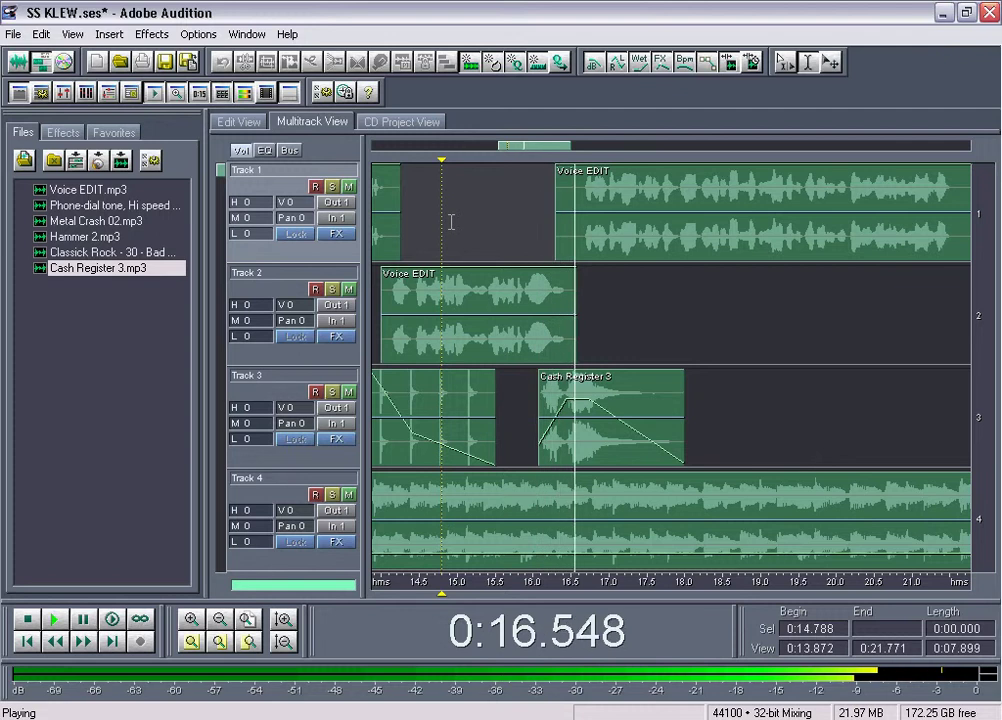
scroll(533, 149, "down", 1)
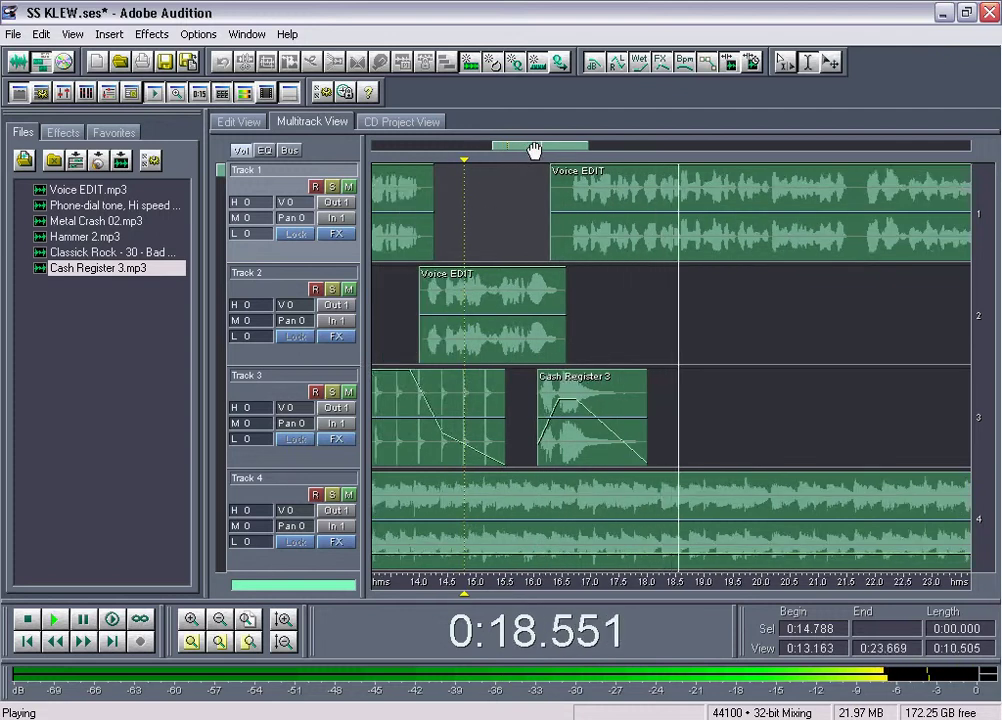
left_click_drag(539, 150, 570, 145)
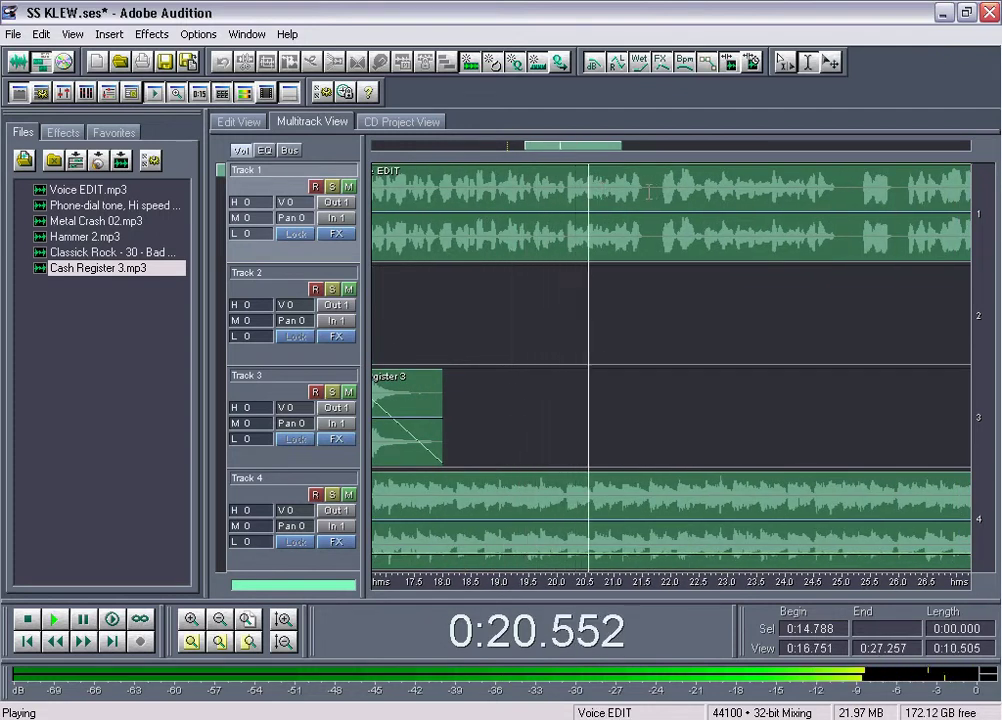
key("space")
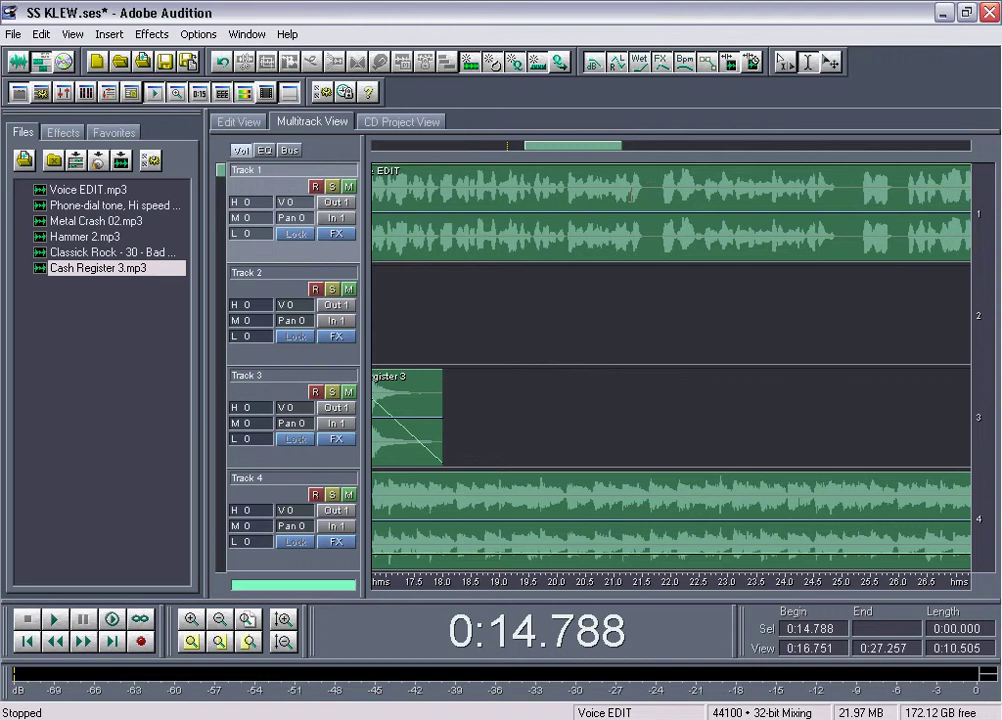
left_click(557, 190)
key("space")
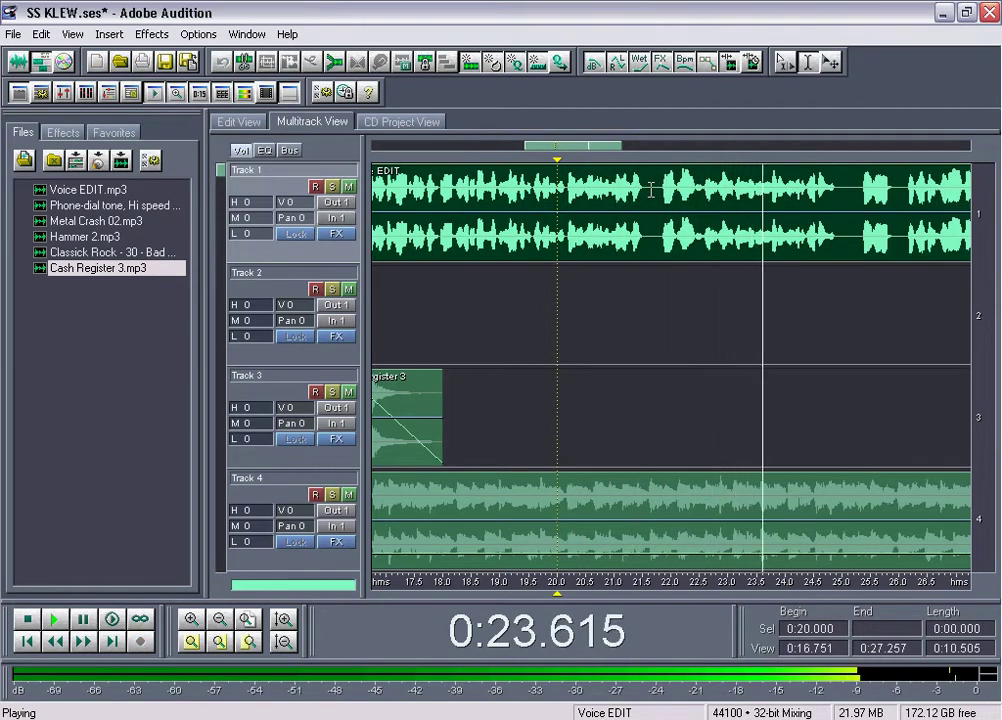
left_click(651, 190)
key("space")
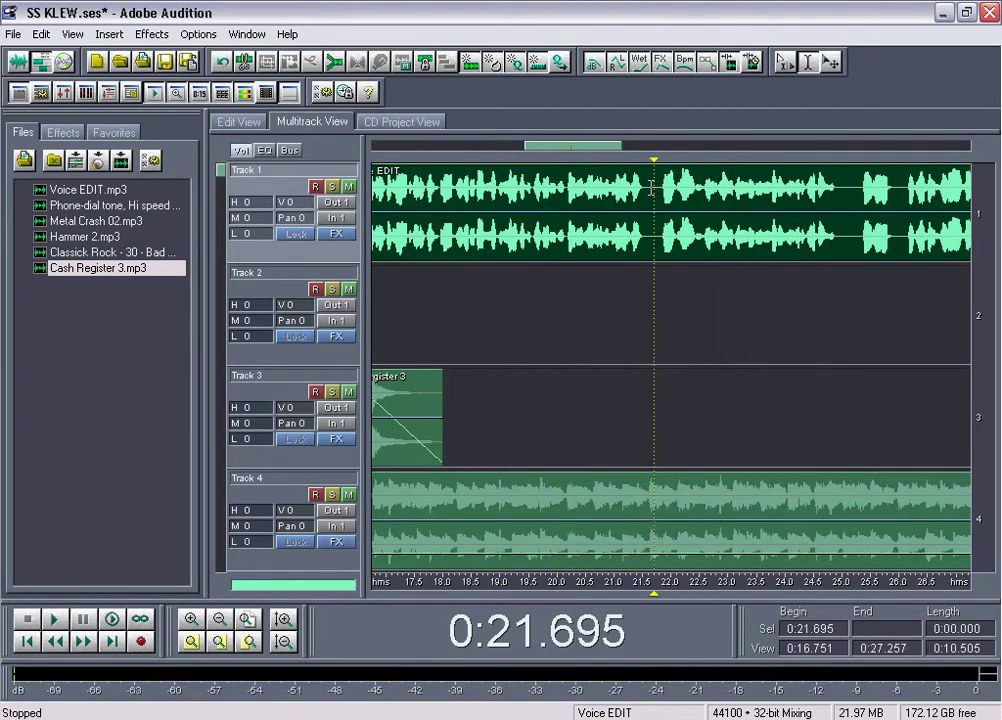
key("ctrl+k")
key("v")
left_click_drag(704, 198, 687, 276)
Split the Track 2 voice at 24.785 s and move the remainder up to Track 1
key("t")
left_click(585, 280)
key("space")
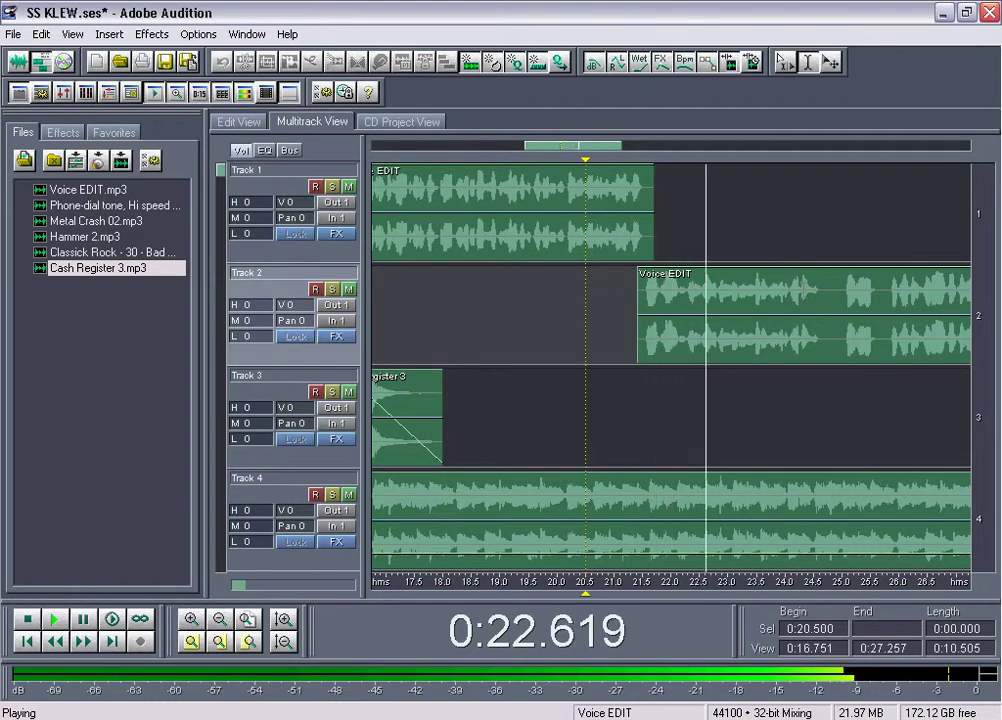
left_click(830, 291)
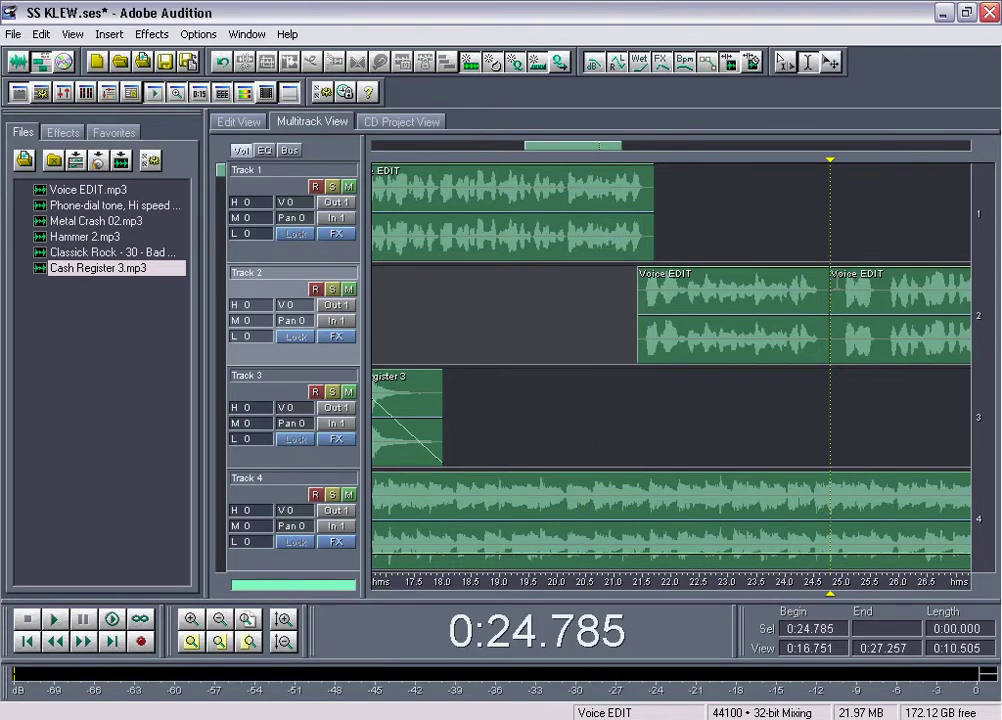
key("ctrl+k")
left_click_drag(853, 290, 850, 235)
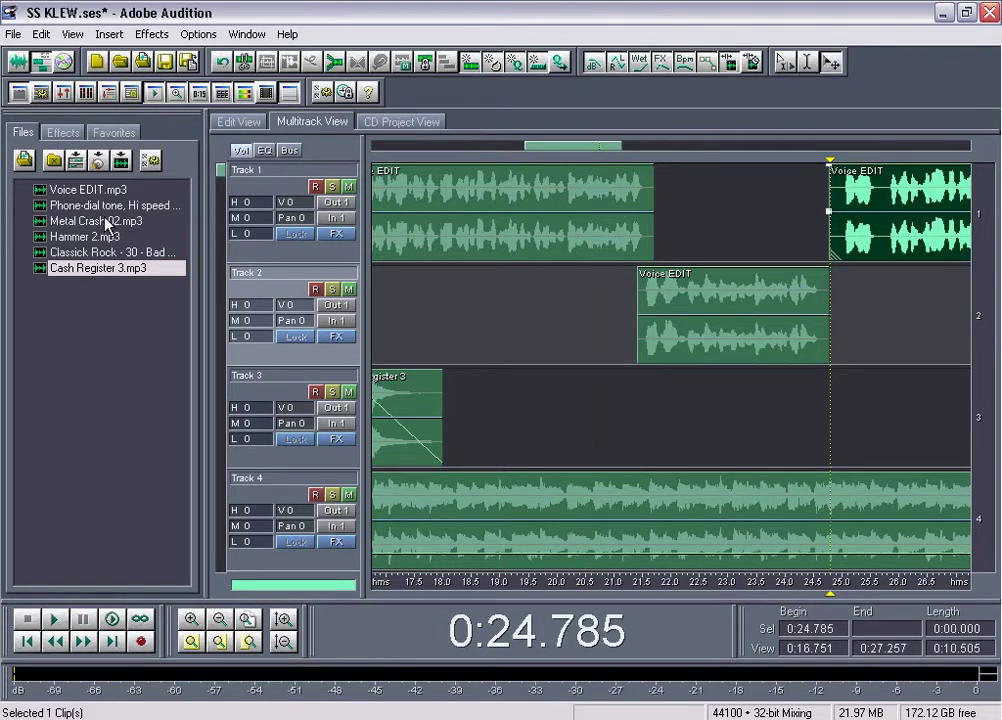
Place Metal Crash 02 on Track 3 near 24.5 s, lower its end volume to 38.75%, and preview from 23.24 s
left_click_drag(108, 222, 795, 432)
mouse_move(899, 377)
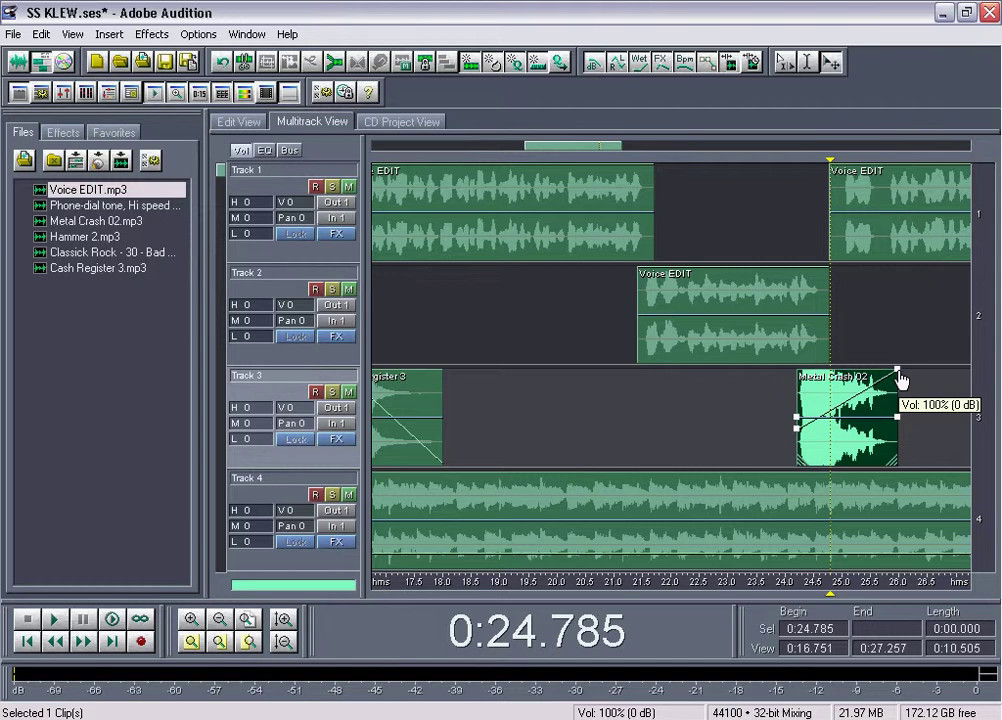
left_click_drag(899, 377, 900, 438)
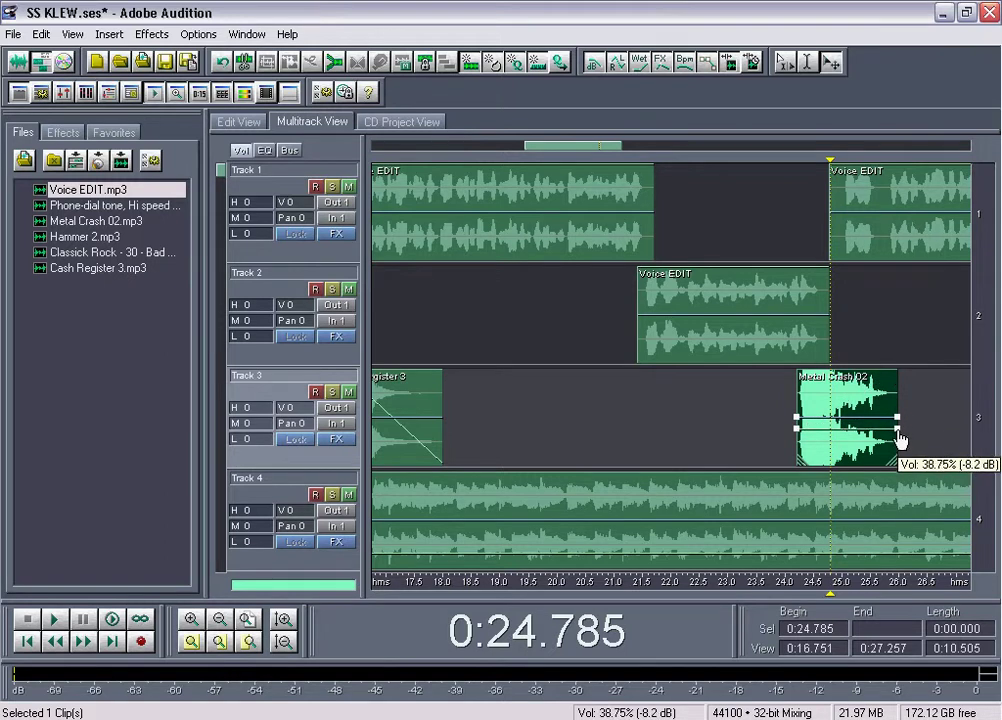
left_click(742, 394)
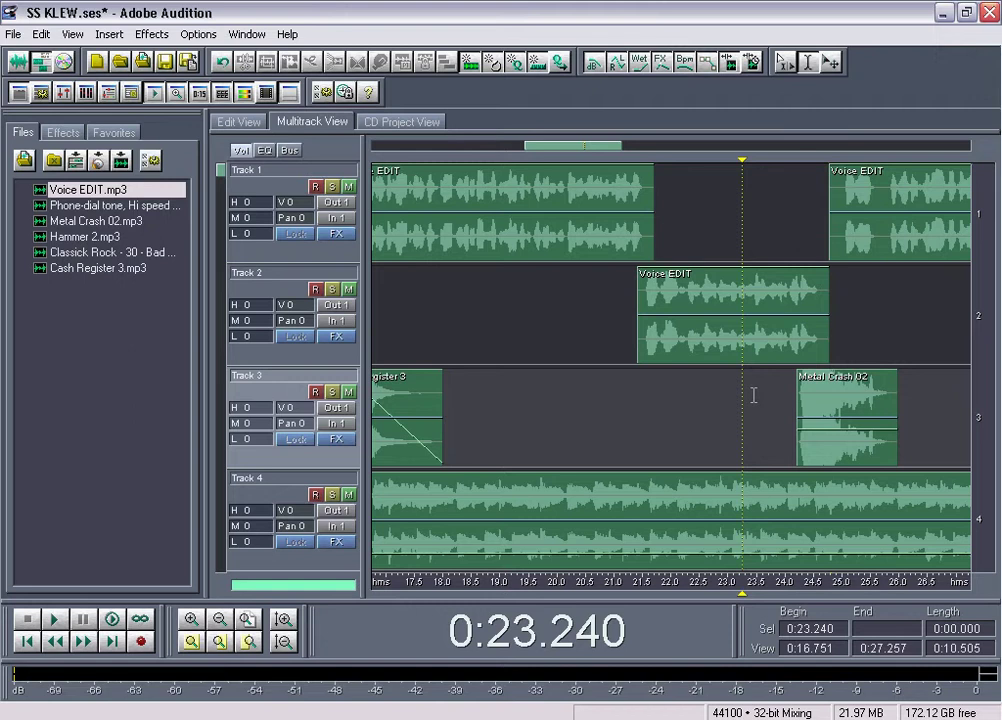
key("space")
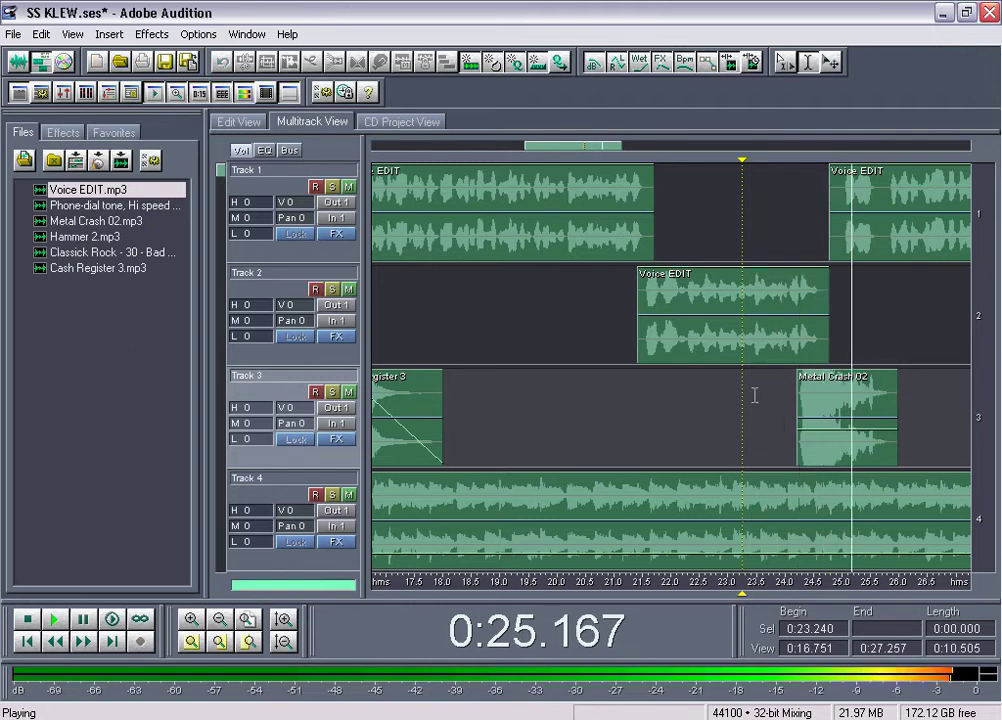
key("space")
Add a low-start fade-in and a fade-out to silence on Metal Crash 02, previewing from 0:23.682
left_click(831, 438)
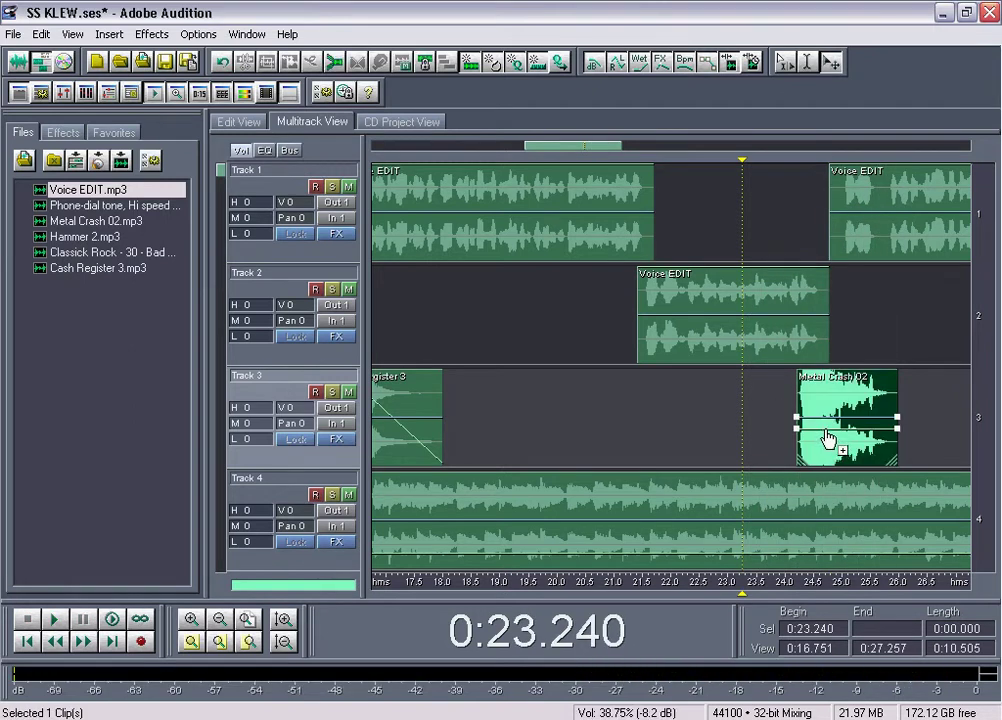
left_click(826, 429)
left_click_drag(797, 428, 797, 449)
left_click_drag(897, 429, 920, 495)
left_click(748, 419)
key("space")
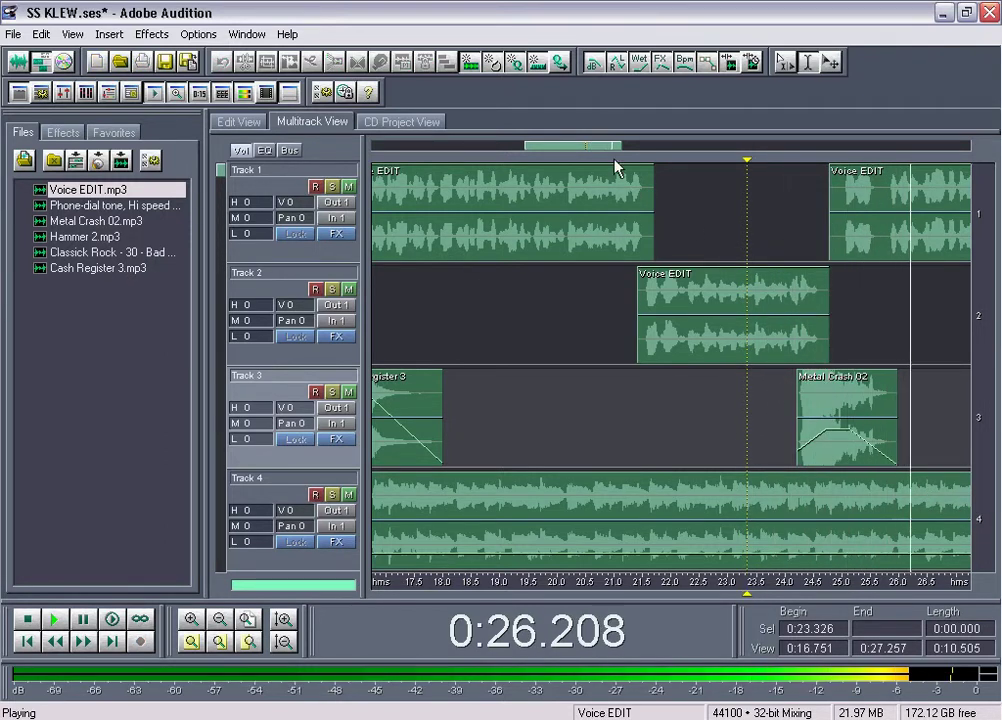
scroll(590, 148, "down", 1)
key("space")
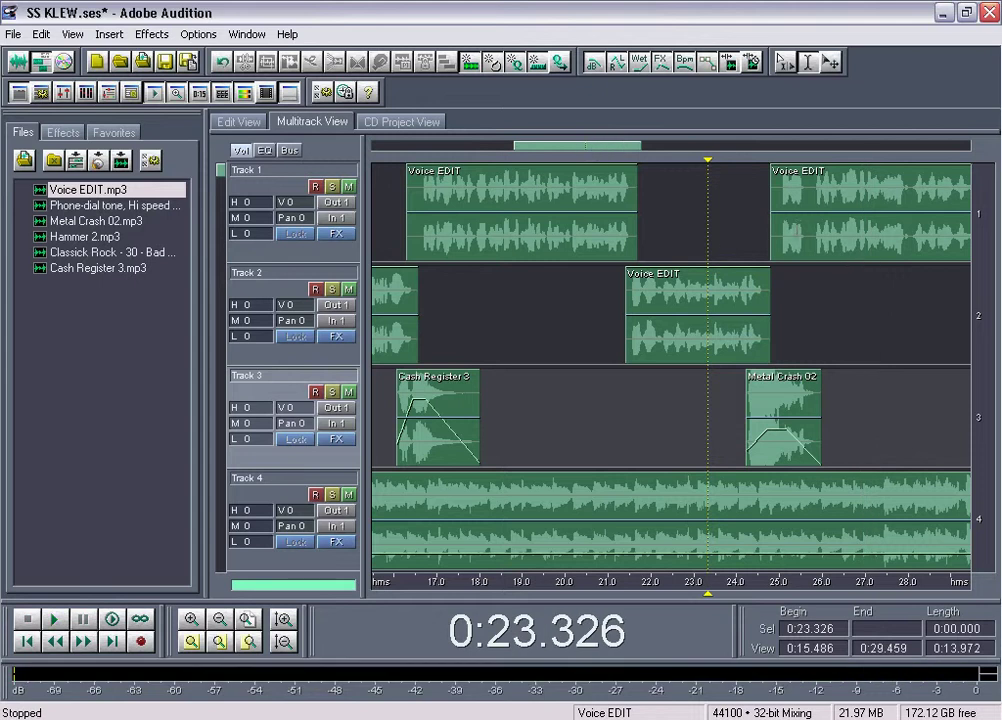
left_click(721, 234)
key("space")
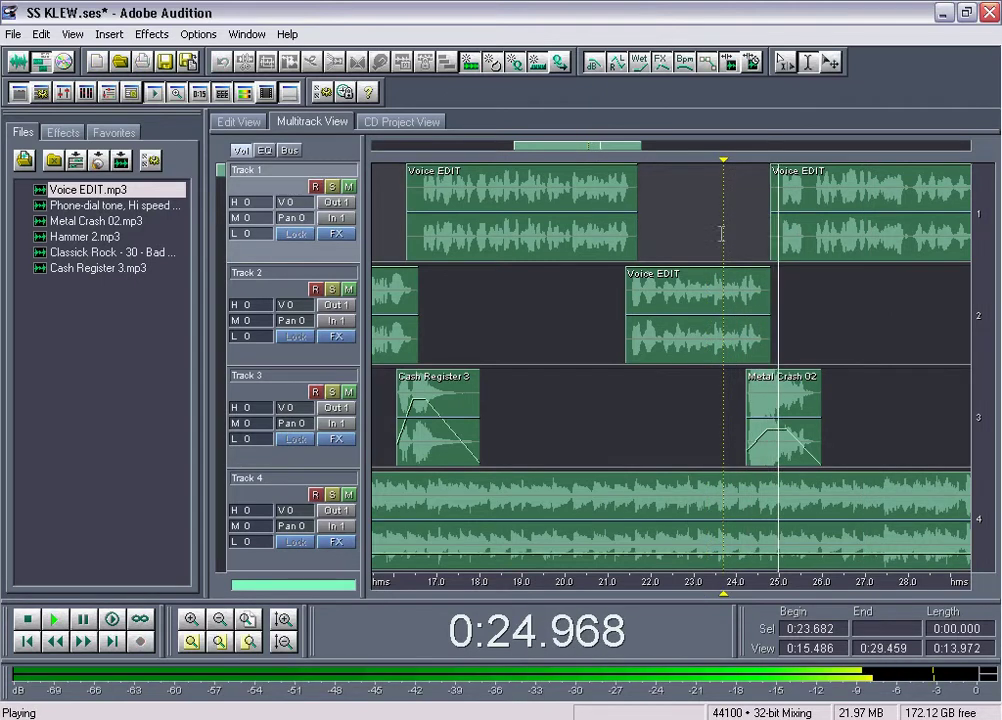
key("space")
Nudge Metal Crash 02 slightly earlier and drop its starting volume to 5%
left_click_drag(758, 380, 757, 395)
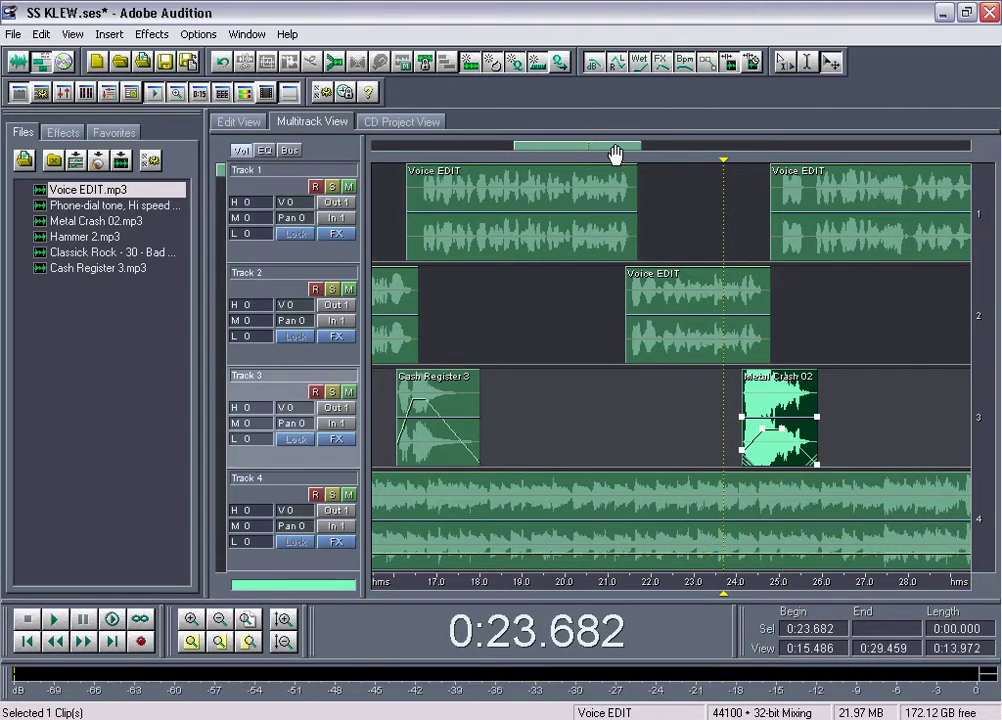
scroll(614, 153, "up", 3)
left_click_drag(600, 150, 624, 150)
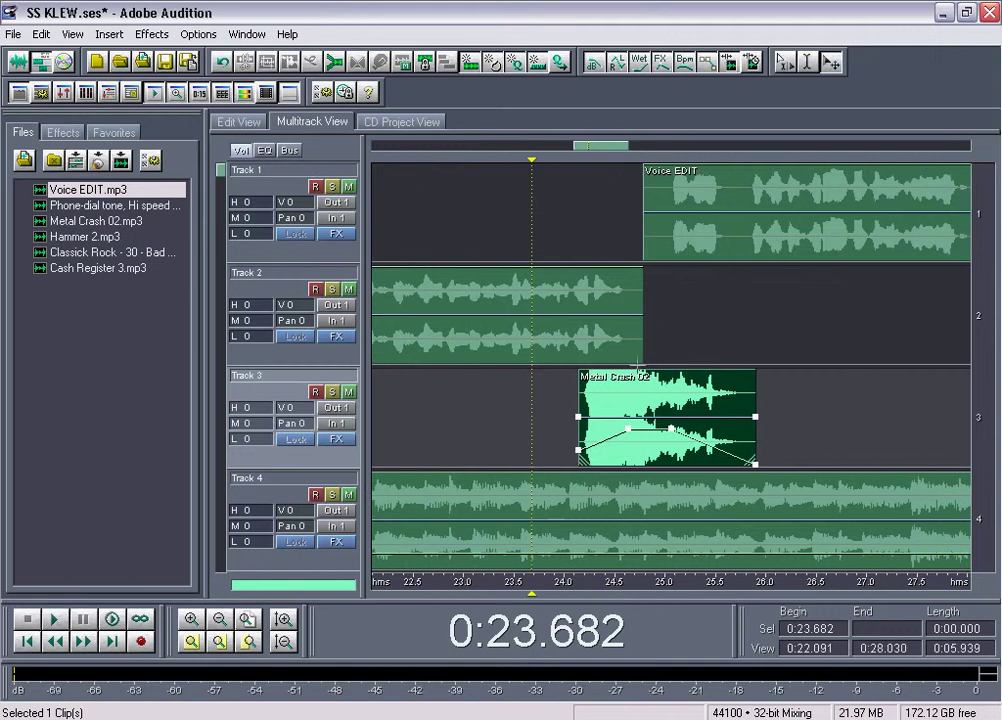
left_click_drag(622, 397, 619, 398)
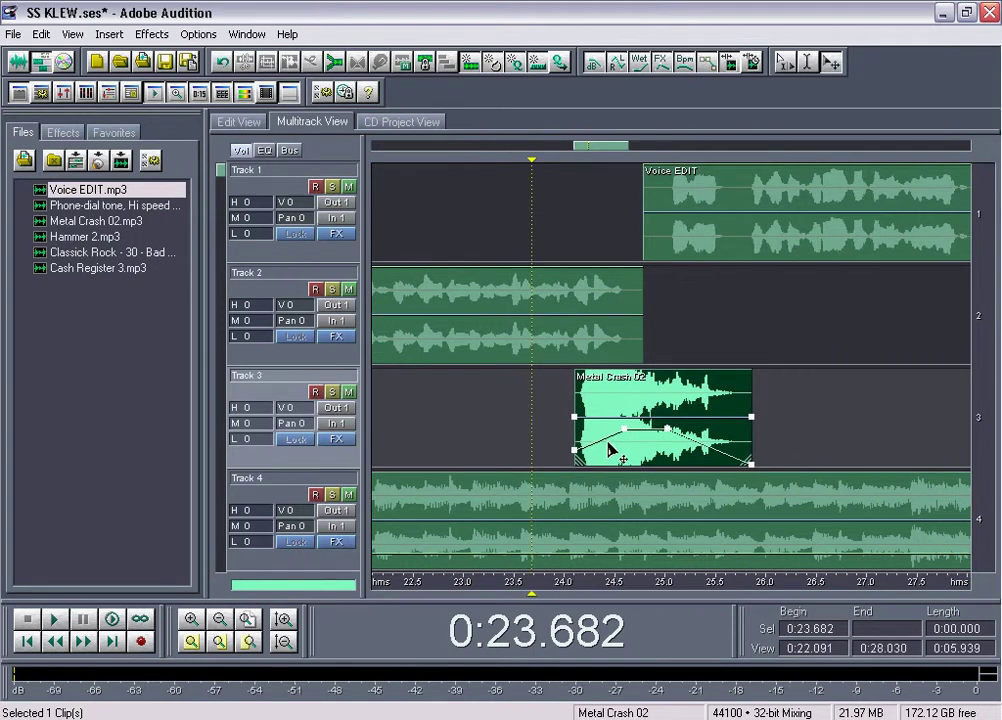
mouse_move(609, 443)
left_mouse_down()
mouse_move(582, 450)
mouse_move(606, 451)
left_mouse_up()
key("space")
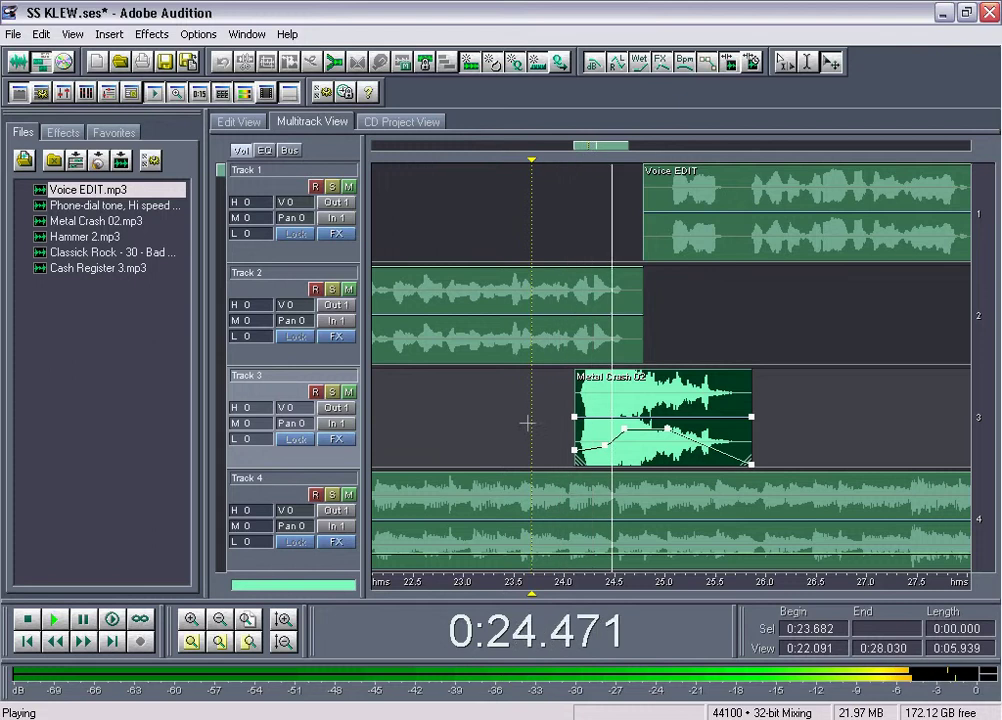
key("space")
left_click_drag(608, 449, 586, 465)
key("space")
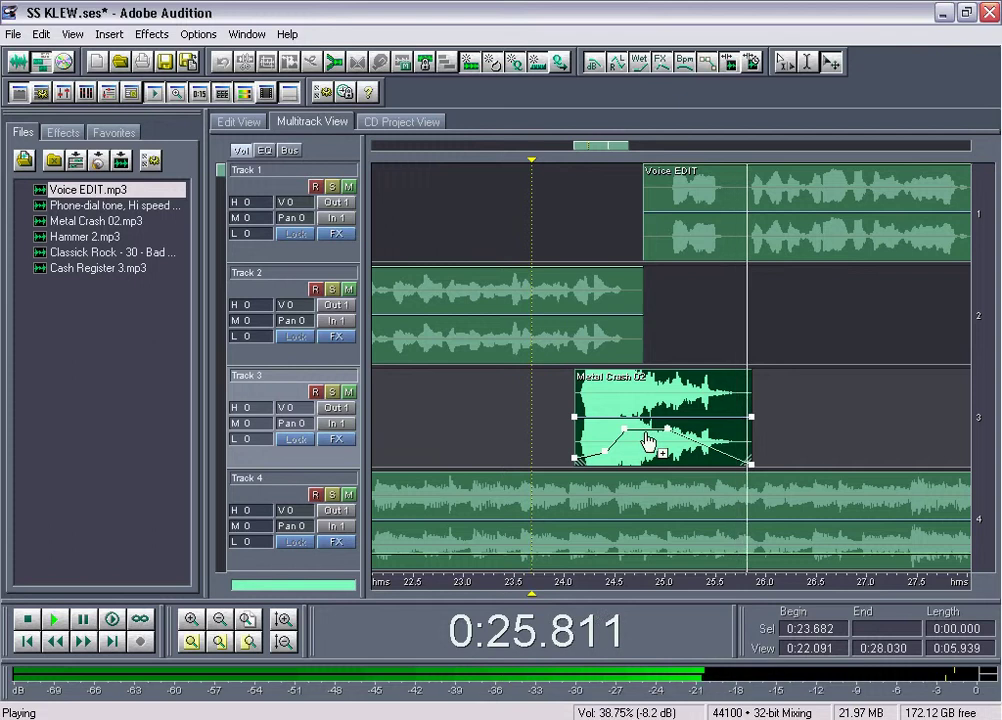
key("space")
Play back from 0:22.382, then set the insert position at 0:26.804 on Track 2
left_click(402, 399)
key("space")
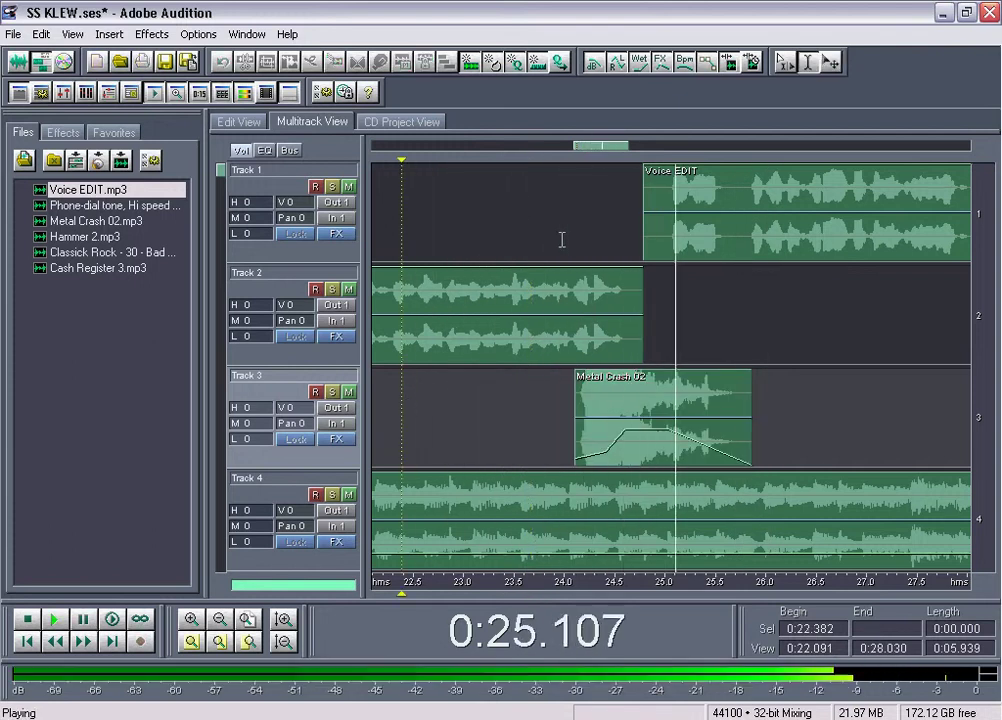
scroll(598, 152, "down", 5)
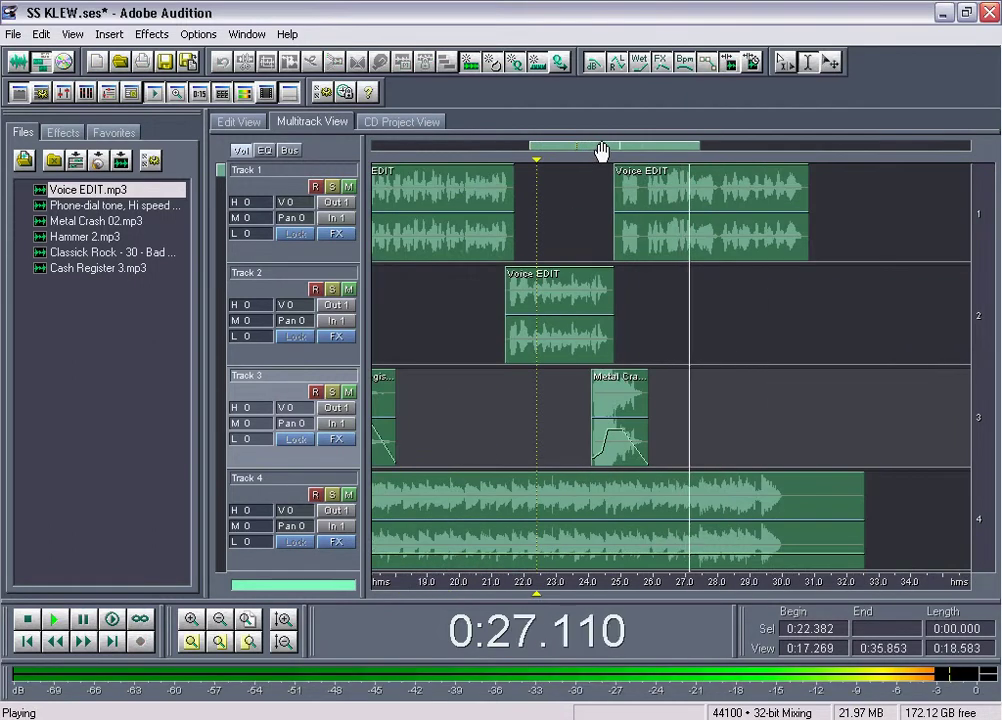
left_click(619, 290)
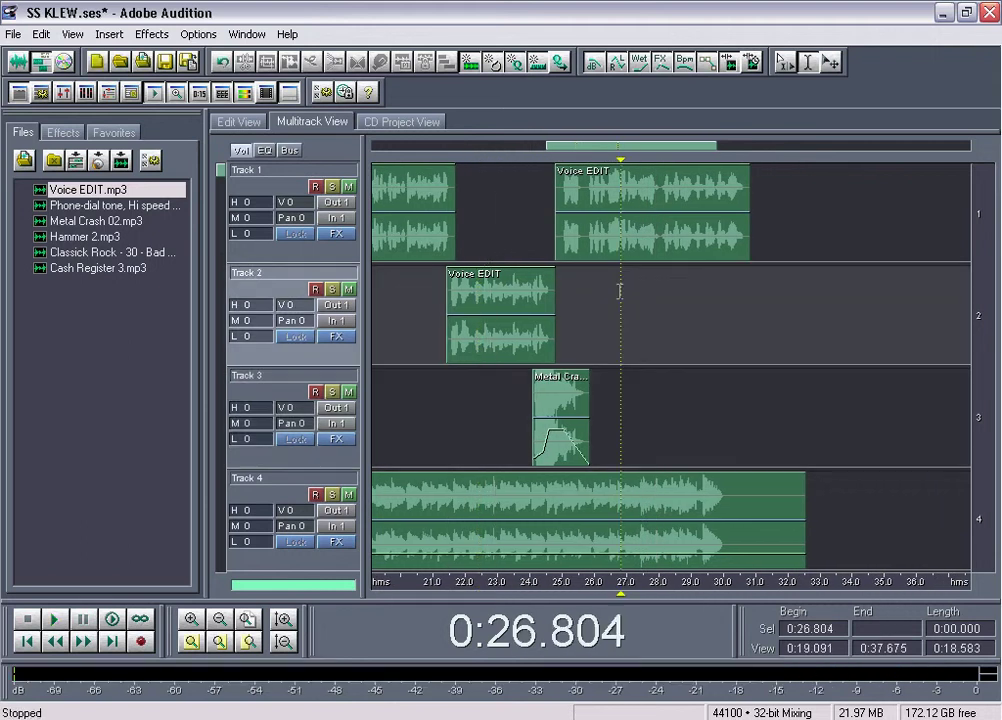
key("space")
key("space")
Drop Phone-dial tone onto Track 2 near 26.8 s, converting it to 44100 Hz, and nudge it later
left_click_drag(92, 206, 575, 260)
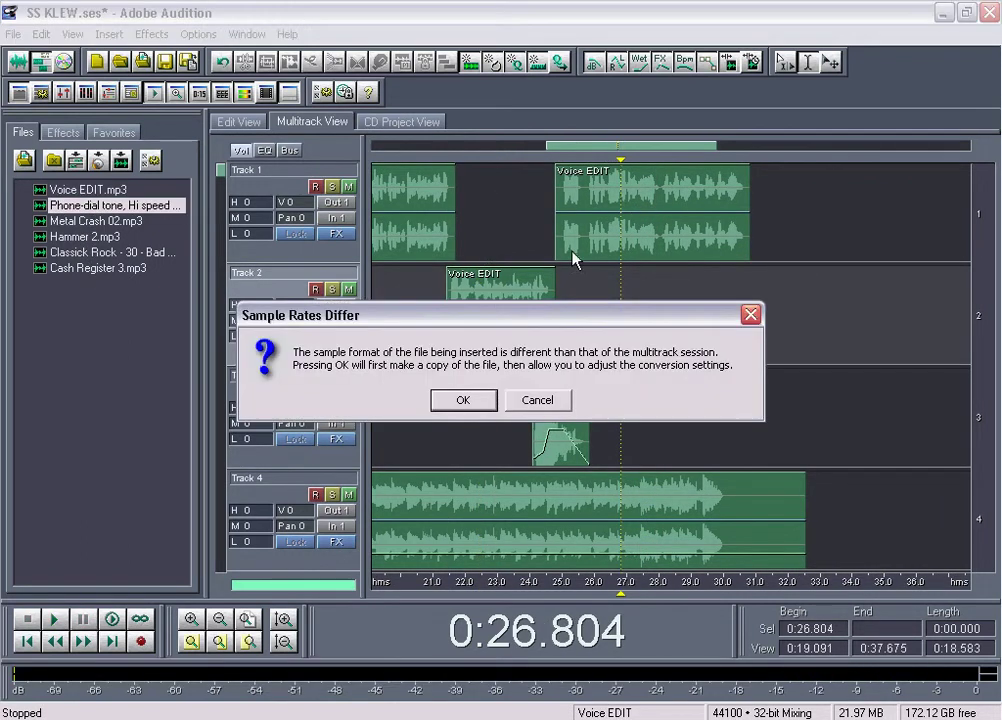
left_click(463, 400)
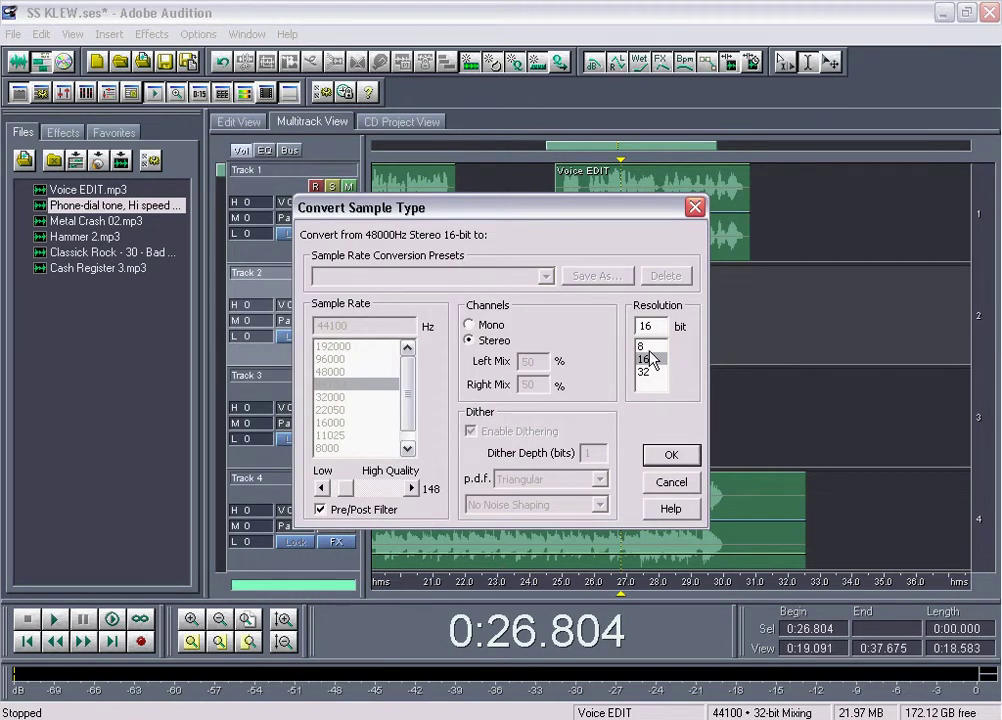
left_click(688, 459)
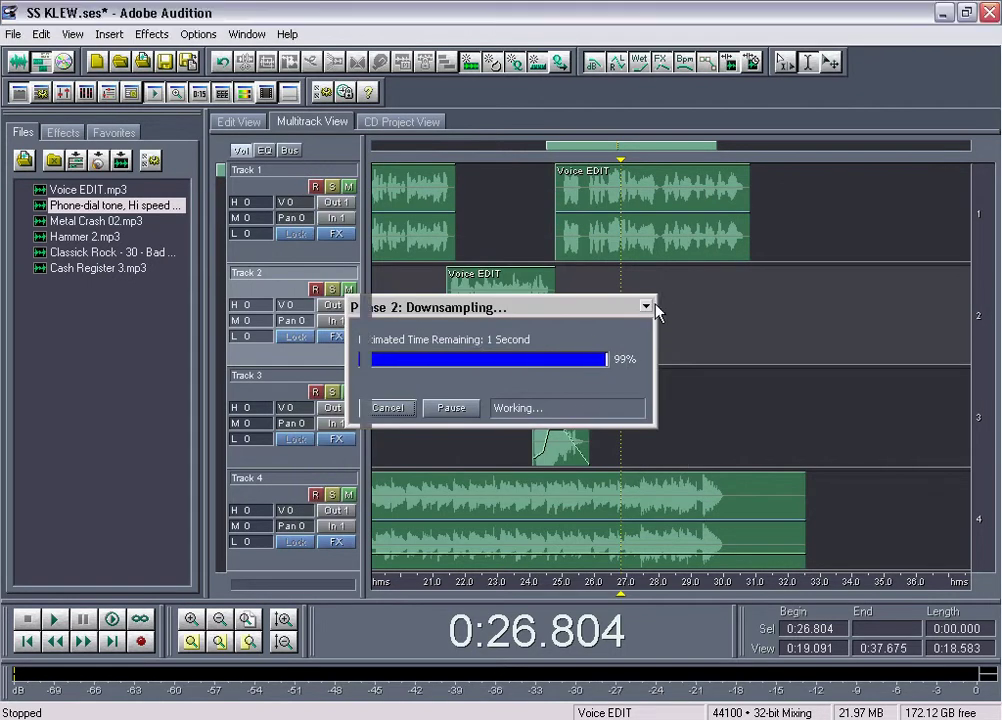
mouse_move(620, 360)
left_mouse_down()
mouse_move(745, 362)
mouse_move(641, 362)
mouse_move(628, 352)
left_mouse_up()
Trim the Phone-dial tone to a brief ring on Track 2 from about 26.8 to 28.1 s, previewing from 0:25.663
left_click_drag(931, 357, 653, 363)
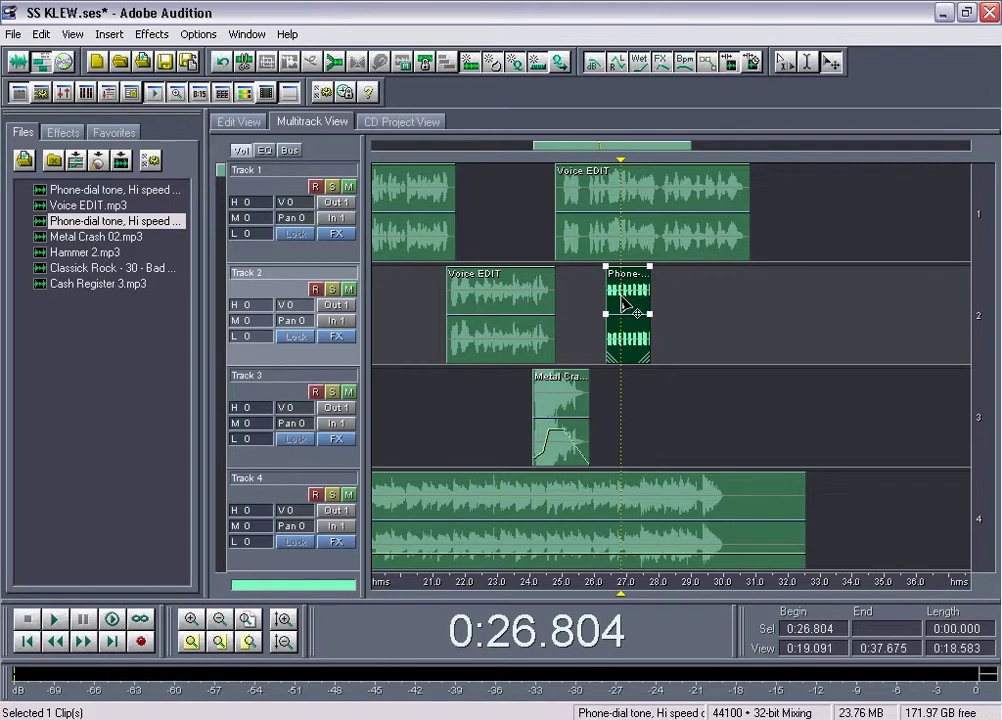
left_click_drag(632, 366, 649, 445)
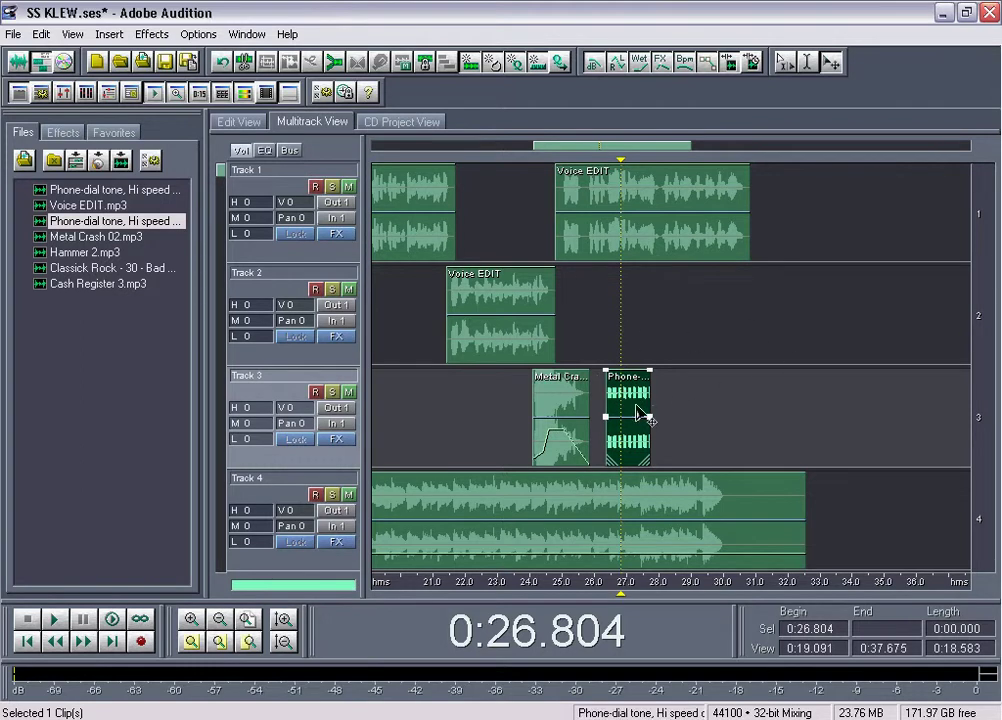
left_click_drag(640, 397, 639, 327)
scroll(607, 145, "up", 3)
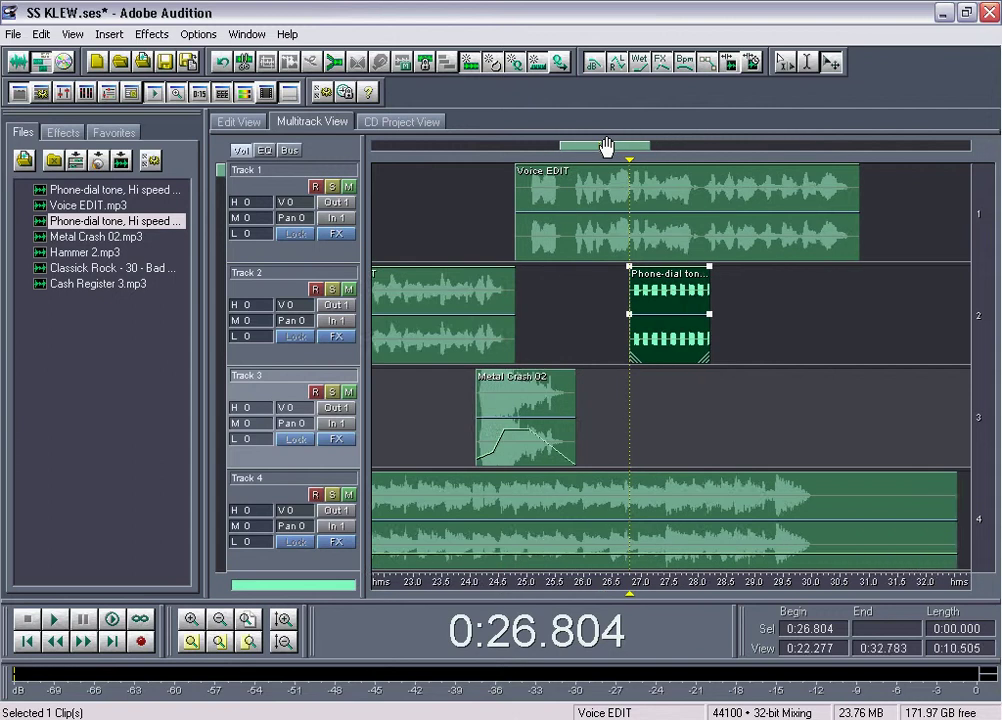
left_click(551, 282)
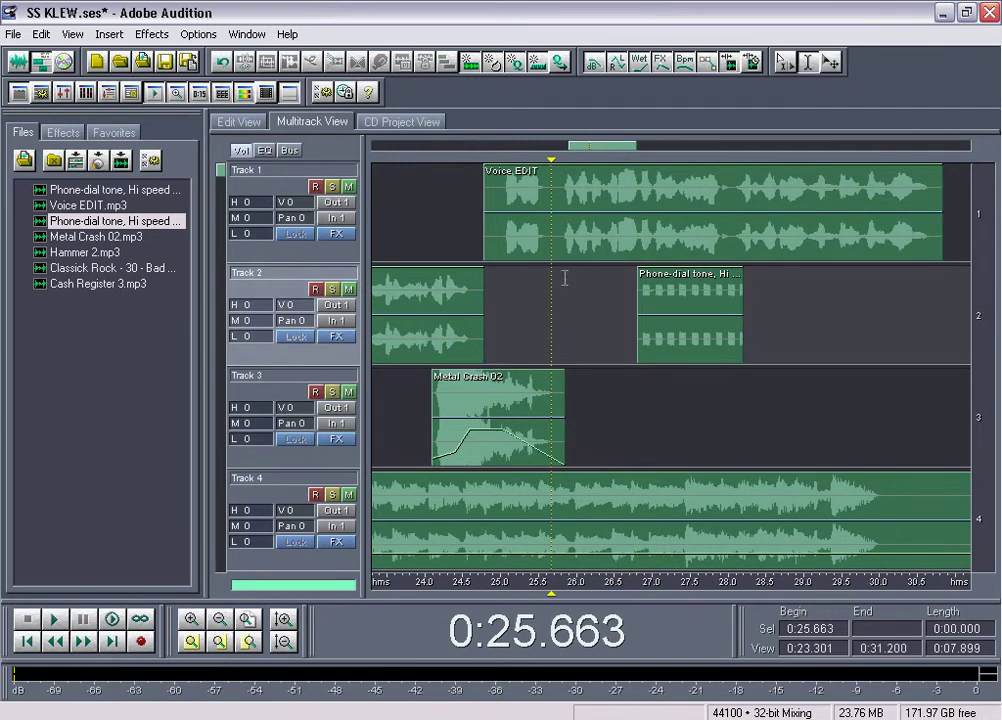
scroll(609, 150, "down", 1)
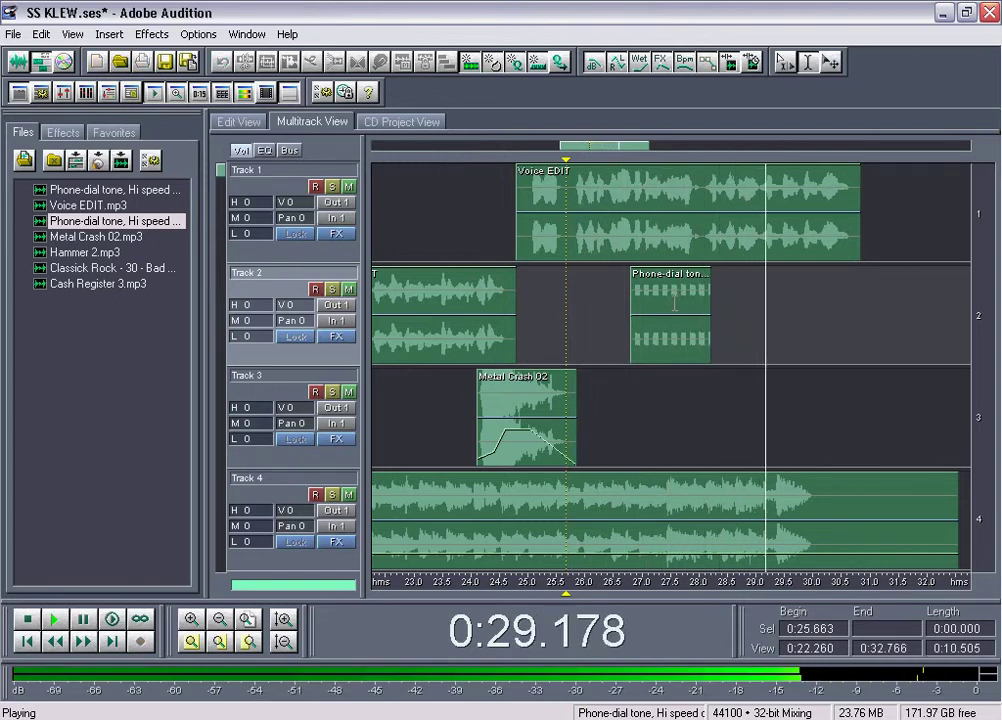
key("space")
left_click(705, 310)
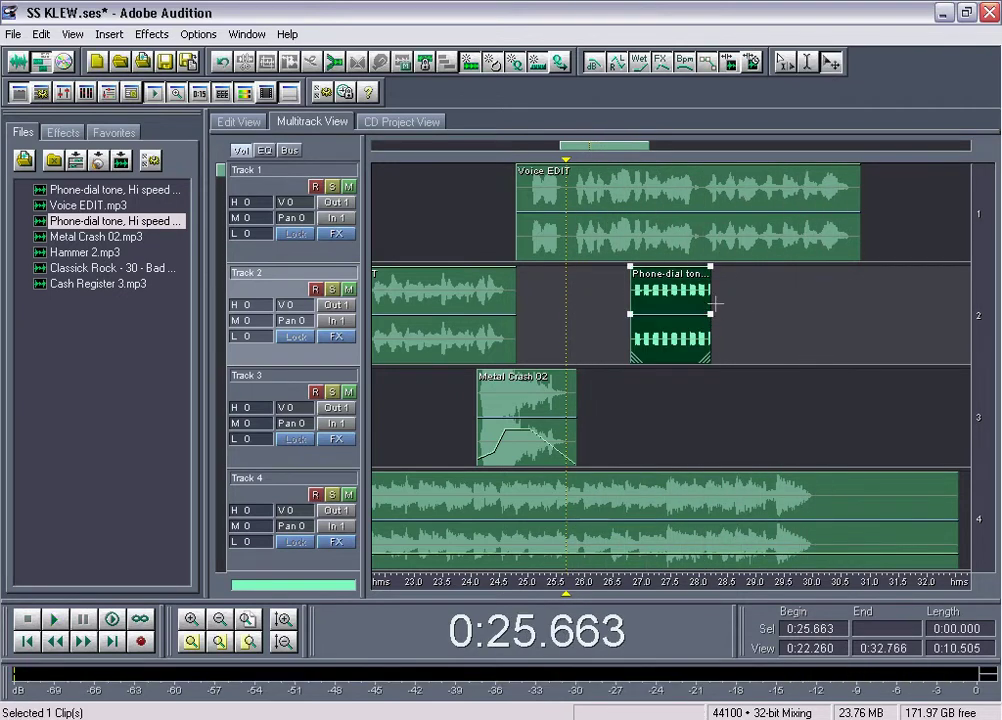
Stretch the Phone-dial tone clip's right edge to about 30.5 s and listen to the longer ring
left_click_drag(709, 300, 855, 300)
key("space")
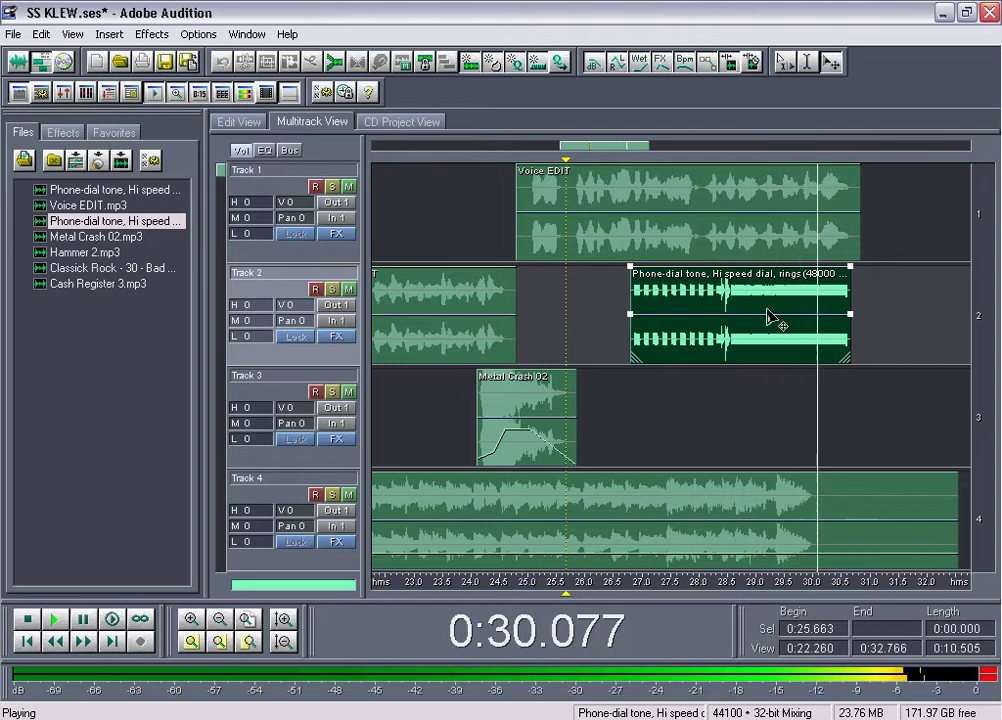
key("space")
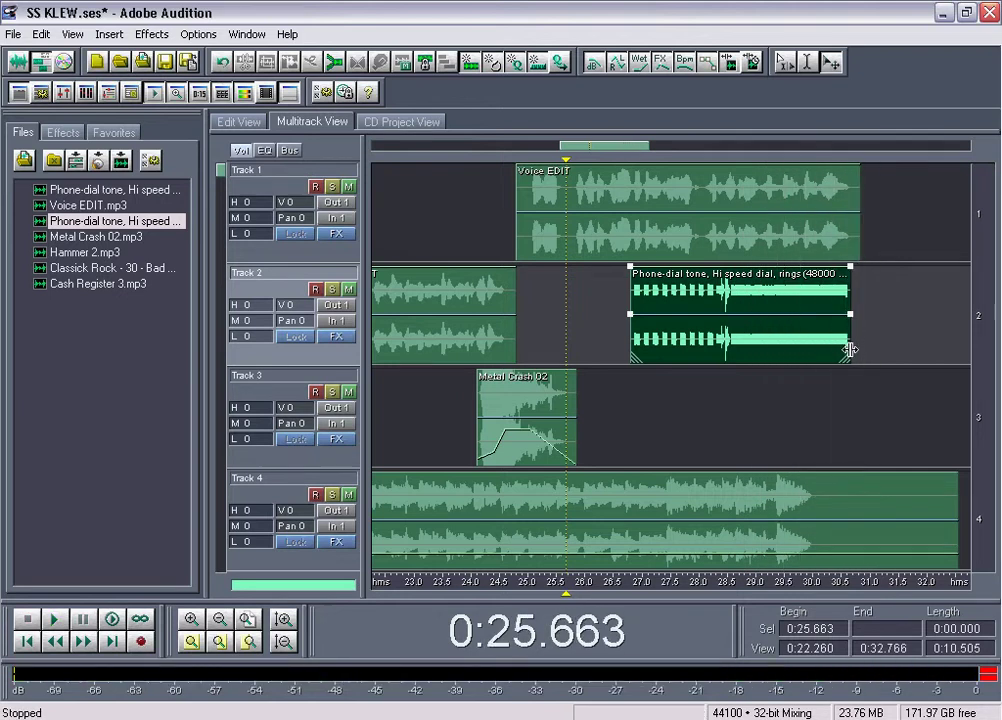
left_click(841, 394)
Lower the Phone-dial tone clip's volume to 81.25% (-1.8 dB) and preview it from 26 s
left_click(852, 255)
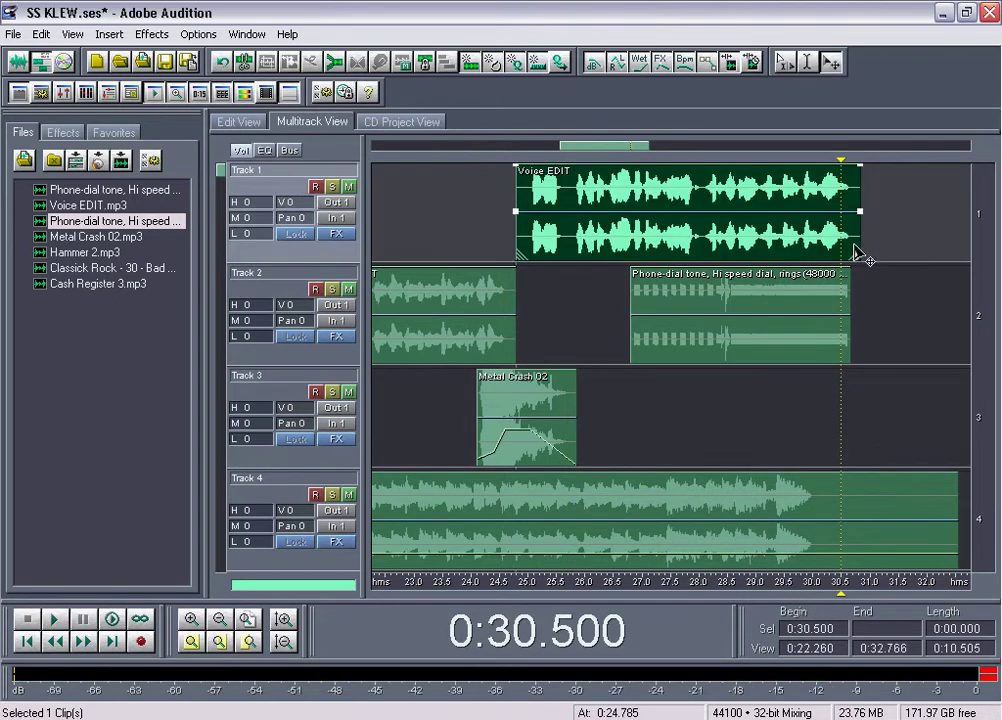
left_click(745, 307)
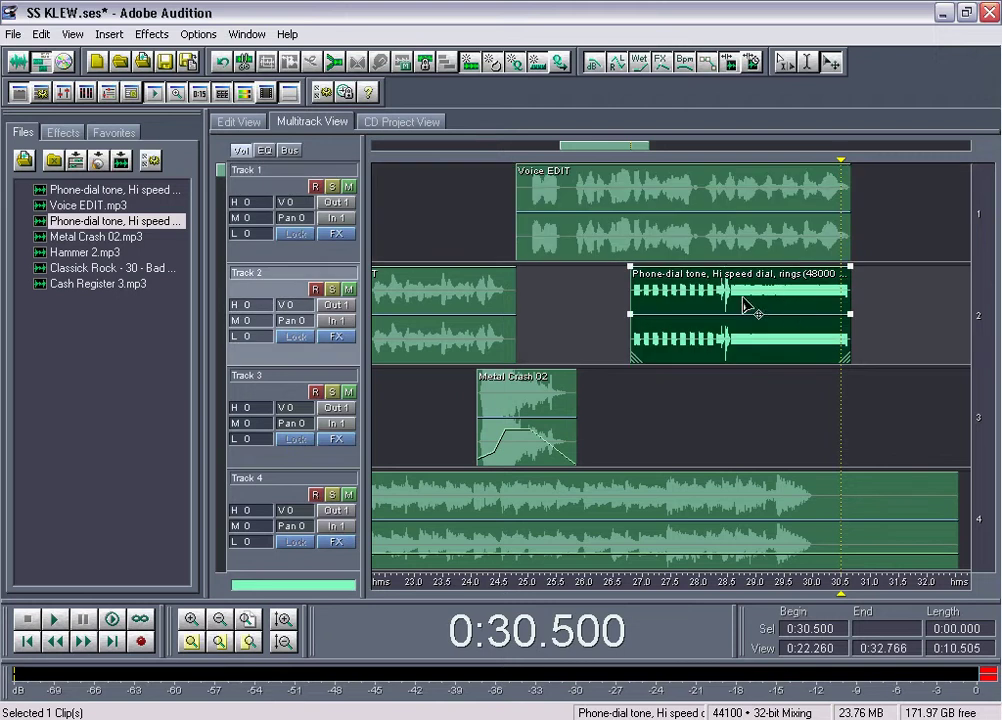
left_click_drag(630, 273, 713, 288)
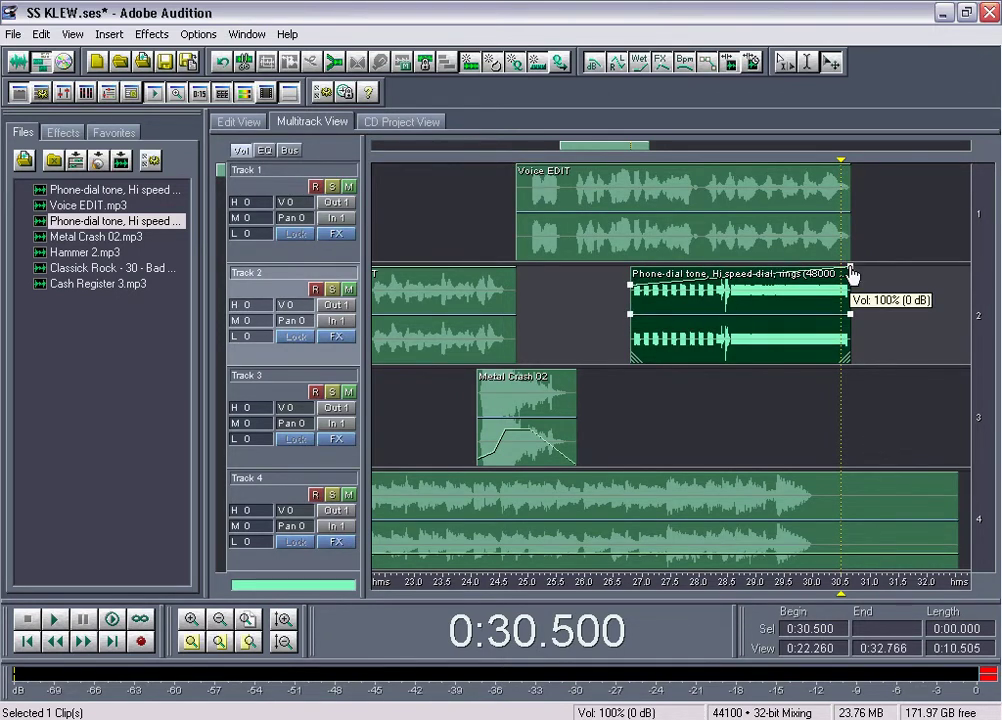
left_click_drag(849, 272, 849, 290)
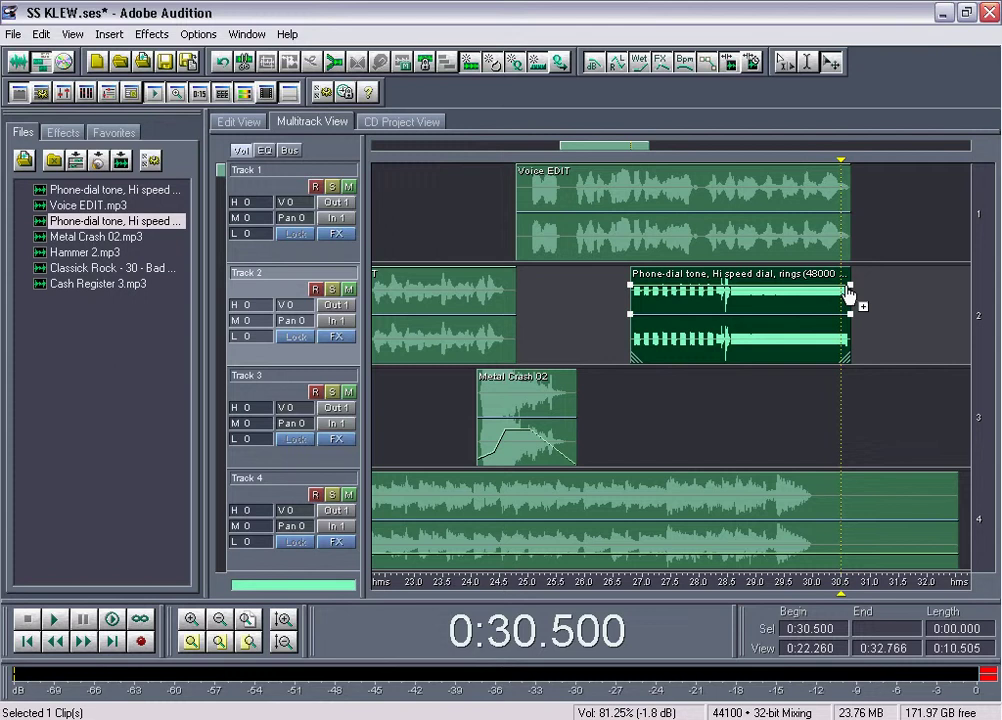
left_click(569, 297)
key("space")
left_click(584, 295)
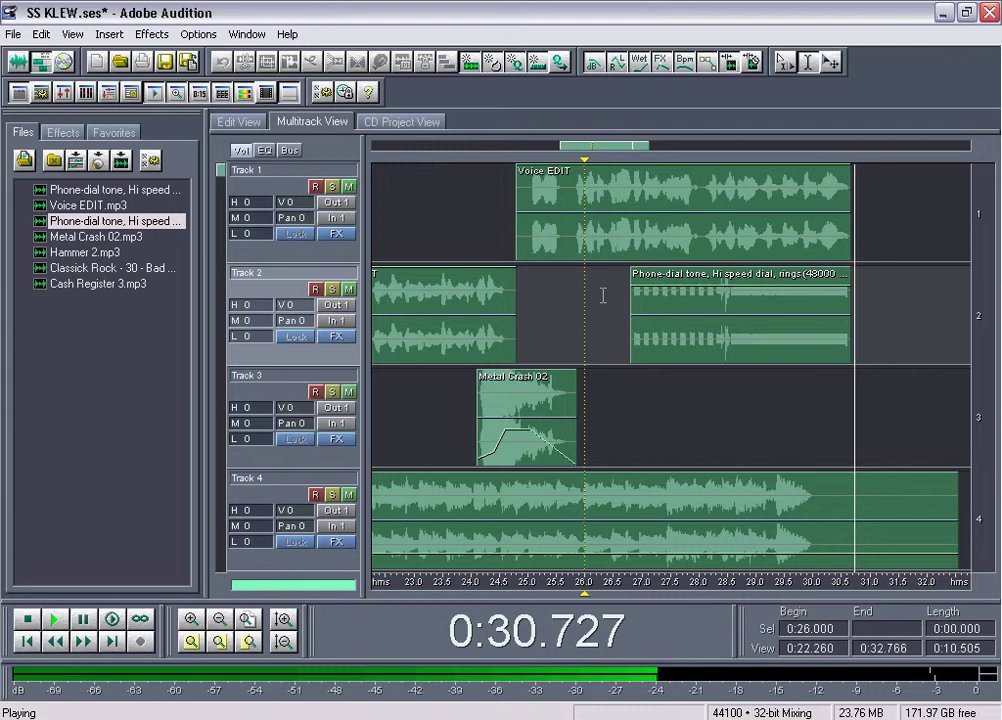
key("space")
left_click(841, 400)
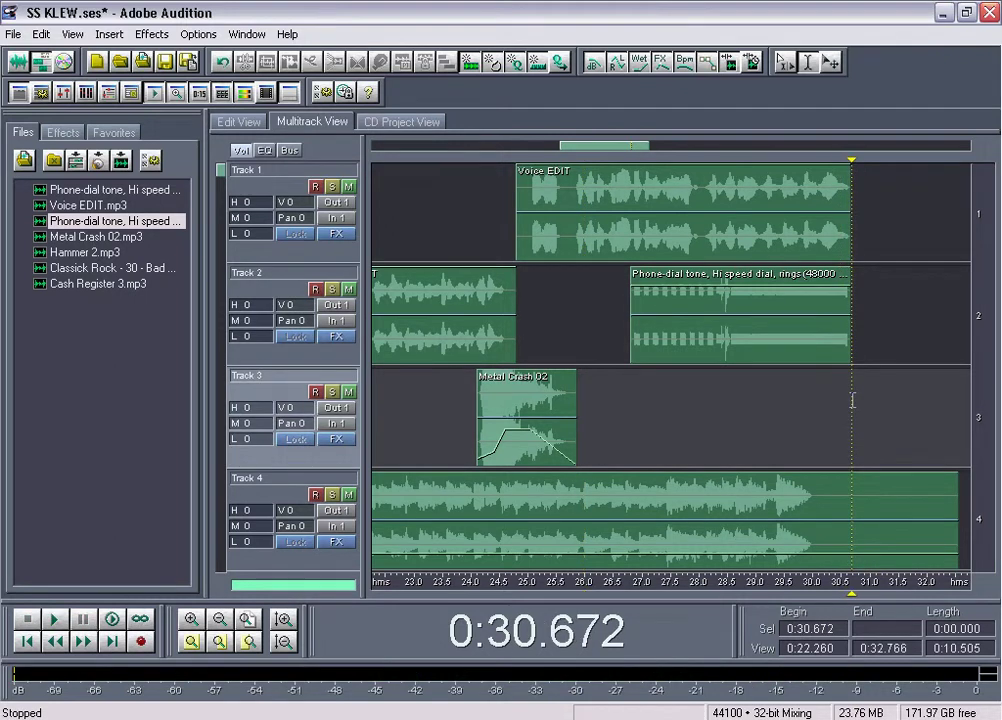
Widen the timeline view and play the session from the start
scroll(620, 146, "down", 4)
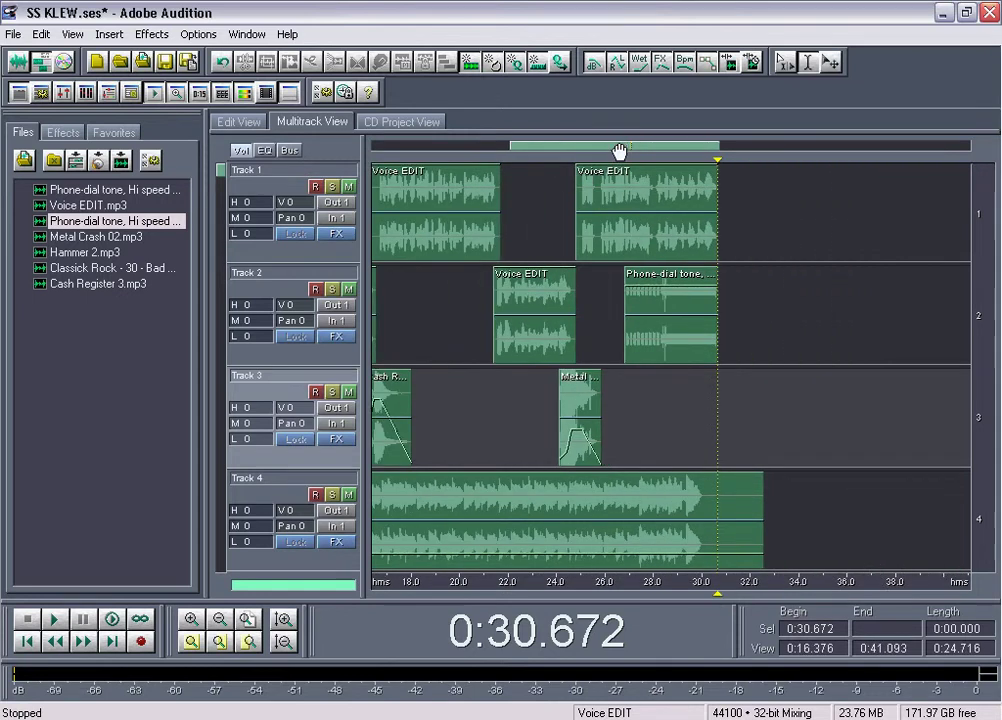
left_click_drag(620, 150, 454, 150)
scroll(563, 150, "down", 3)
scroll(454, 150, "up", 6)
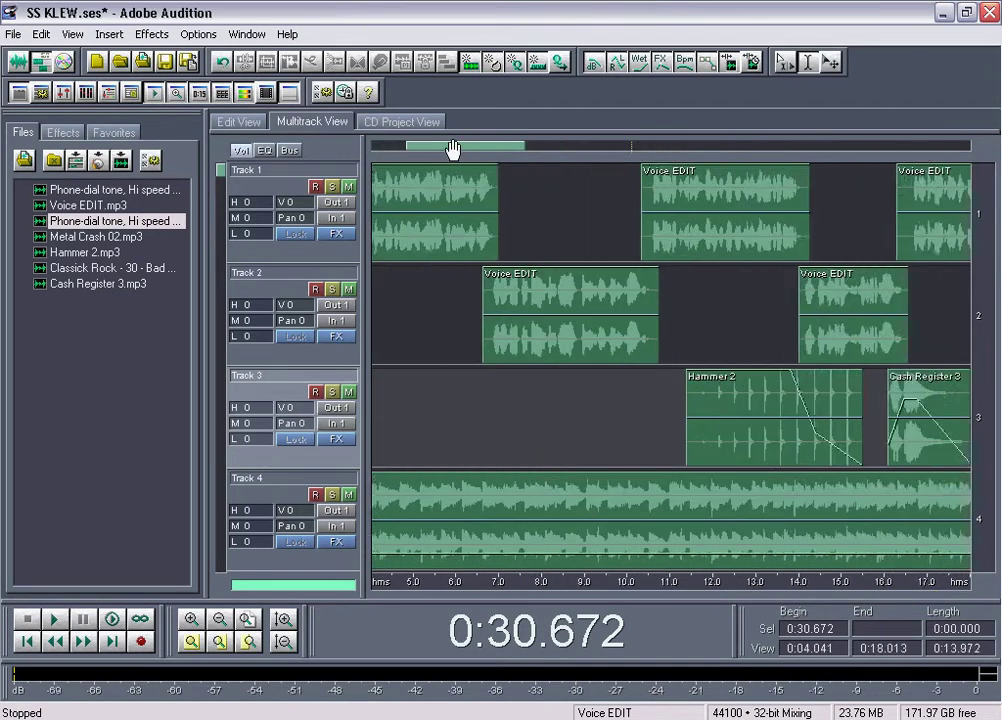
left_click(370, 278)
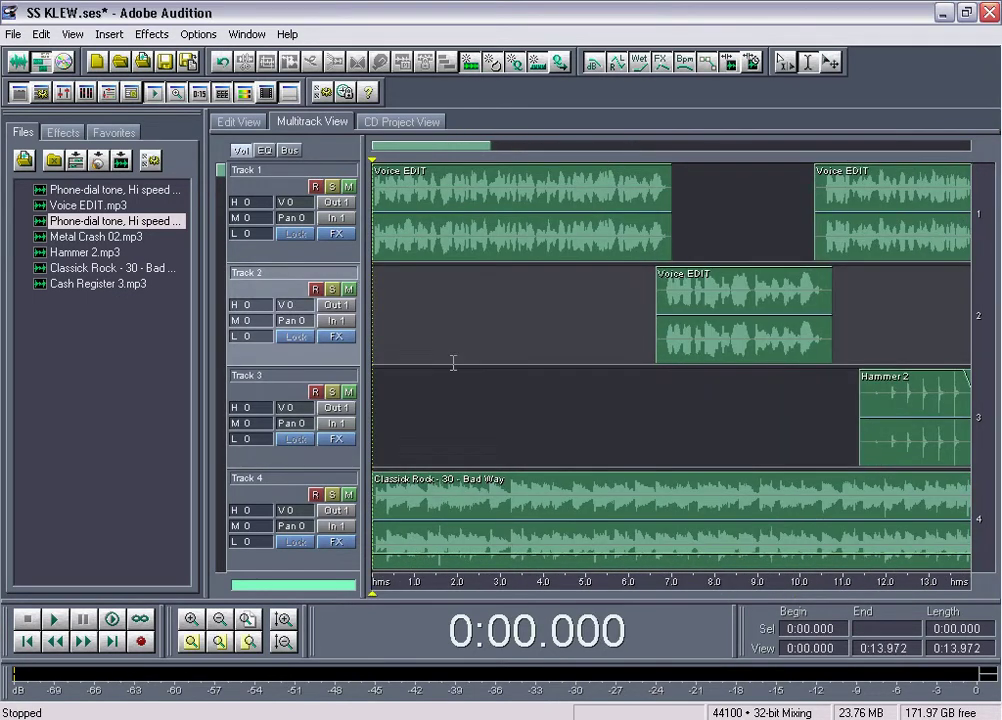
scroll(413, 148, "down", 4)
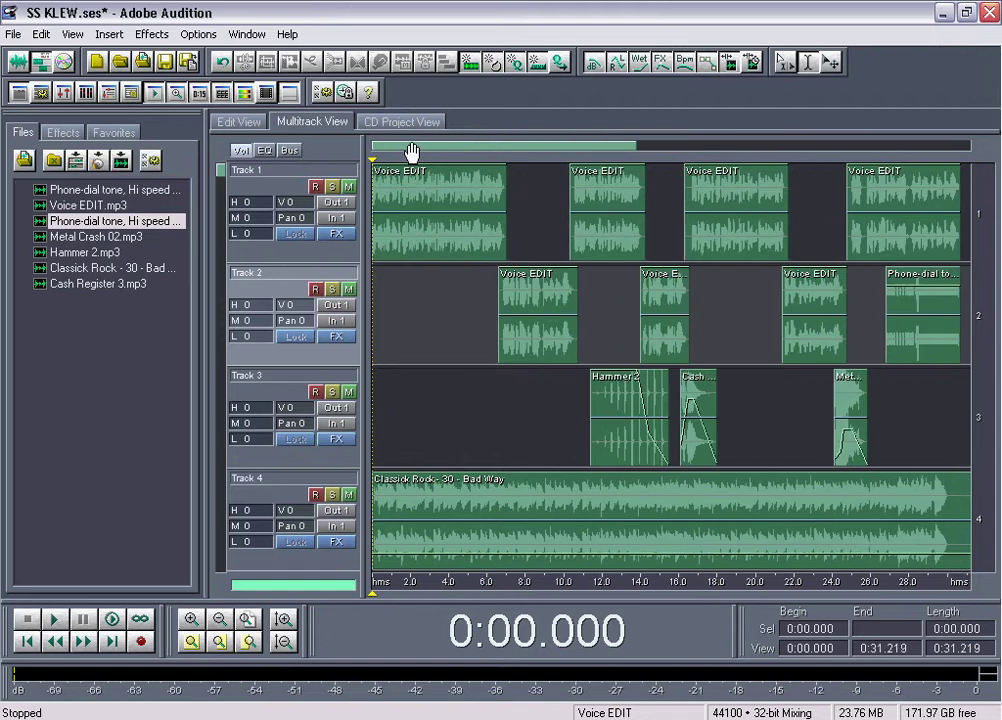
scroll(411, 150, "up", 3)
key("space")
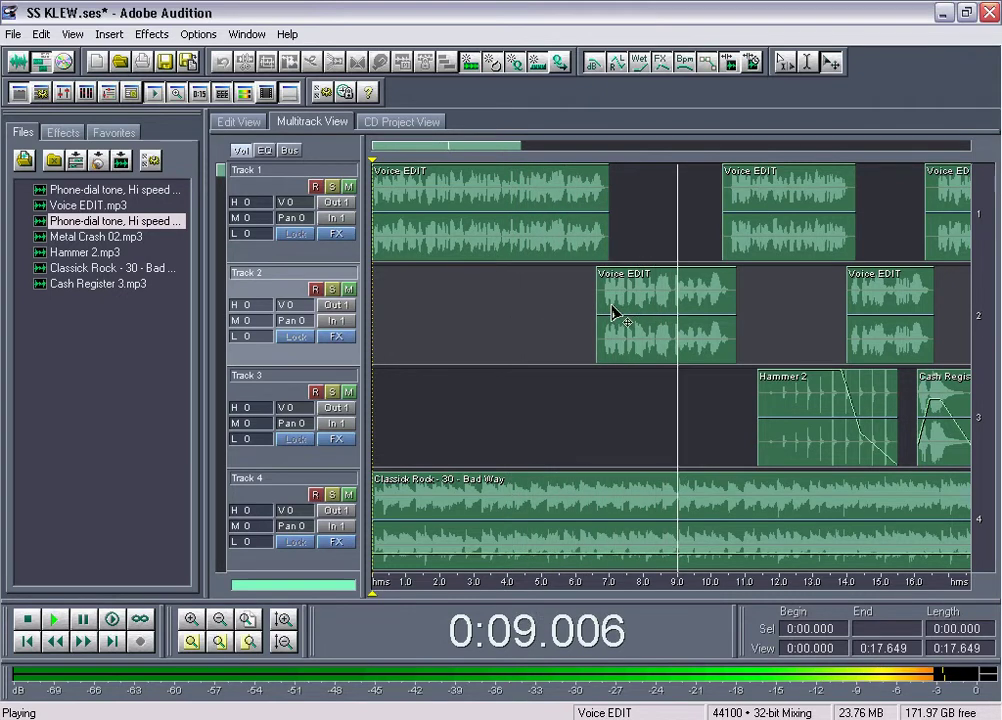
Nudge the Track 2 Voice EDIT clip slightly earlier and preview from 6 seconds
left_click(615, 312)
left_click_drag(615, 312, 611, 312)
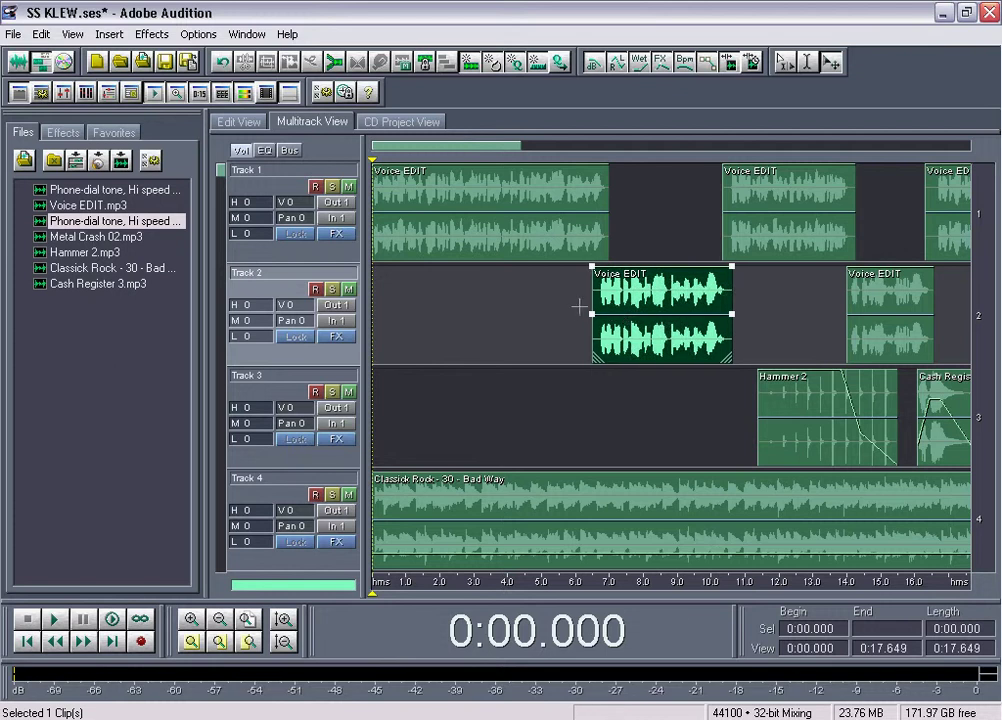
left_click(575, 305)
key("space")
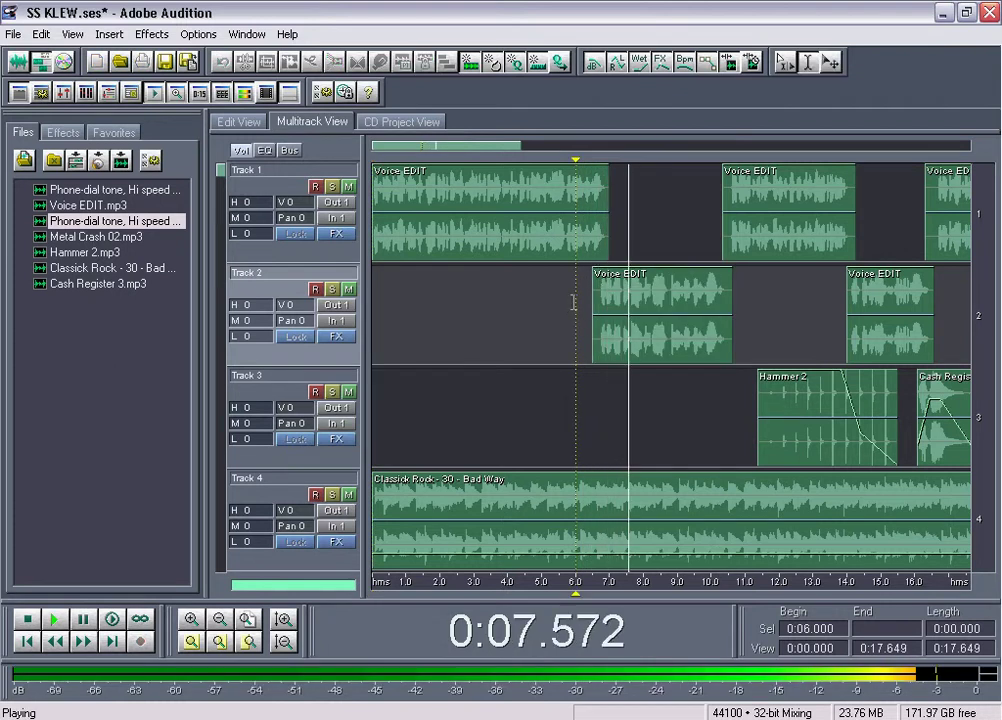
left_click_drag(484, 148, 531, 147)
scroll(532, 148, "down", 2)
key("space")
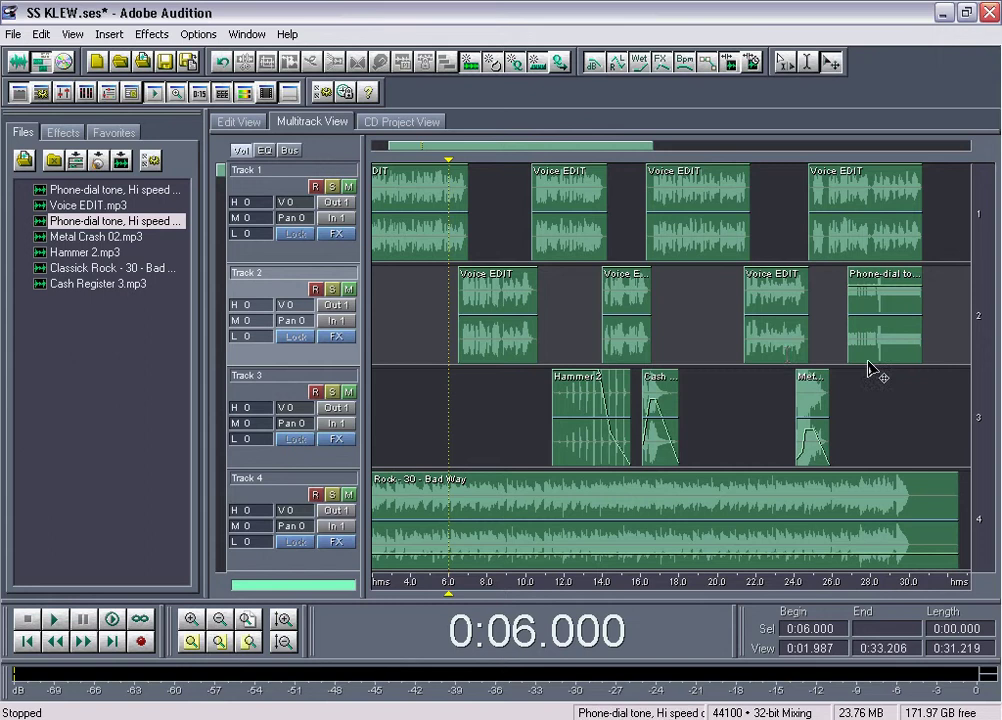
Shift the nine later clips slightly earlier, previewing from 9 s and from 15.365 s
left_click_drag(897, 406, 554, 210)
scroll(534, 148, "up", 3)
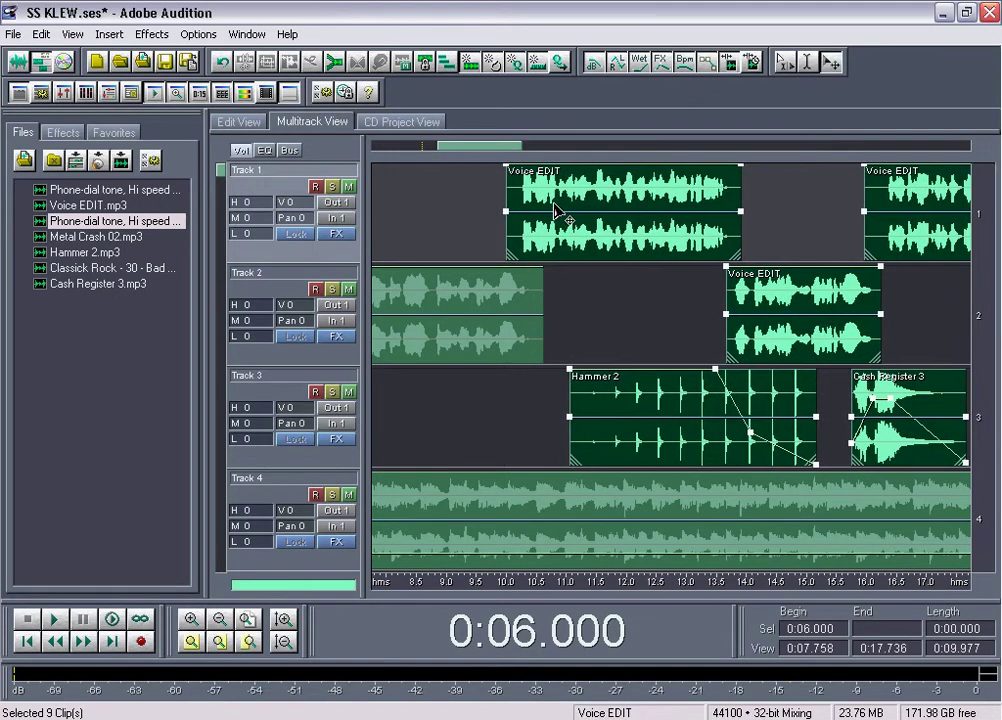
left_click(447, 217)
key("space")
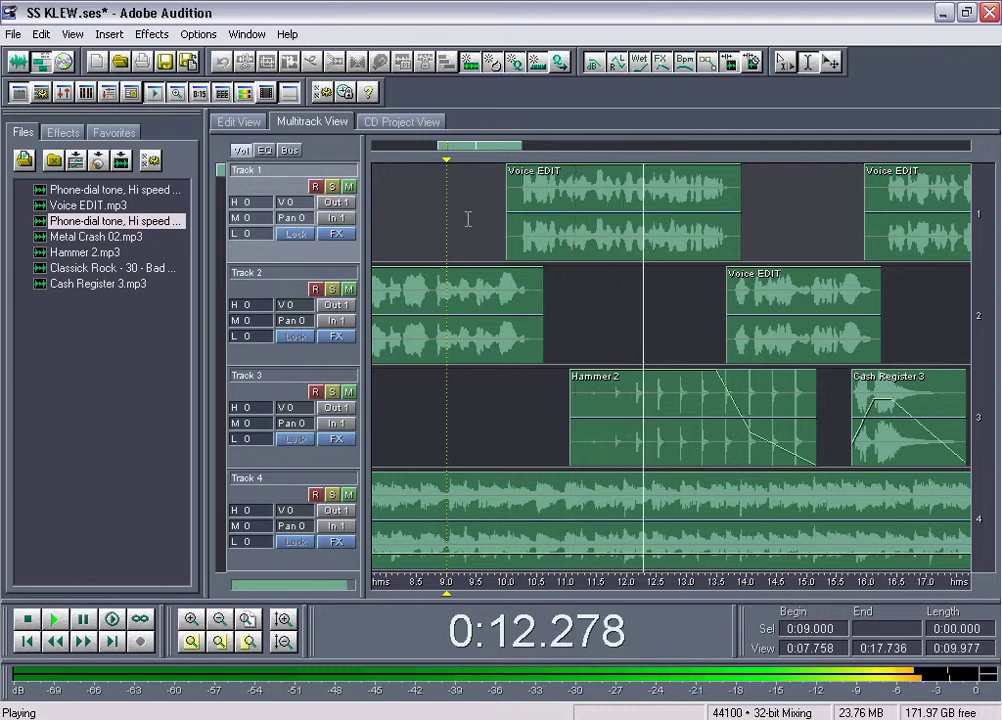
left_click_drag(480, 146, 544, 148)
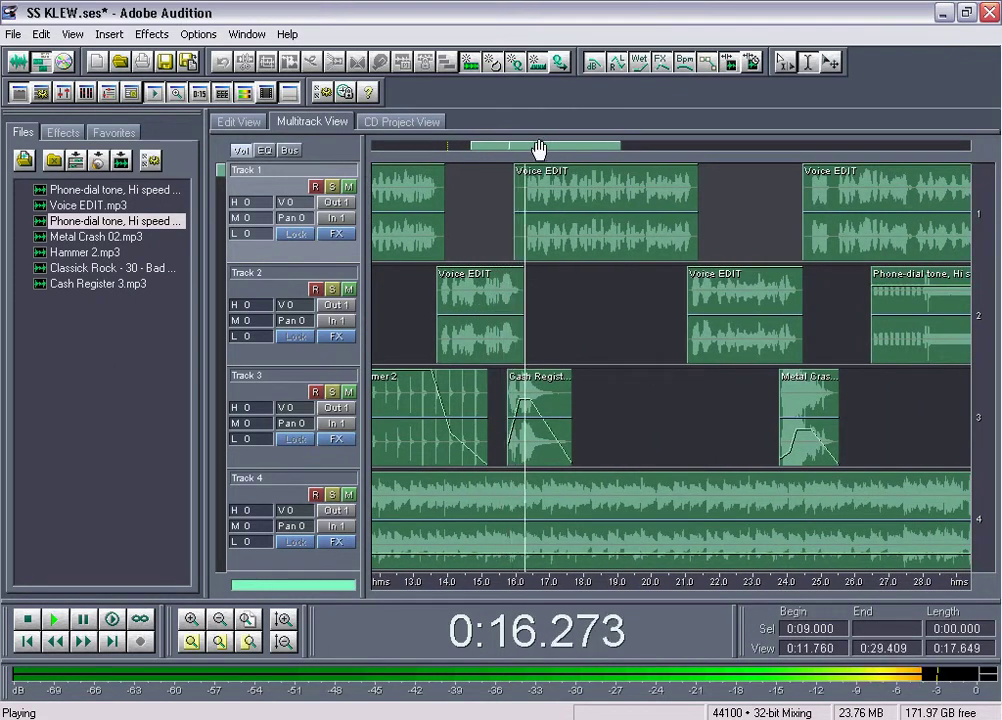
key("space")
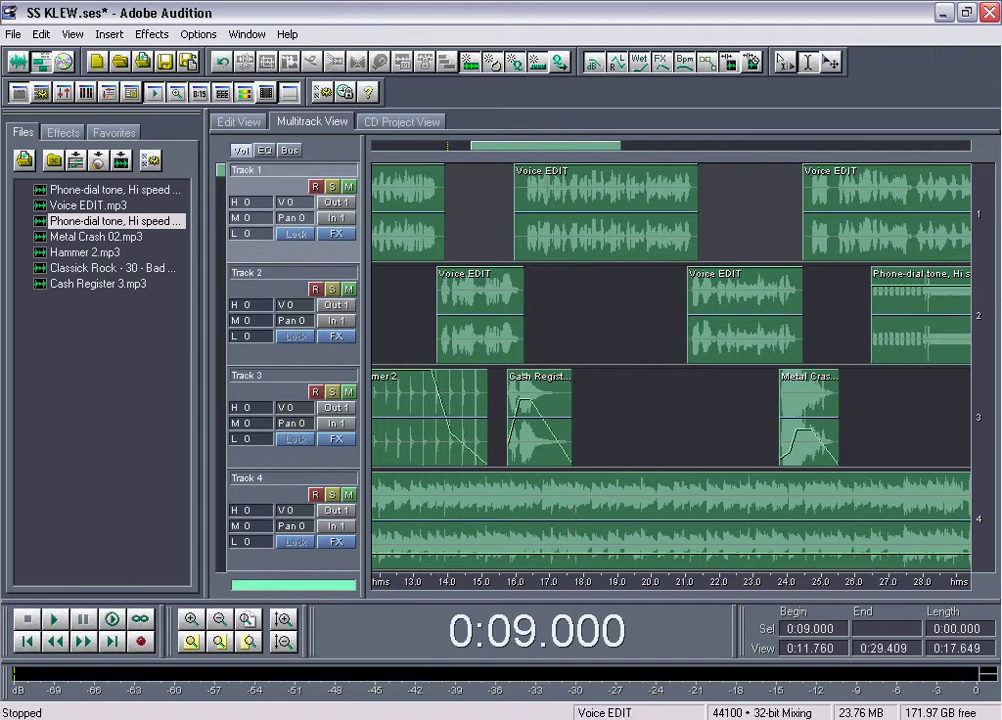
left_click(495, 255)
key("space")
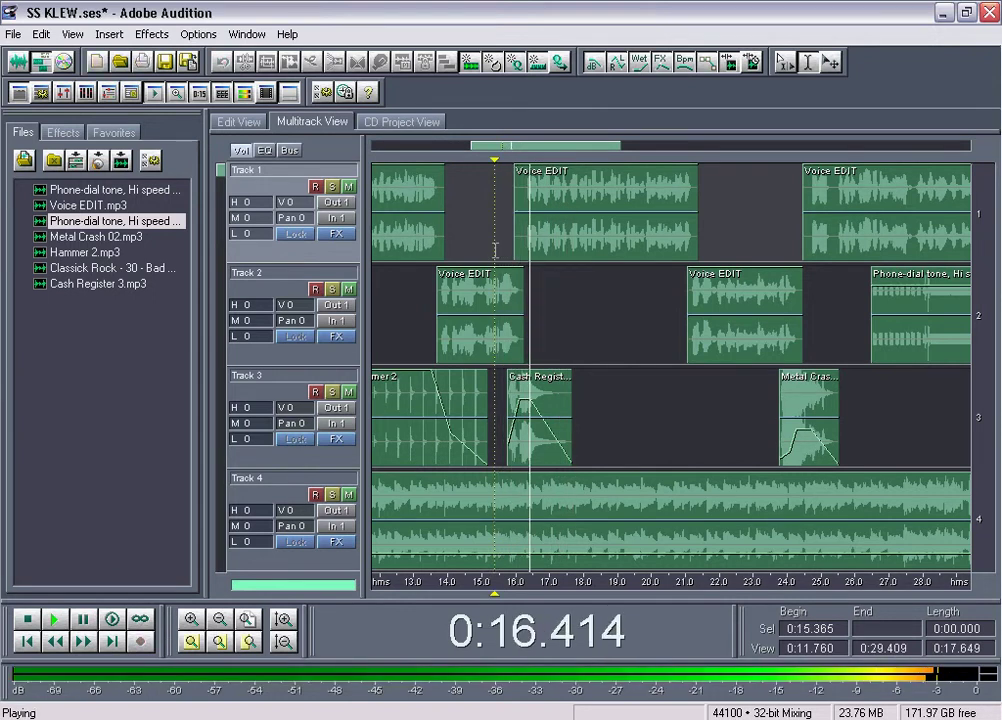
key("space")
scroll(533, 163, "up", 3)
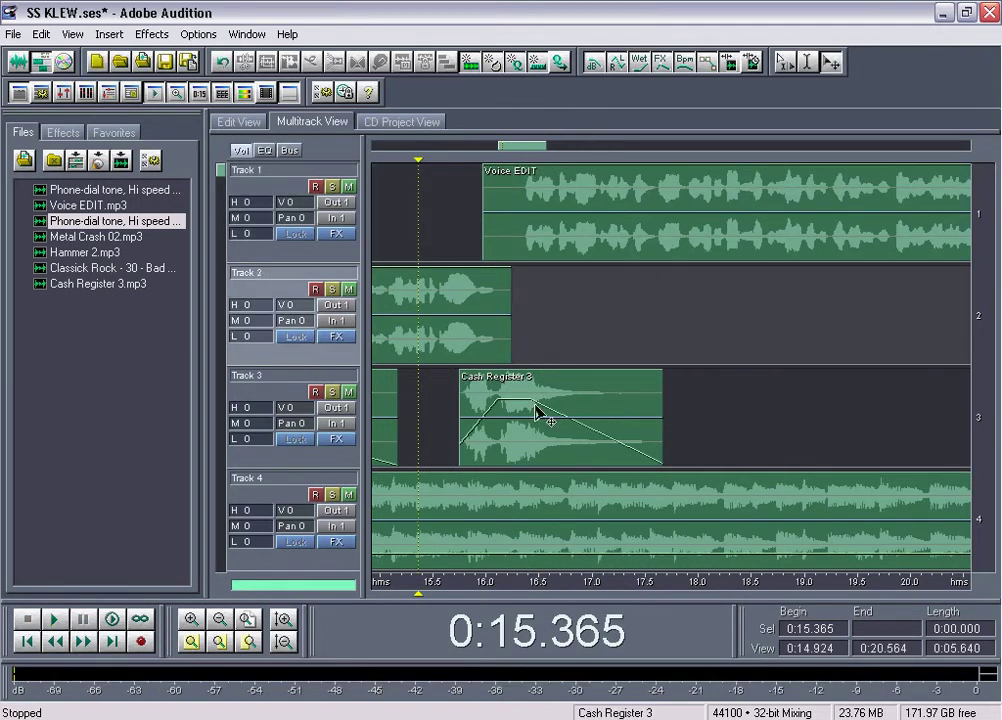
Move the Cash Register 3 clip slightly earlier and preview it from 14.629 seconds
left_click_drag(580, 405, 570, 405)
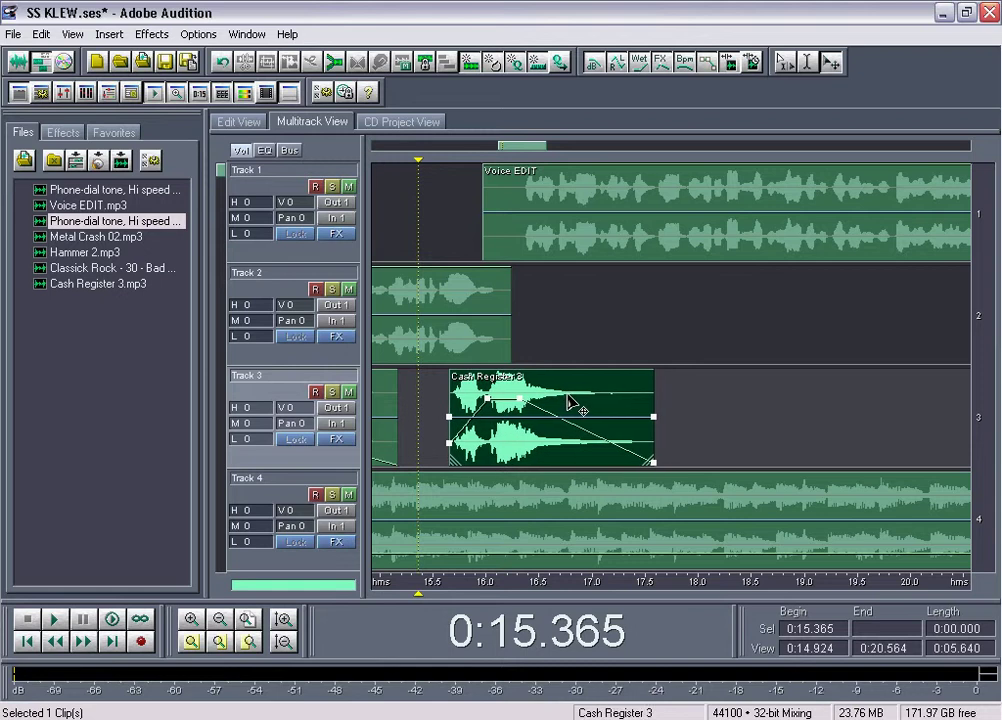
key("space")
key("space")
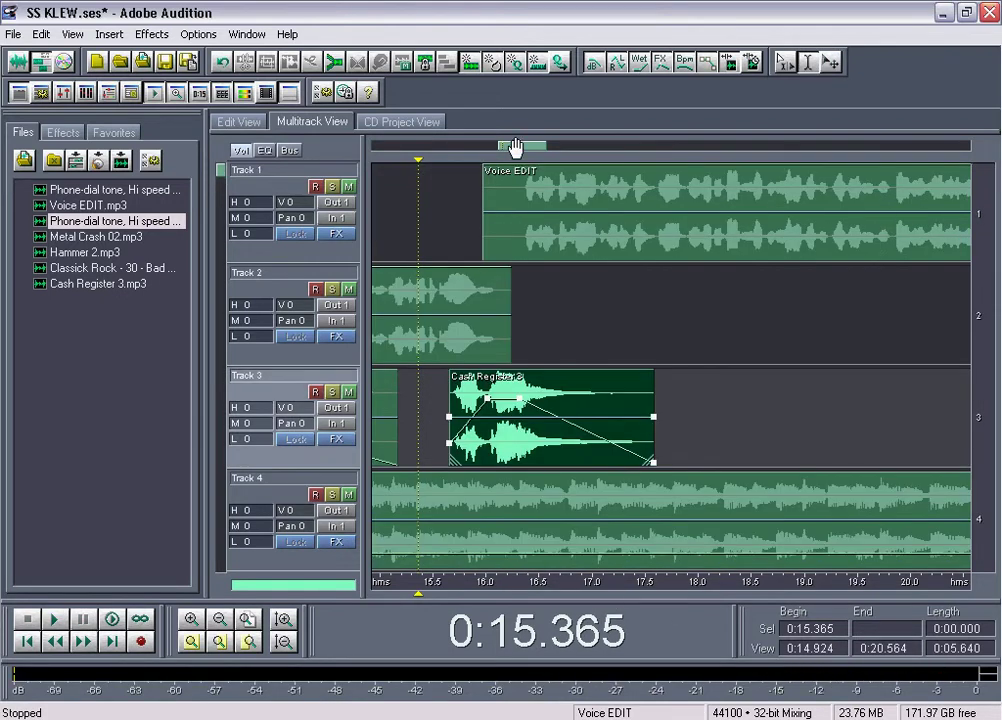
left_click_drag(514, 147, 497, 150)
left_click(600, 210)
key("space")
scroll(561, 152, "down", 2)
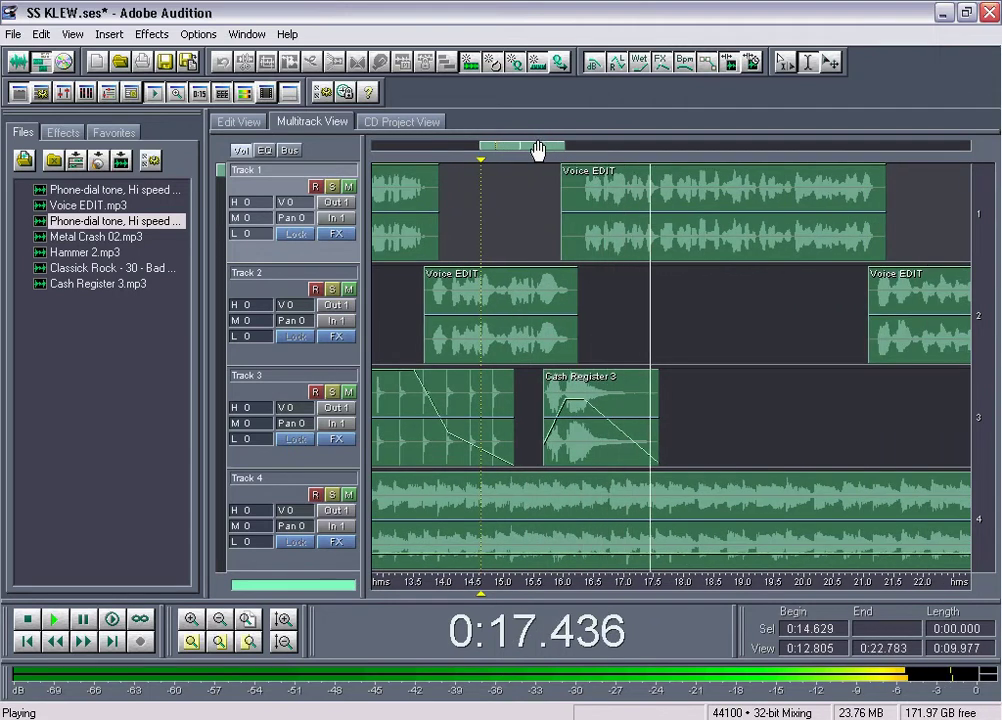
key("space")
Lower a mid-clip point on Cash Register 3's volume envelope to 30% (-10.4 dB) and play back
left_click(592, 432)
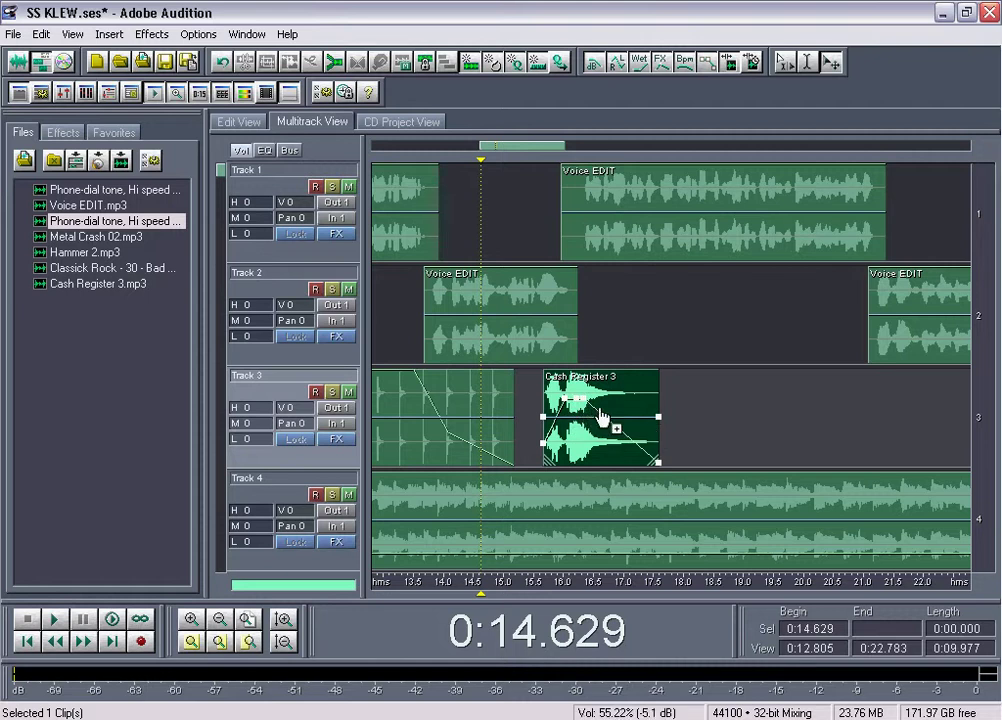
scroll(590, 412, "down", 1)
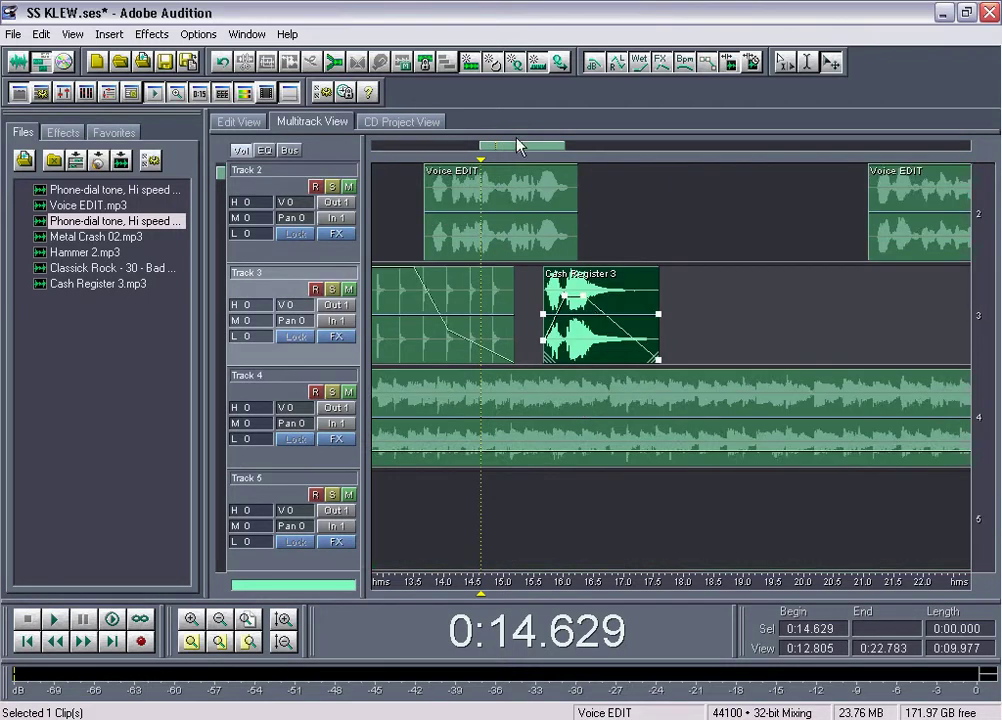
scroll(518, 146, "up", 3)
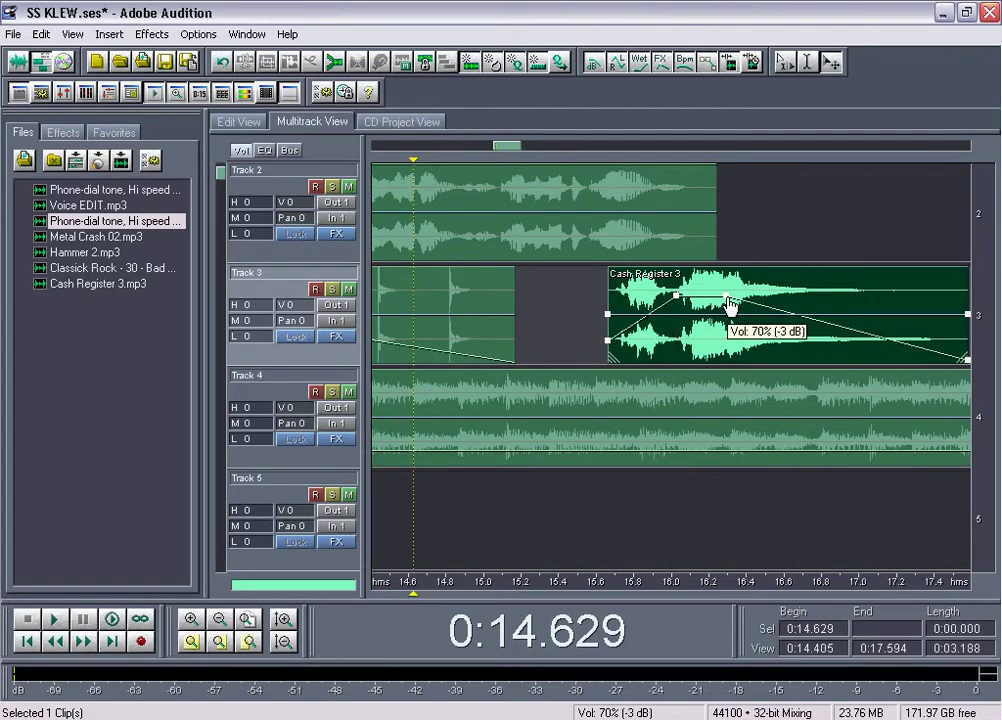
scroll(520, 147, "down", 2)
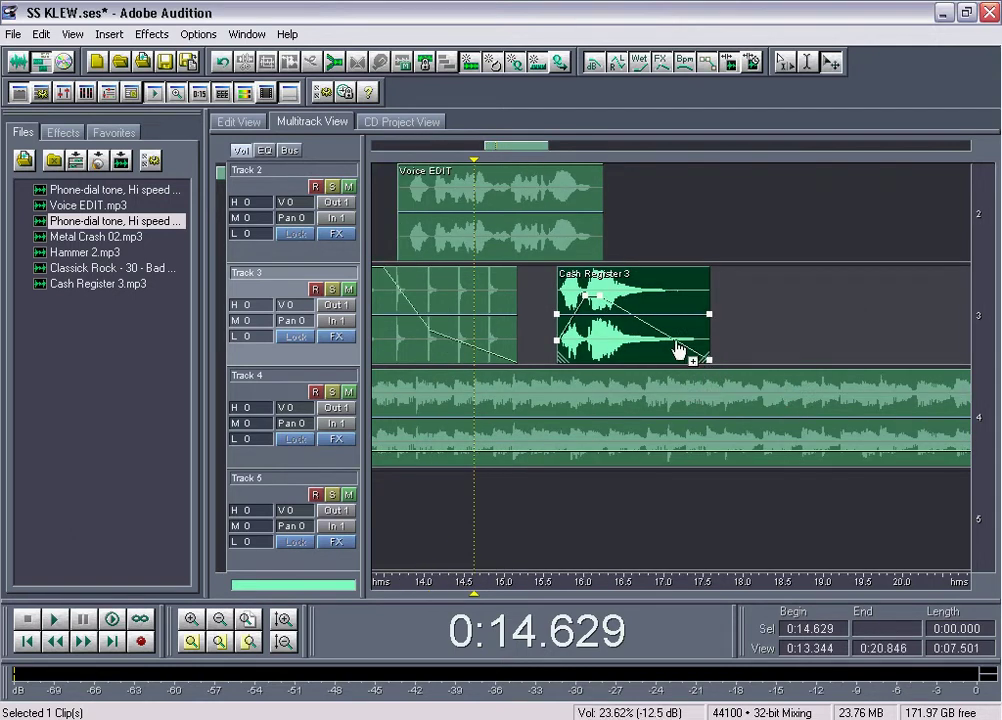
left_click_drag(641, 338, 637, 336)
scroll(645, 213, "up", 1)
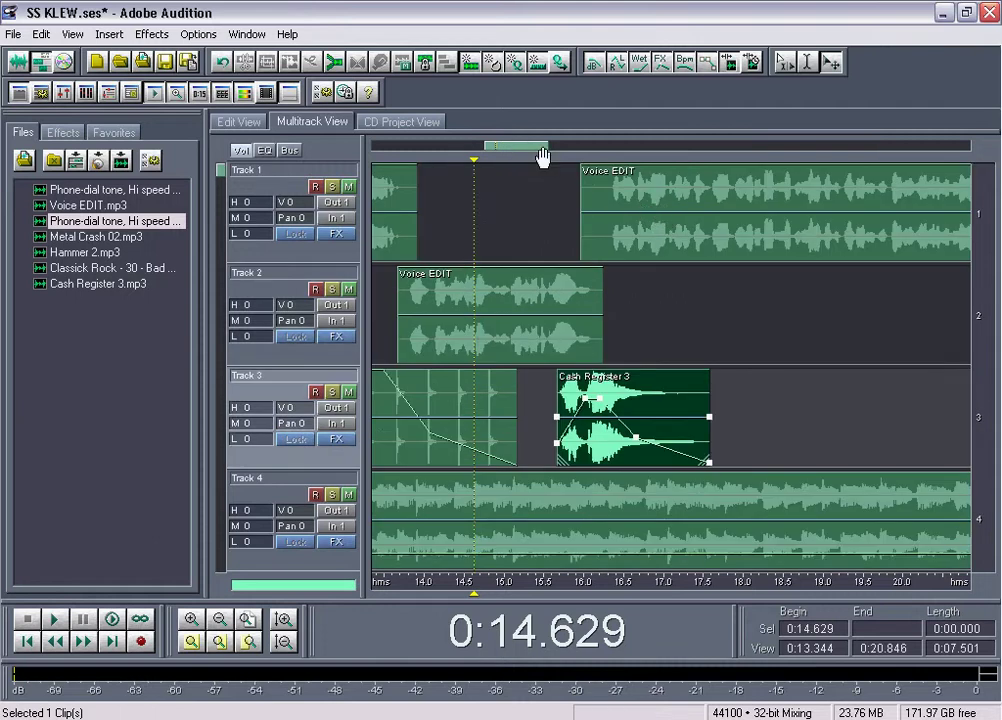
key("space")
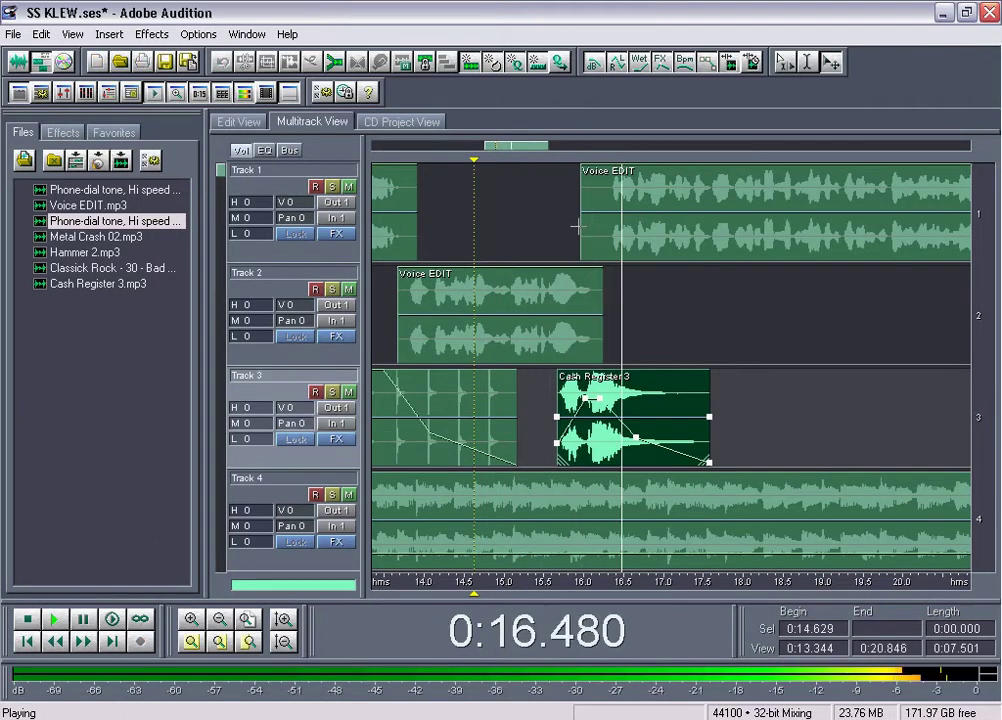
left_click(532, 148)
left_click_drag(532, 150, 588, 150)
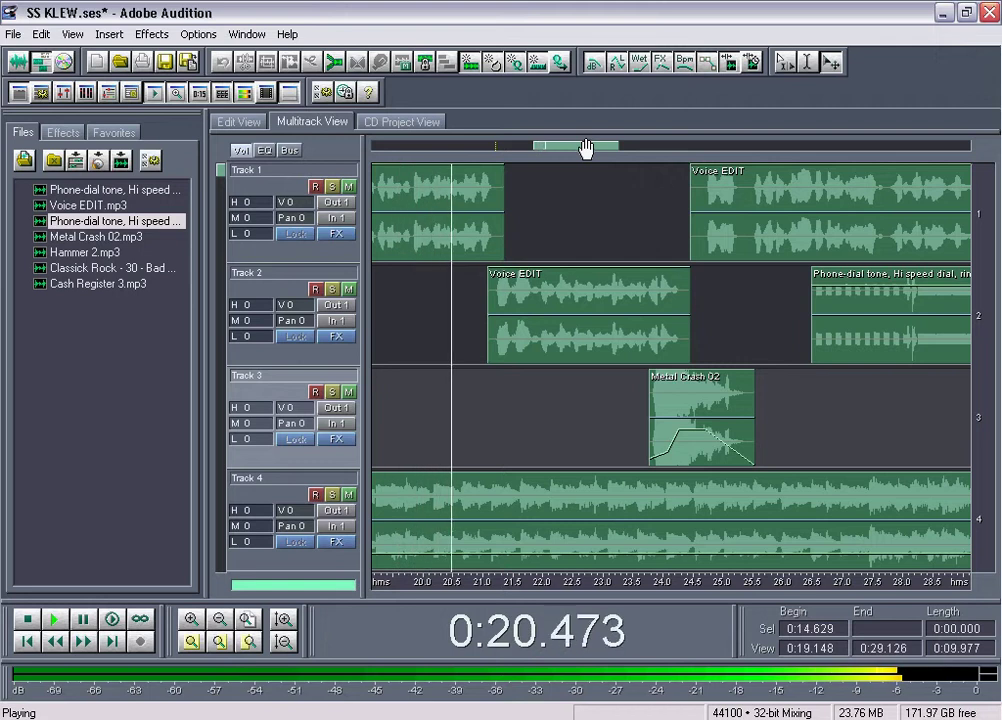
key("space")
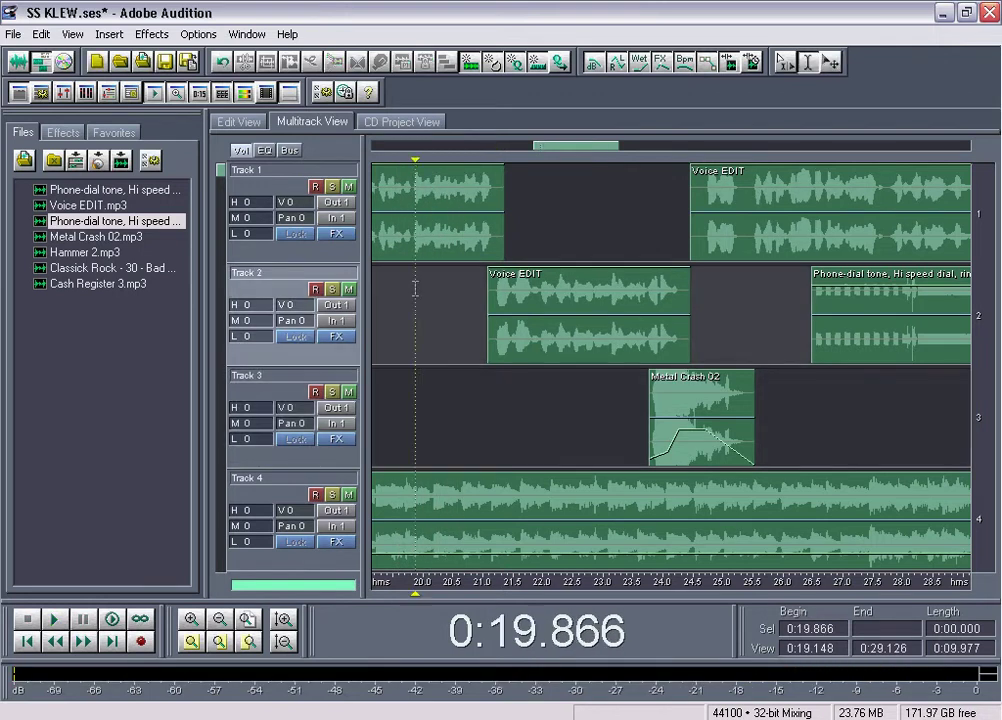
key("space")
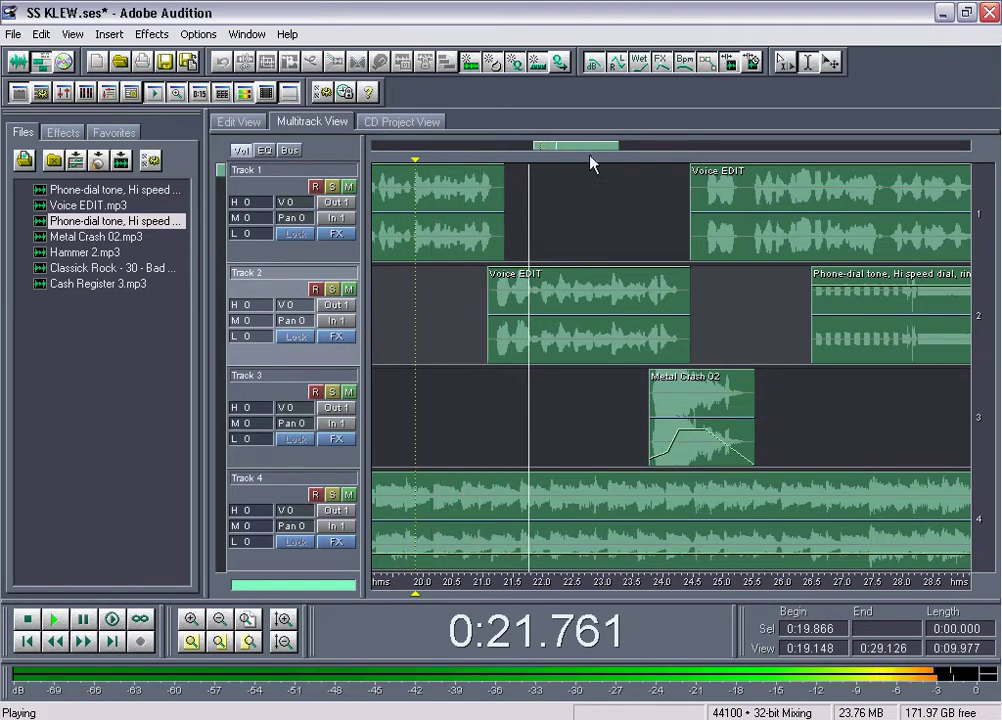
scroll(586, 152, "down", 5)
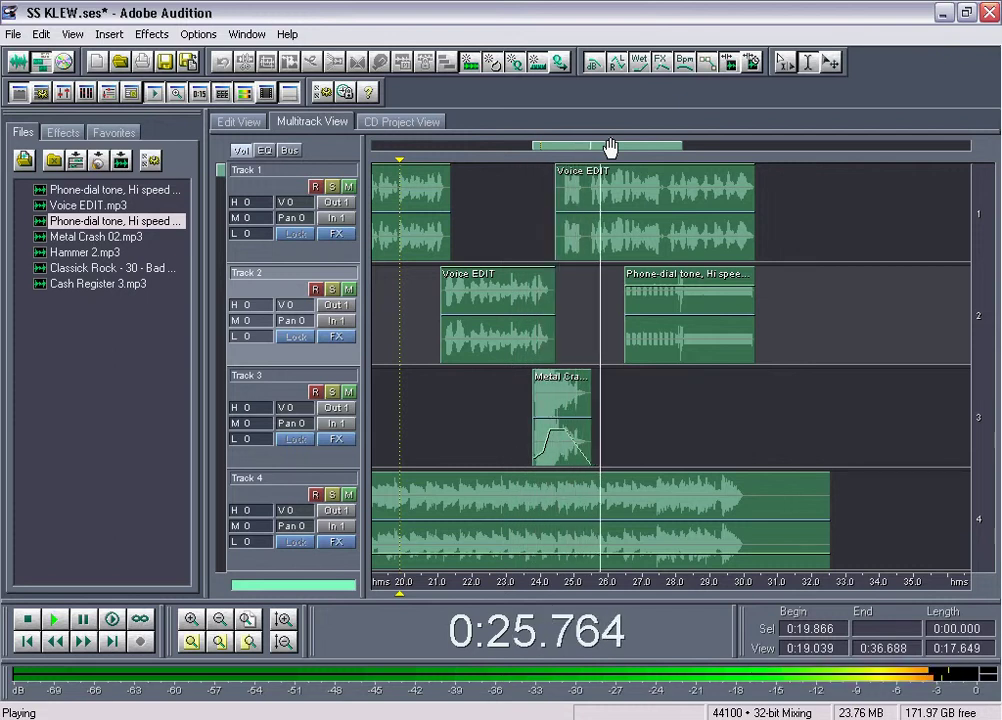
left_click_drag(609, 147, 624, 152)
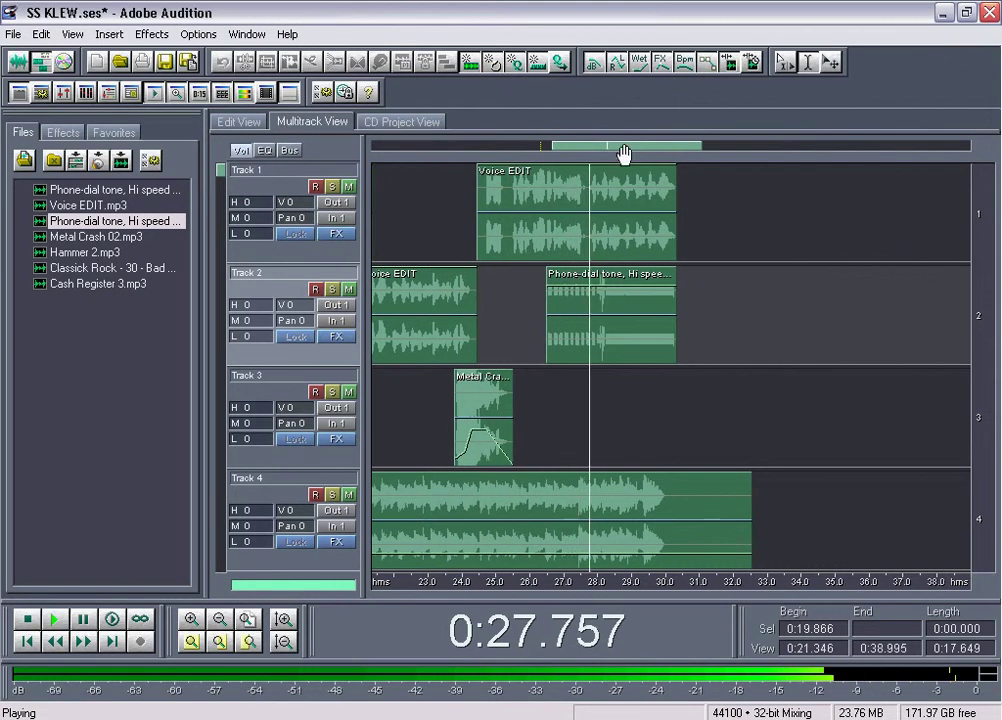
key("space")
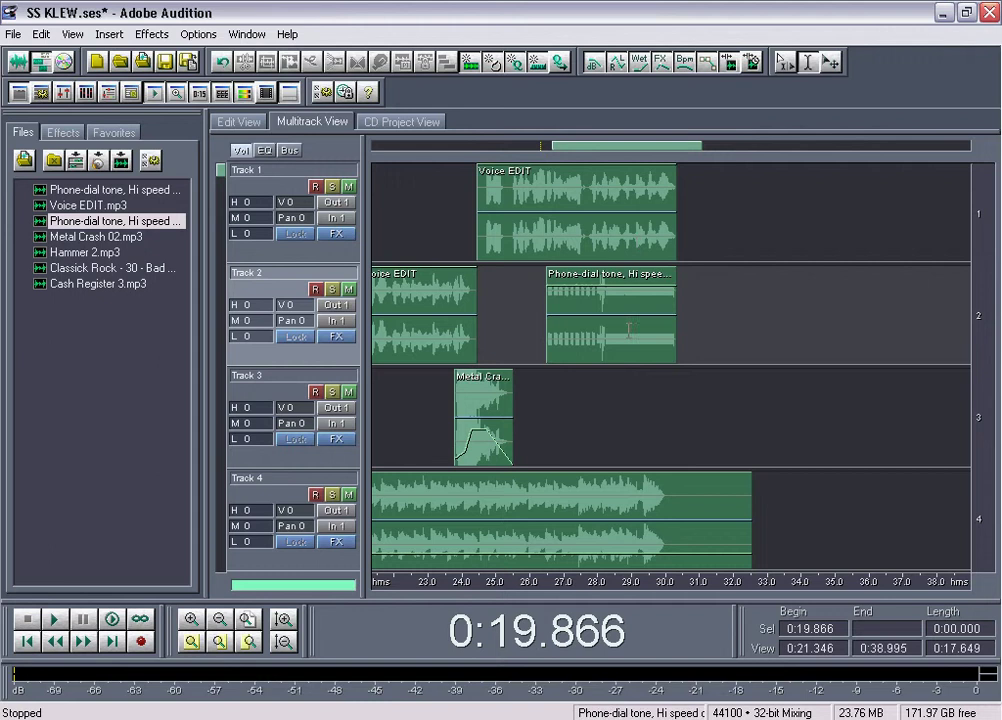
left_click(601, 330)
key("space")
scroll(634, 147, "up", 1)
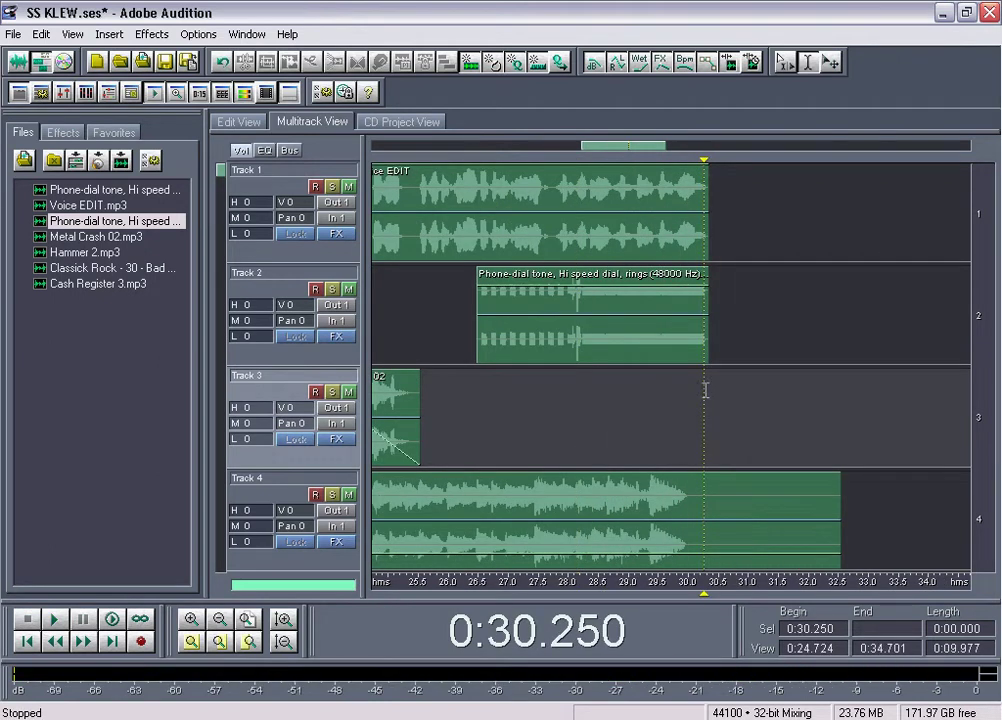
Play from 23.77 s and split the Track 1 Voice EDIT clip in two with Ctrl+K
left_click_drag(607, 153, 578, 152)
left_click(515, 236)
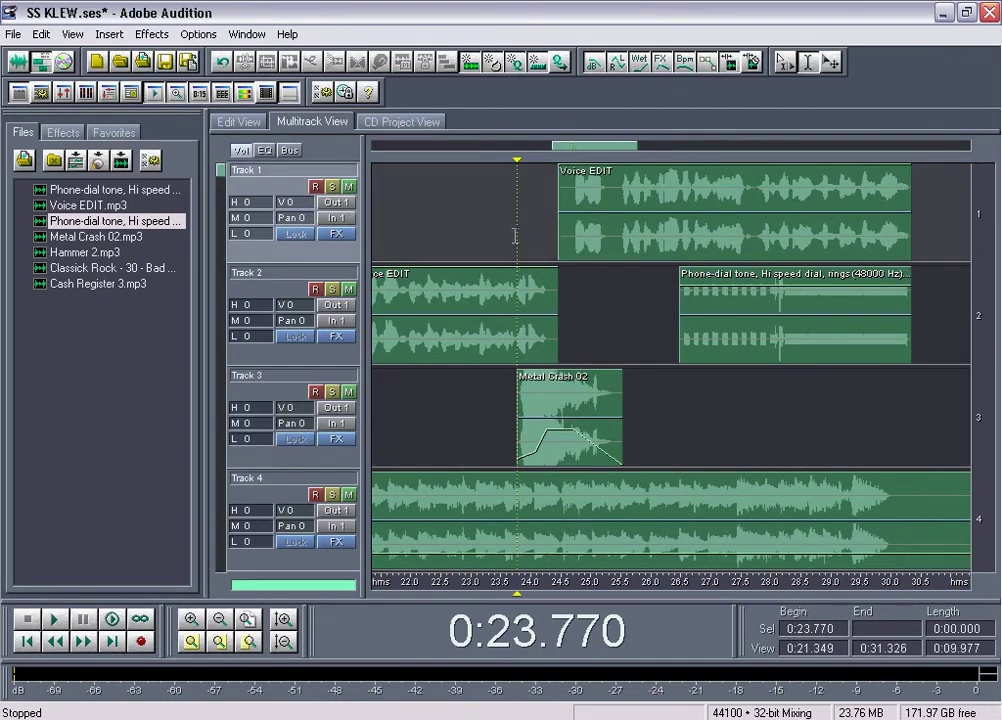
key("space")
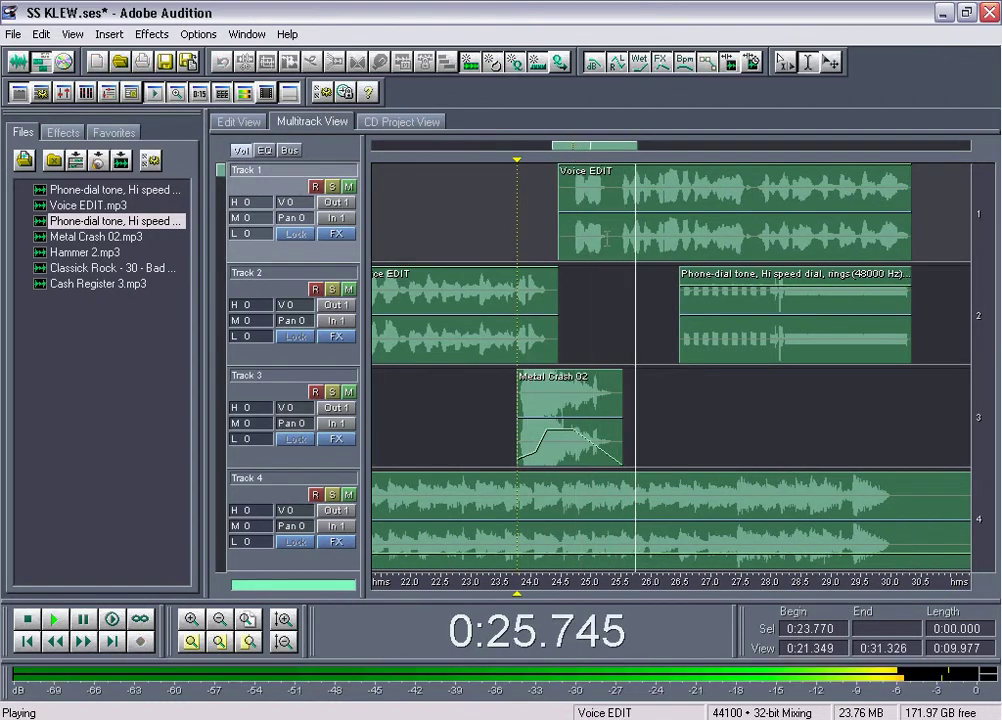
left_click(614, 236)
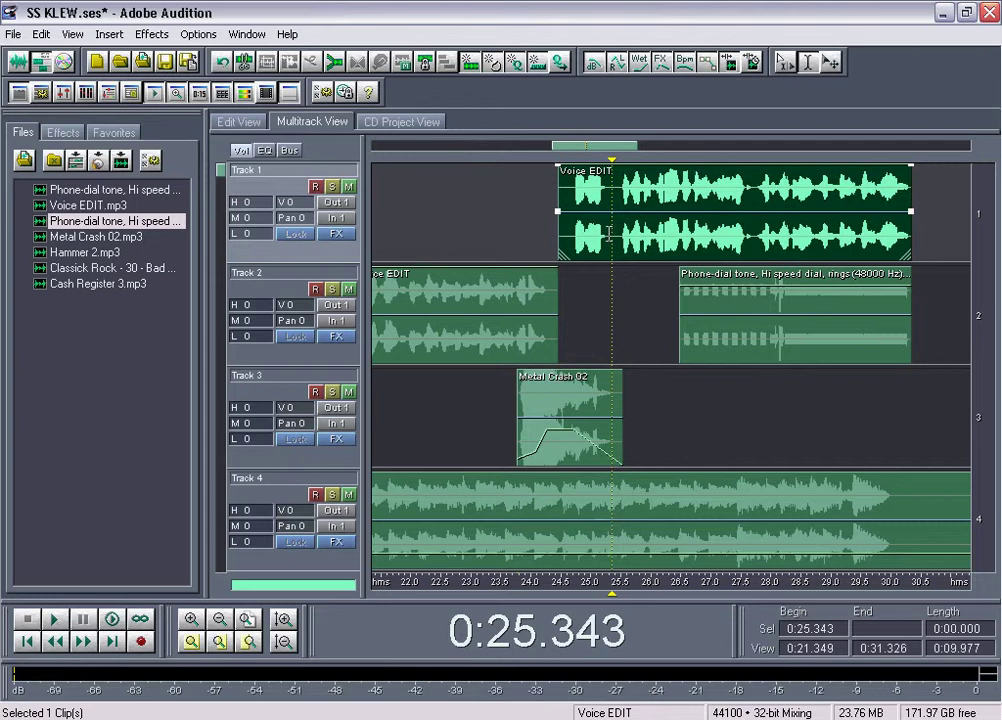
key("ctrl+k")
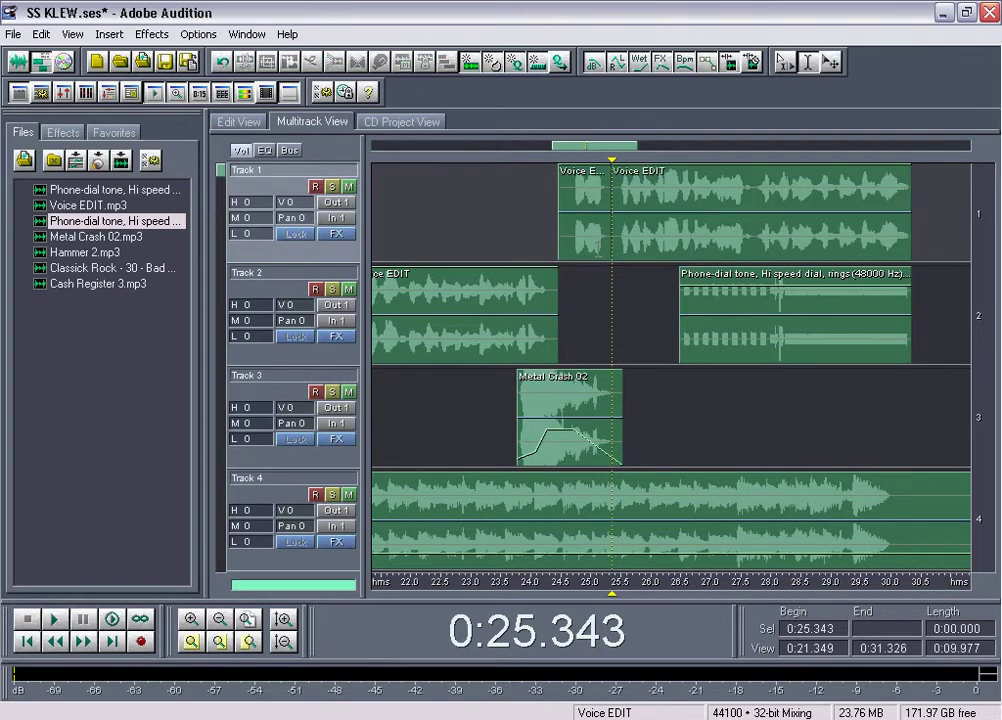
Select the right Voice EDIT part with the phone-dial clip and preview the nudged join
left_click_drag(643, 297, 751, 242)
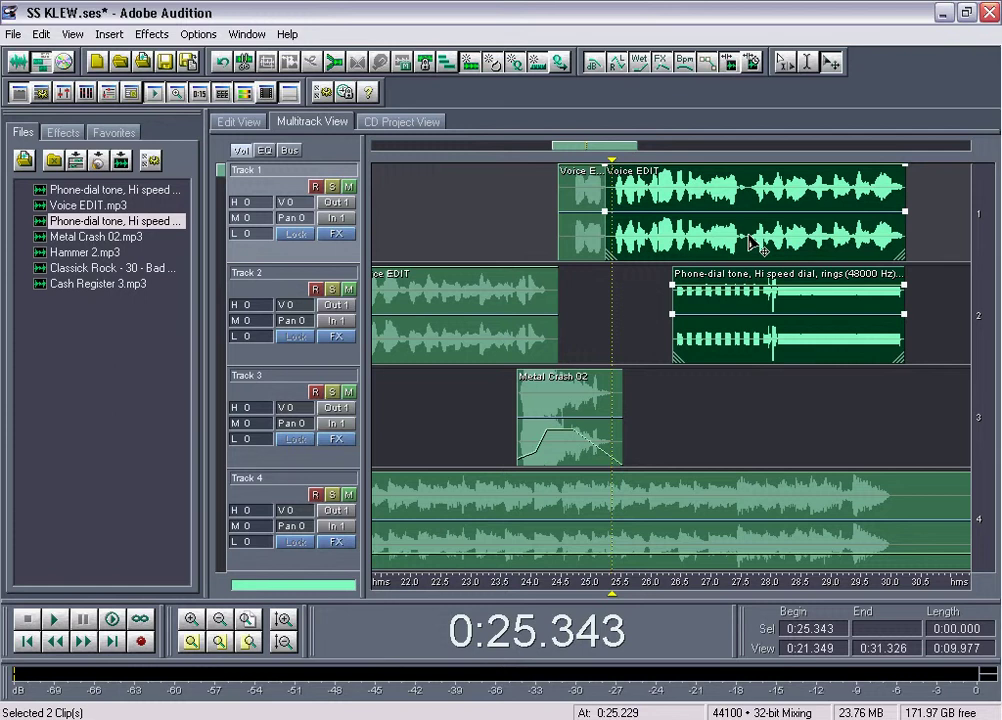
left_click(576, 287)
key("space")
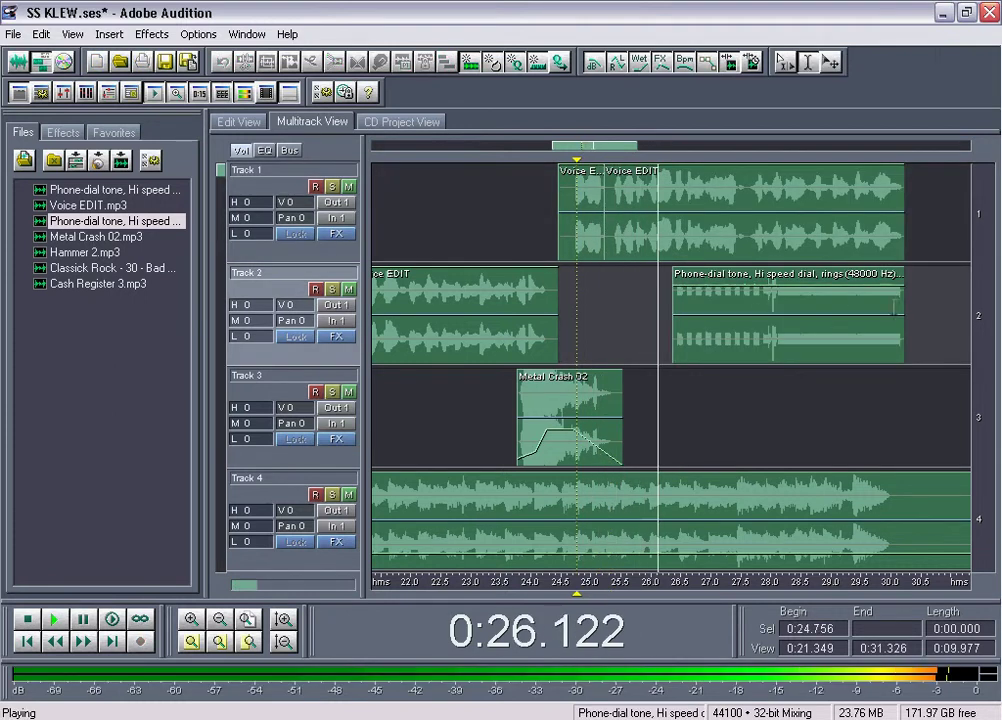
key("space")
Check the Track 4 Classick Rock music clip's end near 0:30.228 and zoom out
left_click(904, 377)
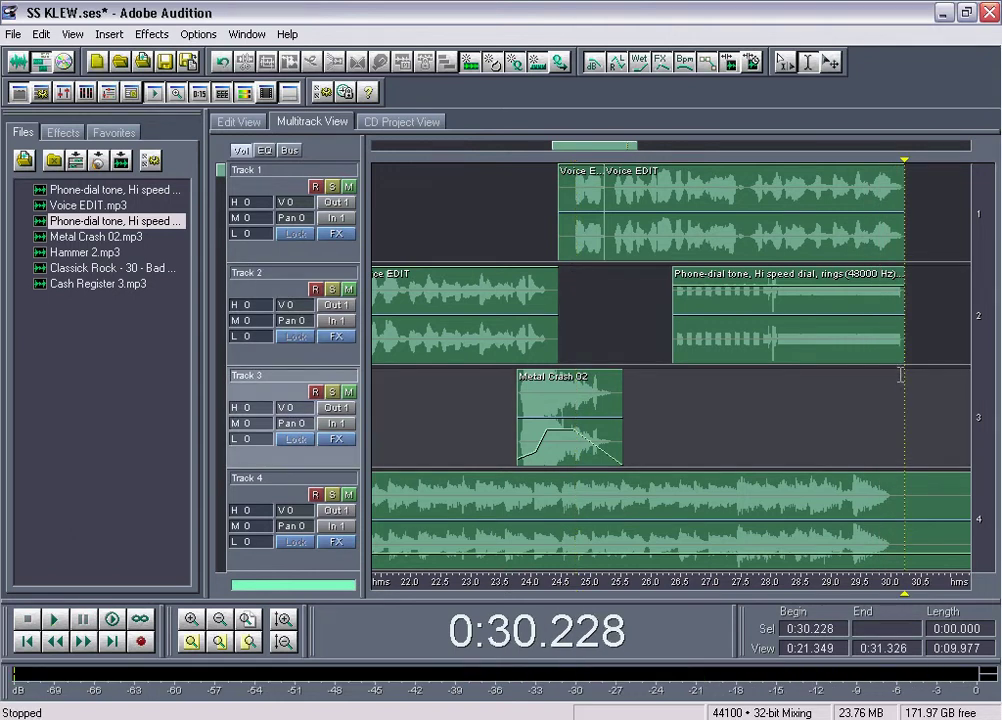
left_click(904, 500)
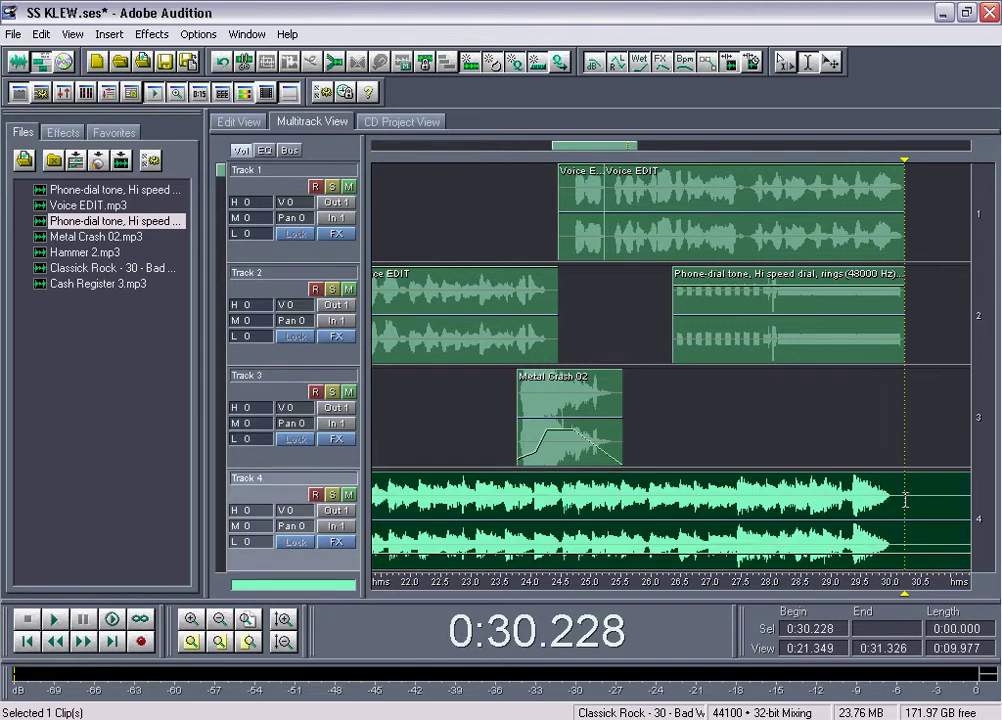
left_click(932, 500)
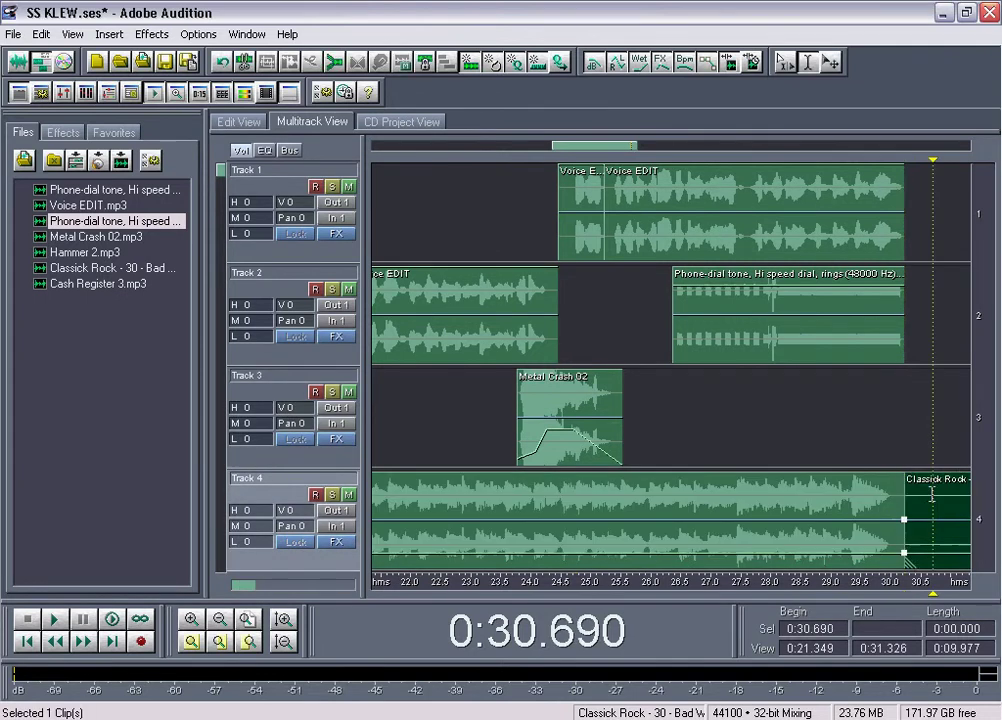
scroll(634, 147, "down", 5)
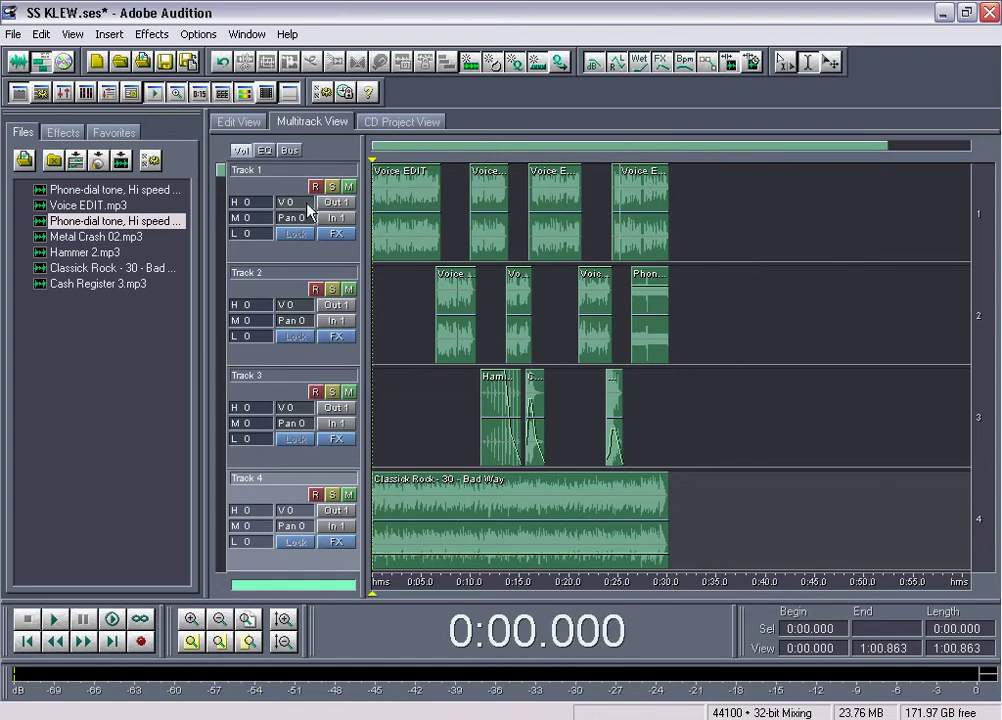
Play the whole spot, replay the ending from 0:26.365, then marquee-select all 13 clips
key("space")
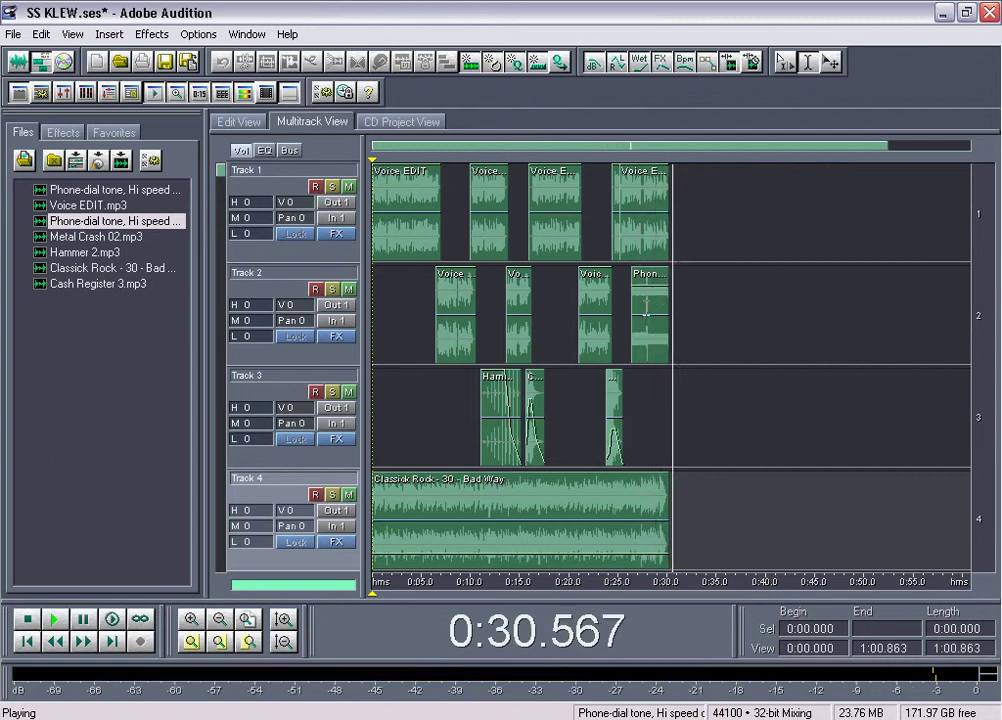
key("space")
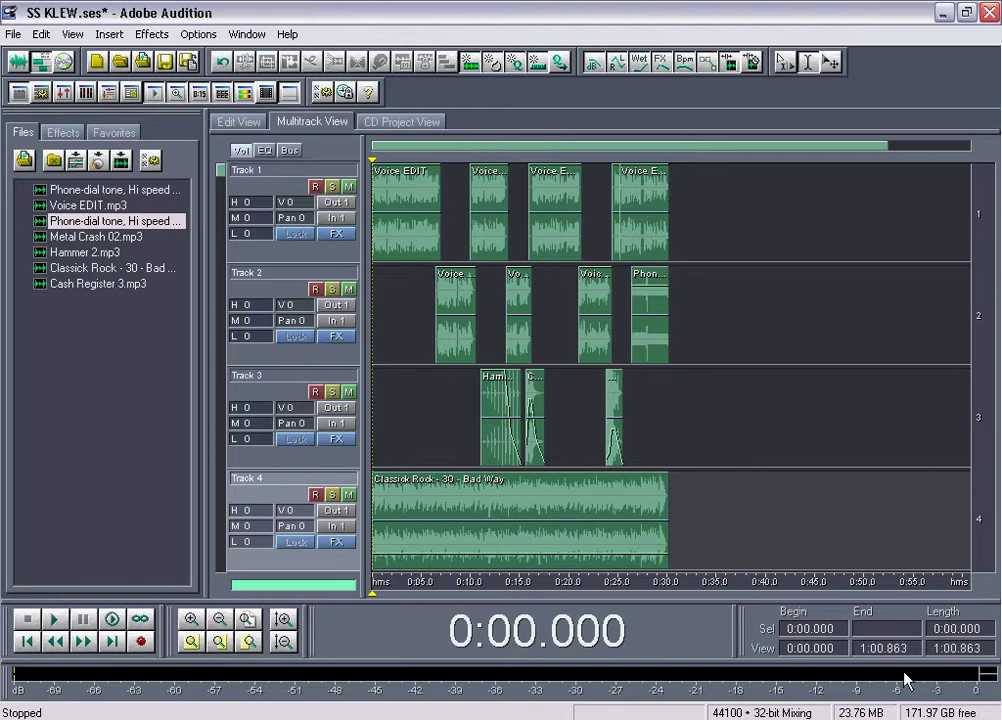
left_click(634, 404)
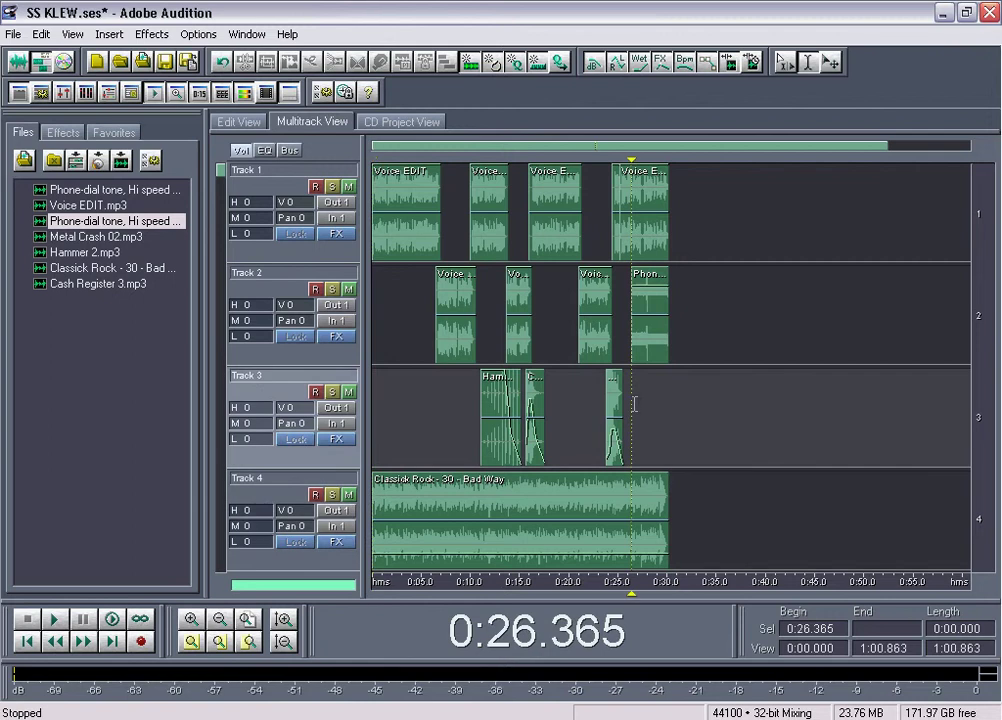
key("space")
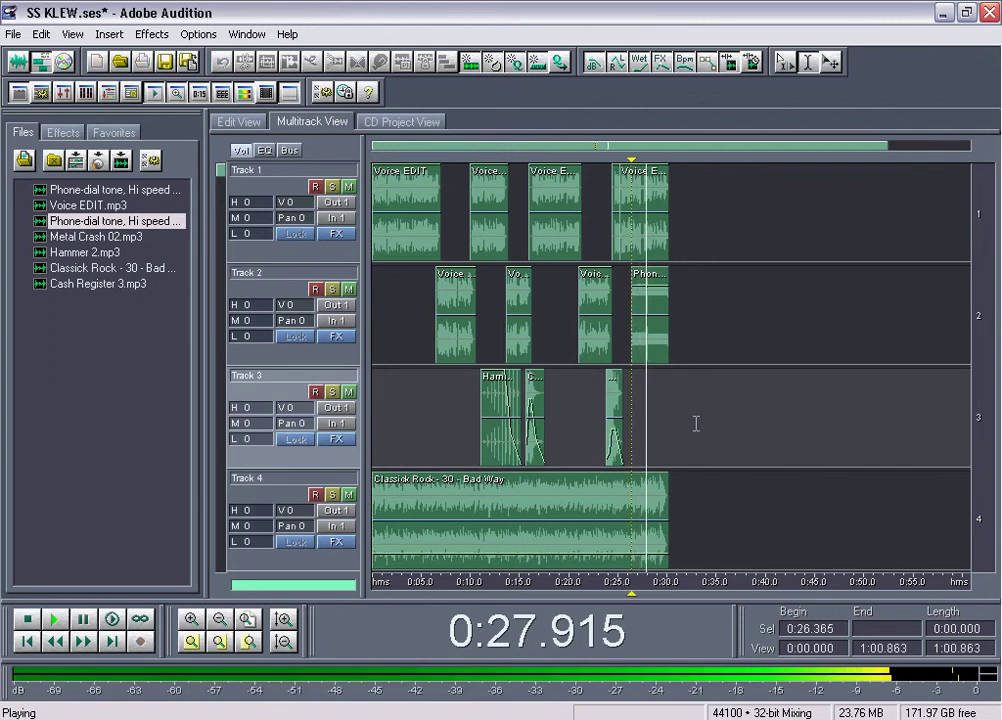
key("space")
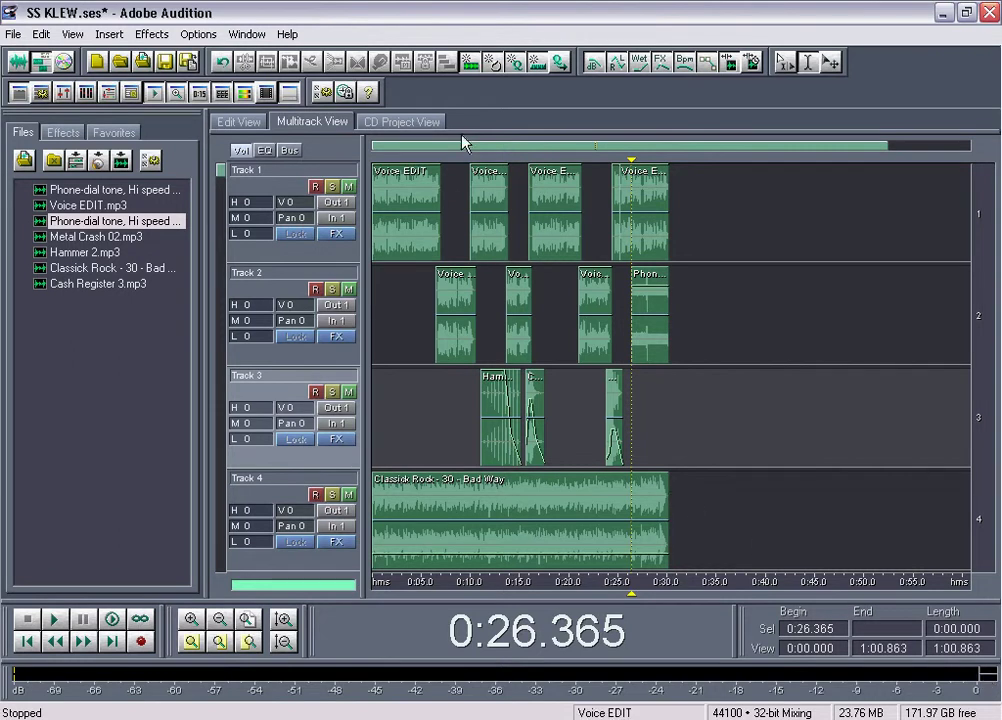
left_click_drag(709, 503, 385, 175)
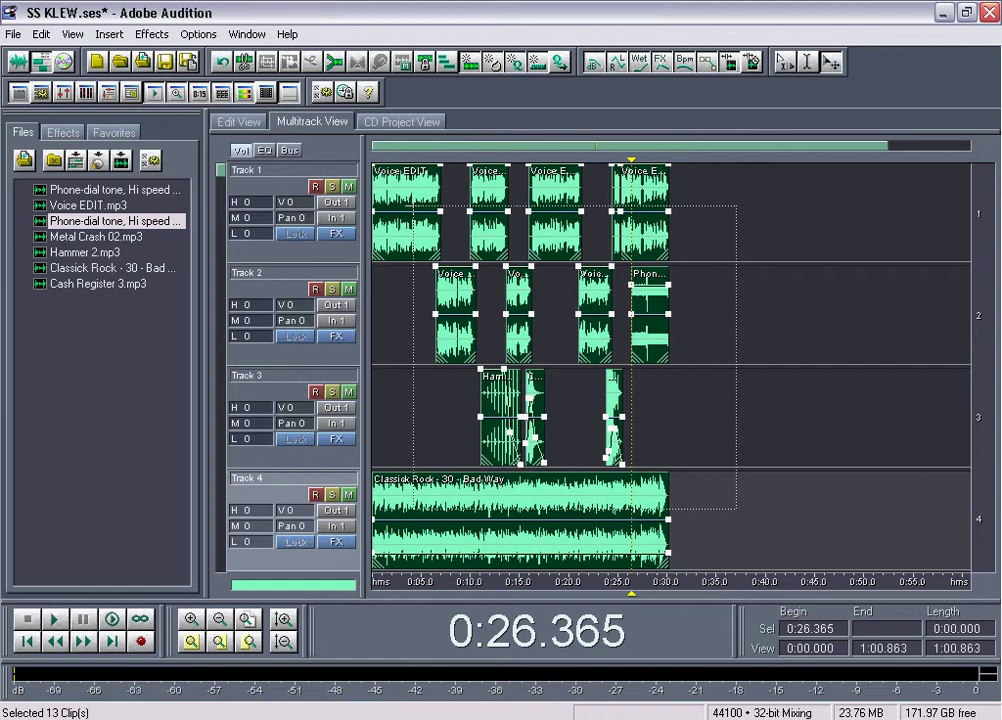
Save the SS KLEW session and the unsaved phone-dial tone file as a 44100 Hz MP3
left_click(20, 38)
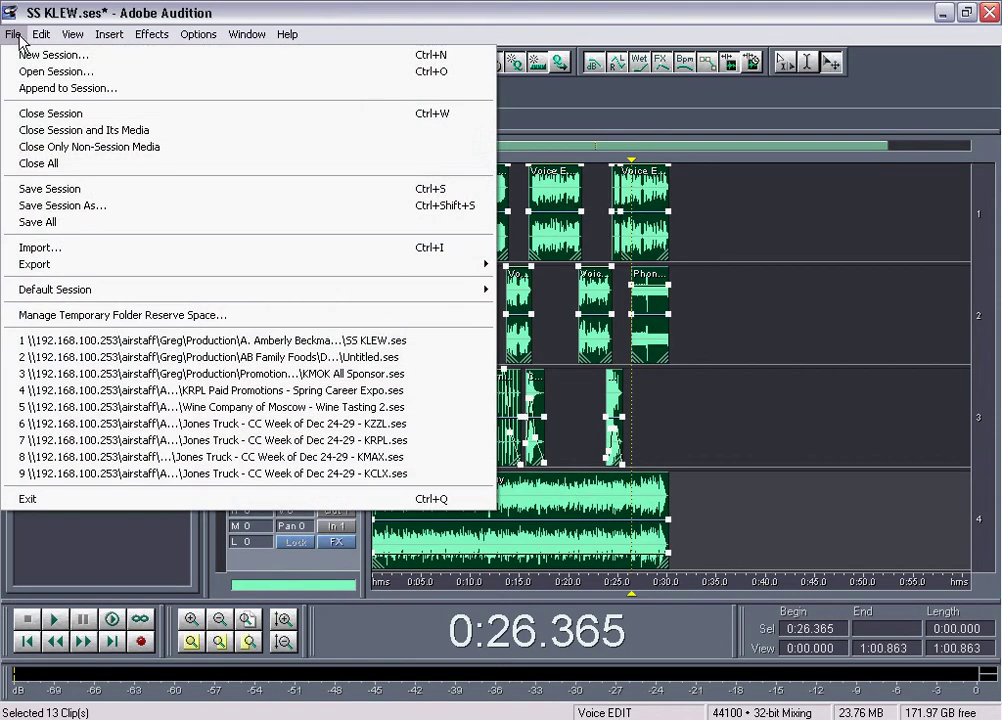
left_click(60, 191)
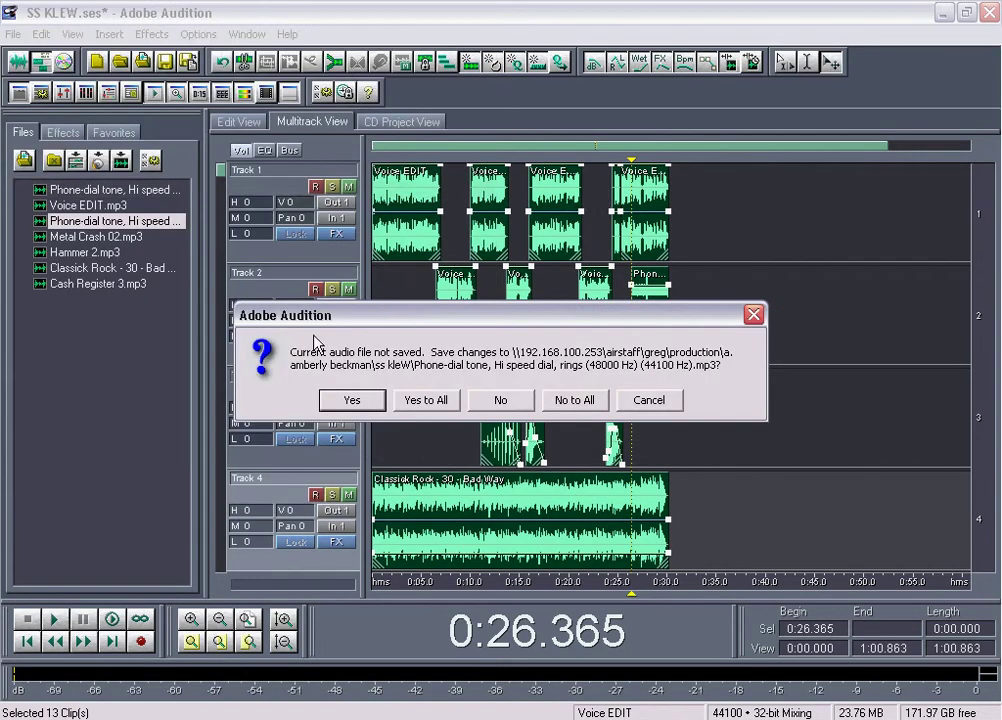
left_click(366, 404)
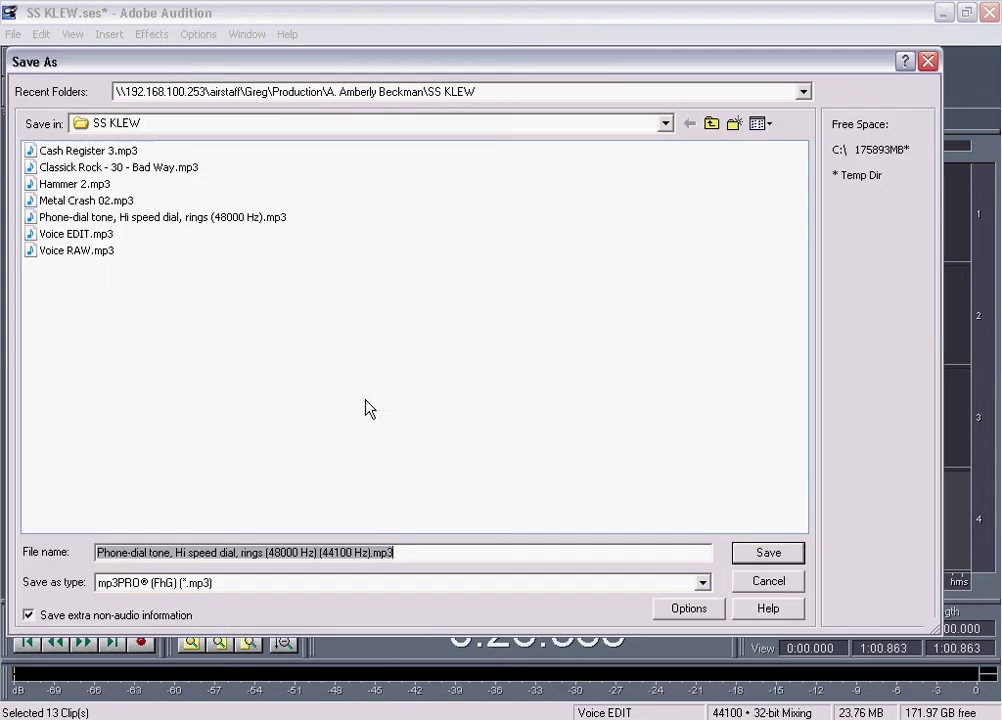
left_click(780, 560)
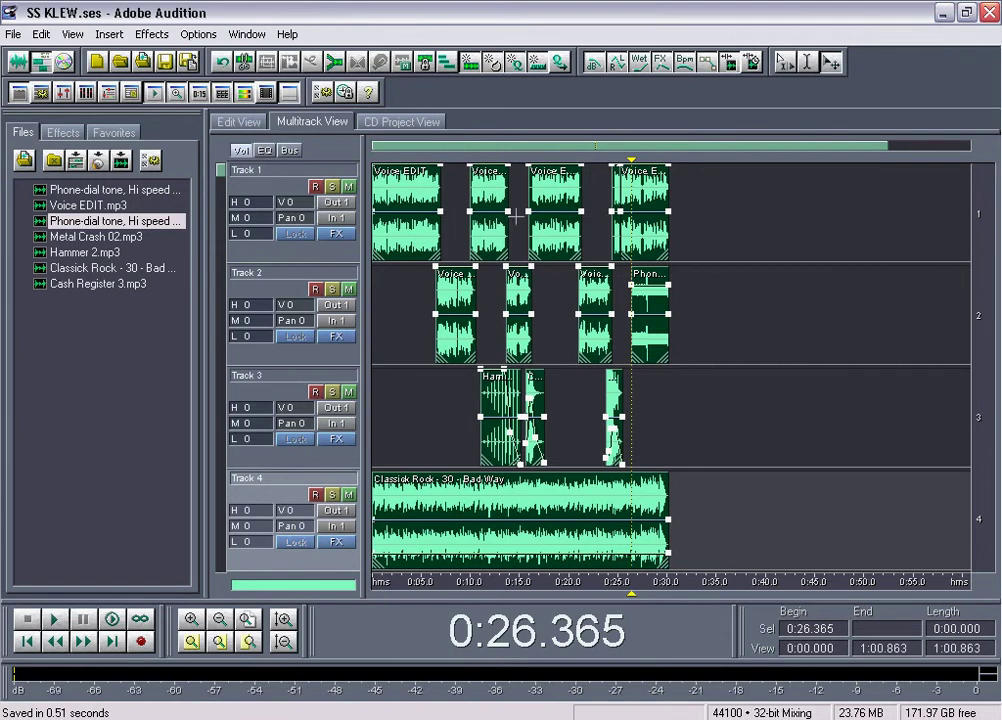
left_click(13, 33)
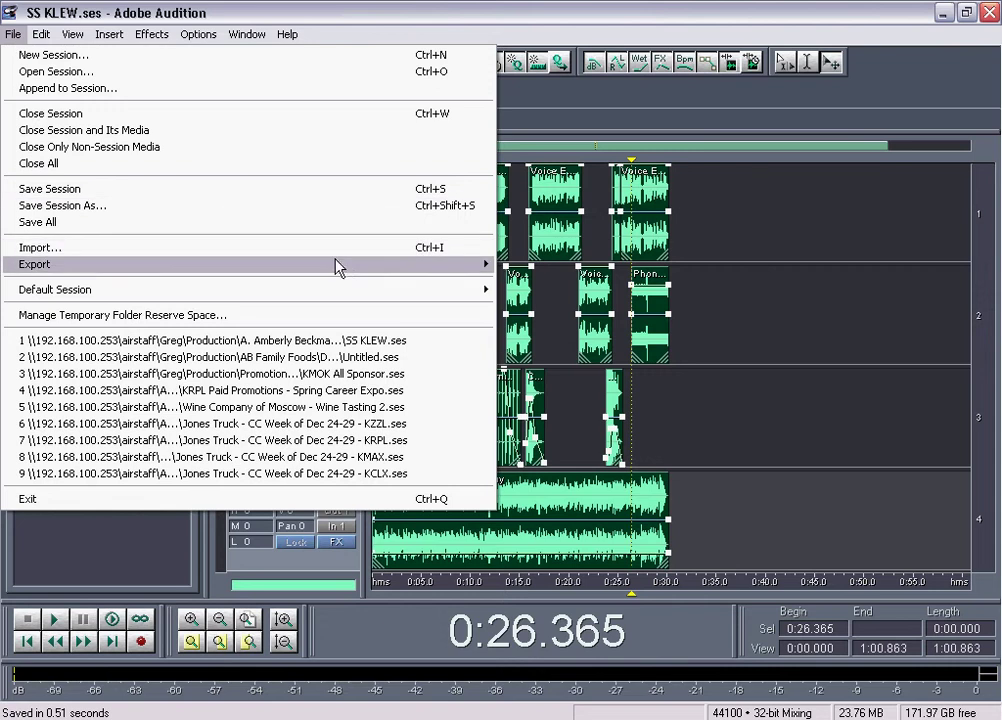
Export the mixdown as an MP3 named with the client's name, SS KLEW and (GNC)
mouse_move(456, 266)
left_click(510, 266)
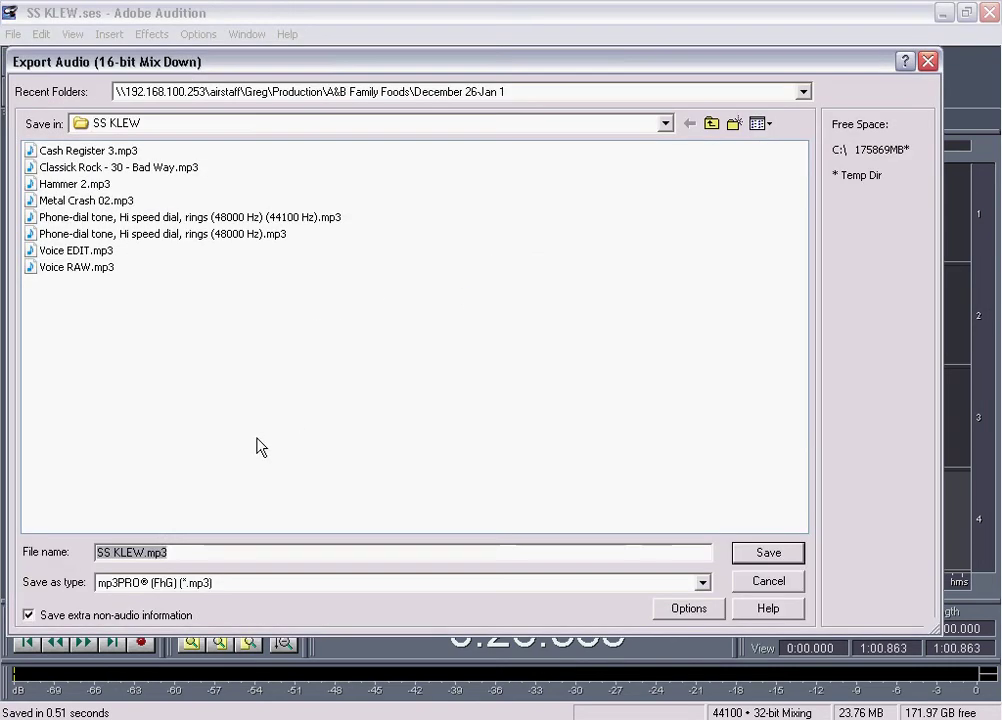
left_click(136, 552)
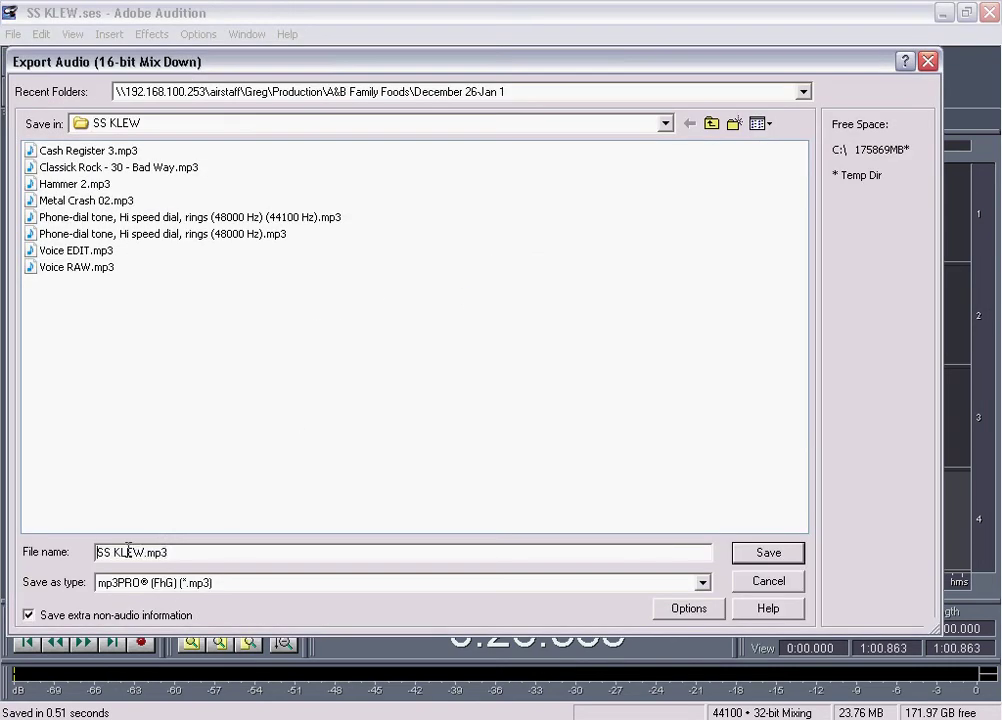
left_click(96, 552)
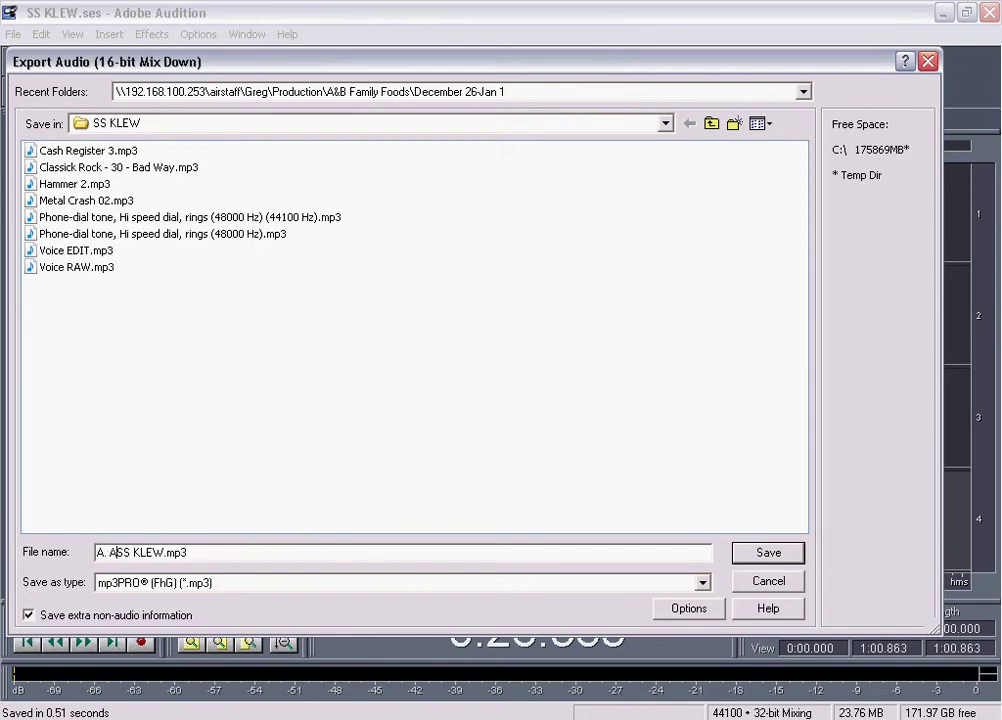
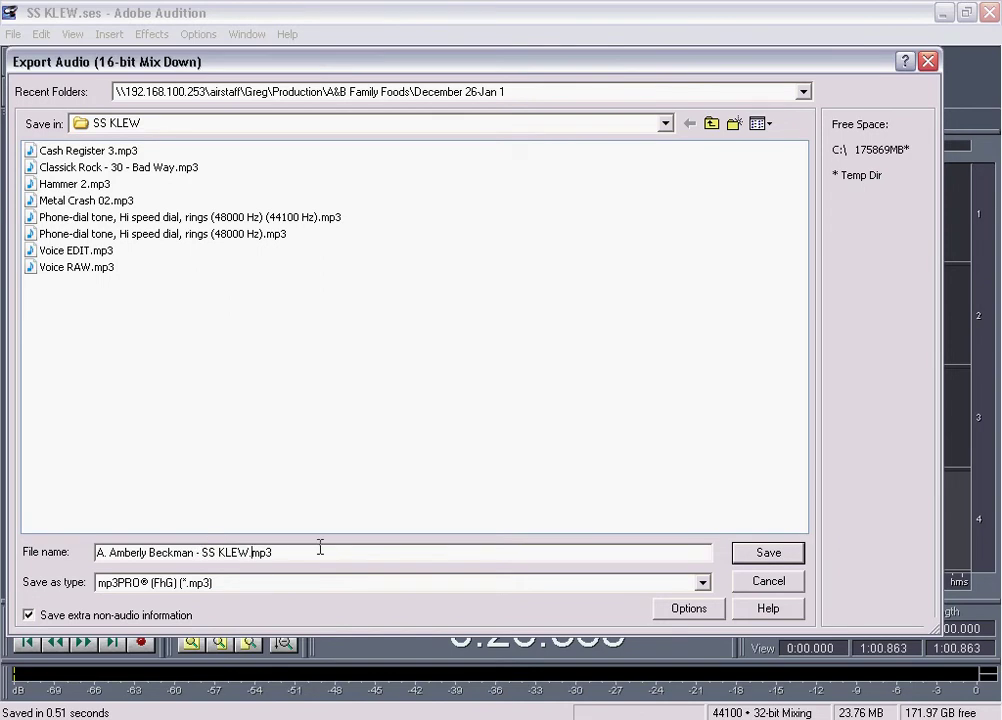
type("(GNC")
left_click(767, 552)
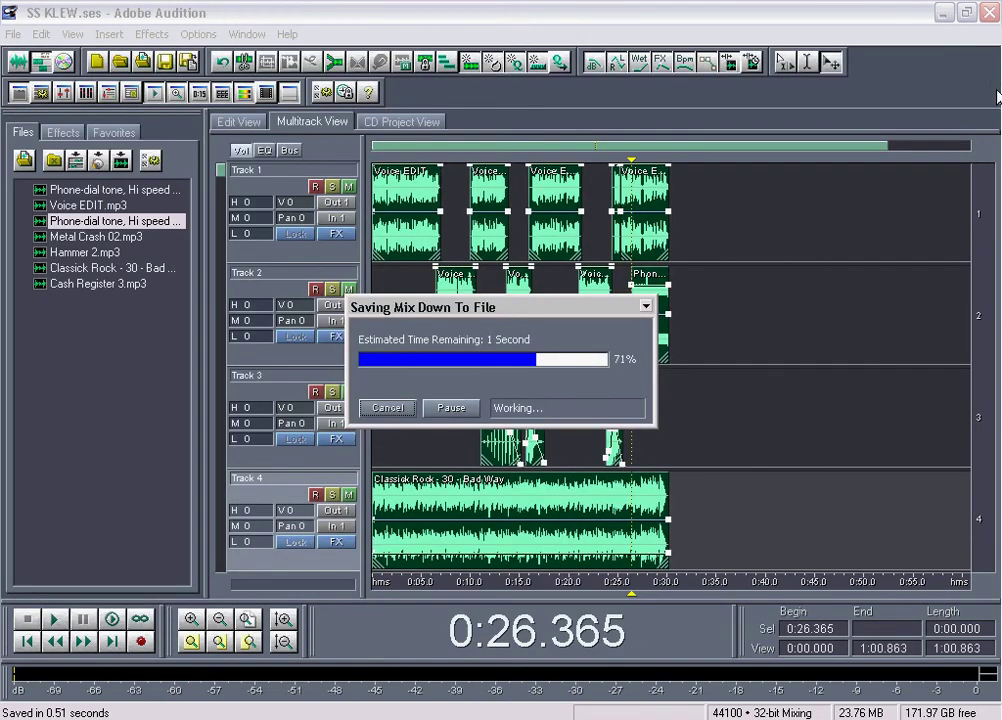
left_click(945, 13)
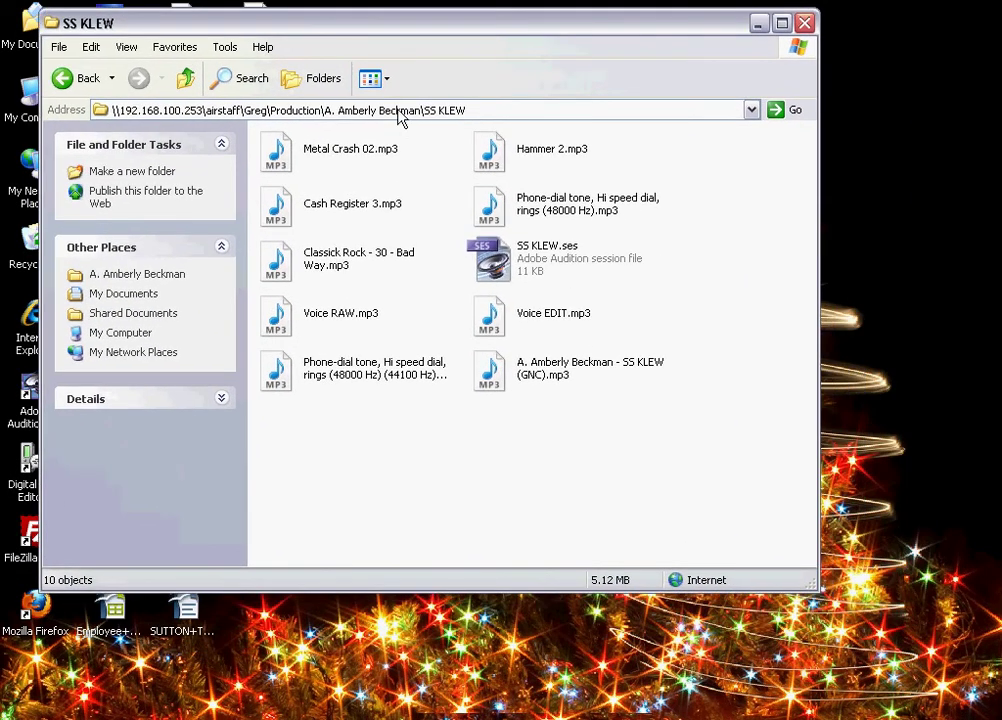
Launch FileZilla and connect to the saved files6.cyberlynk.net site from Site Manager
left_click_drag(262, 18, 304, 15)
left_click(31, 508)
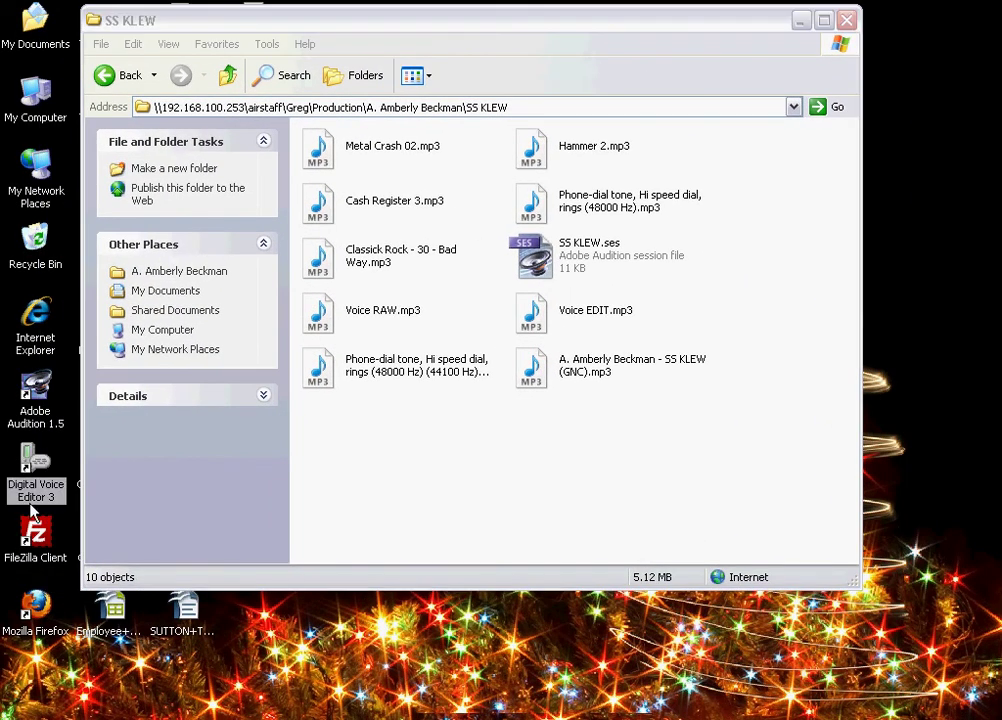
double_click(35, 532)
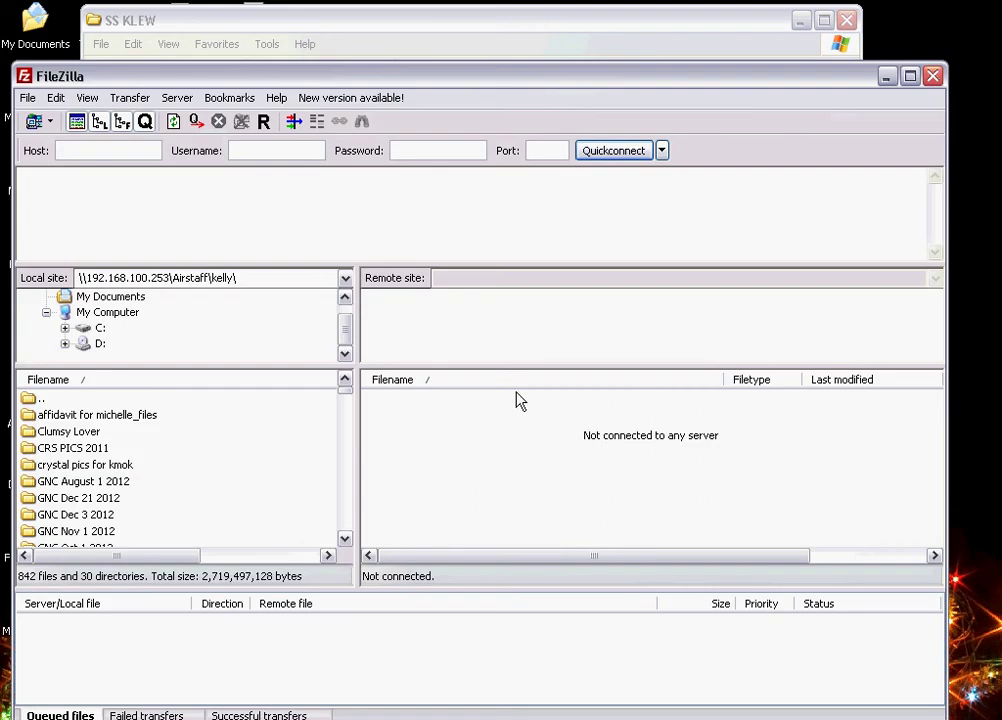
left_click(34, 121)
left_click(396, 599)
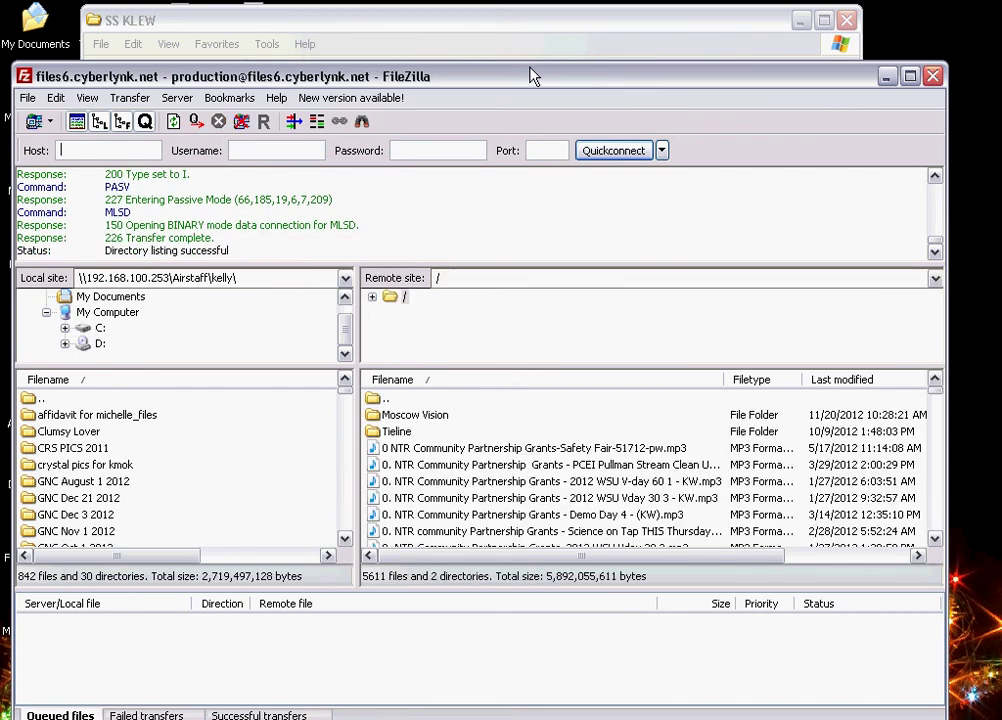
Drag the exported SS KLEW (GNC) mp3 from the folder into FileZilla's remote root folder to upload it
left_click_drag(531, 76, 650, 136)
left_click(473, 30)
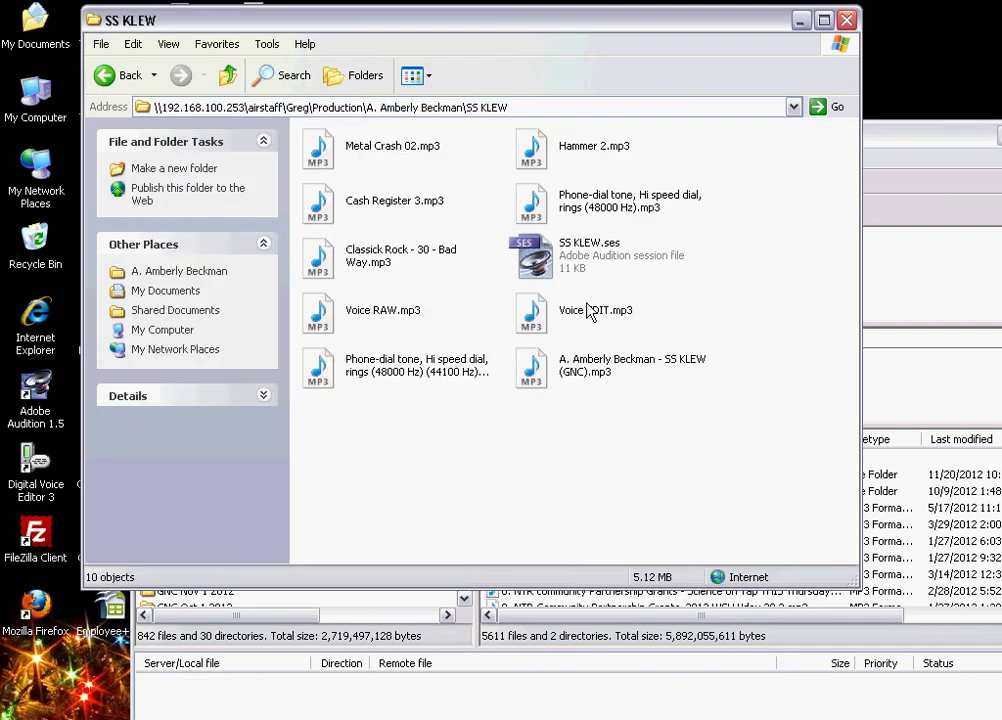
left_click(590, 370)
left_click(597, 367)
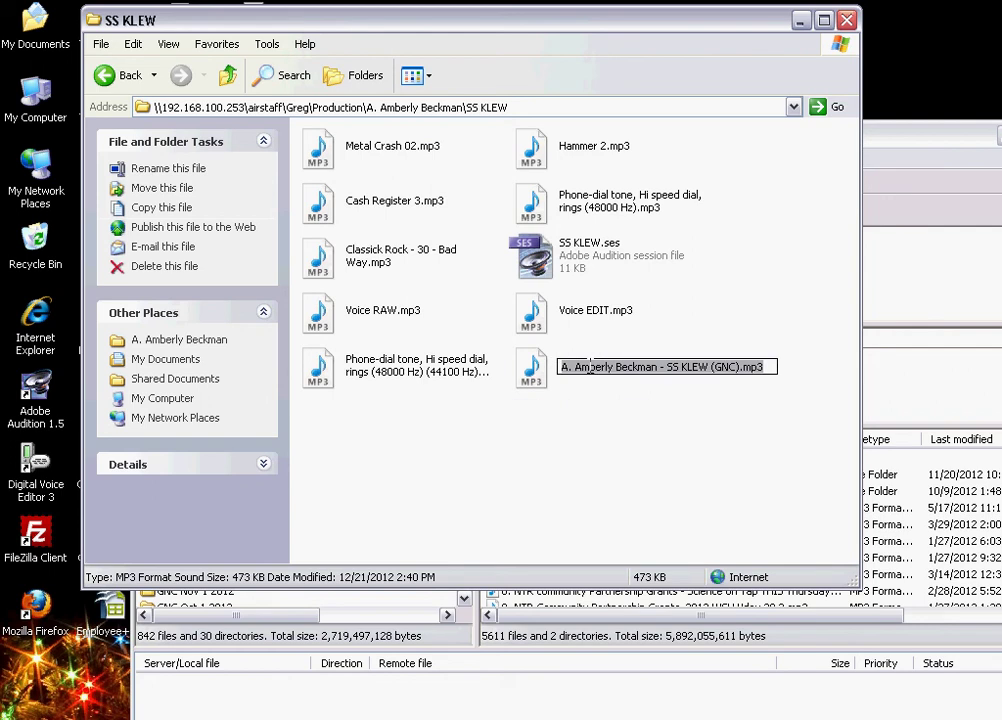
left_click(598, 416)
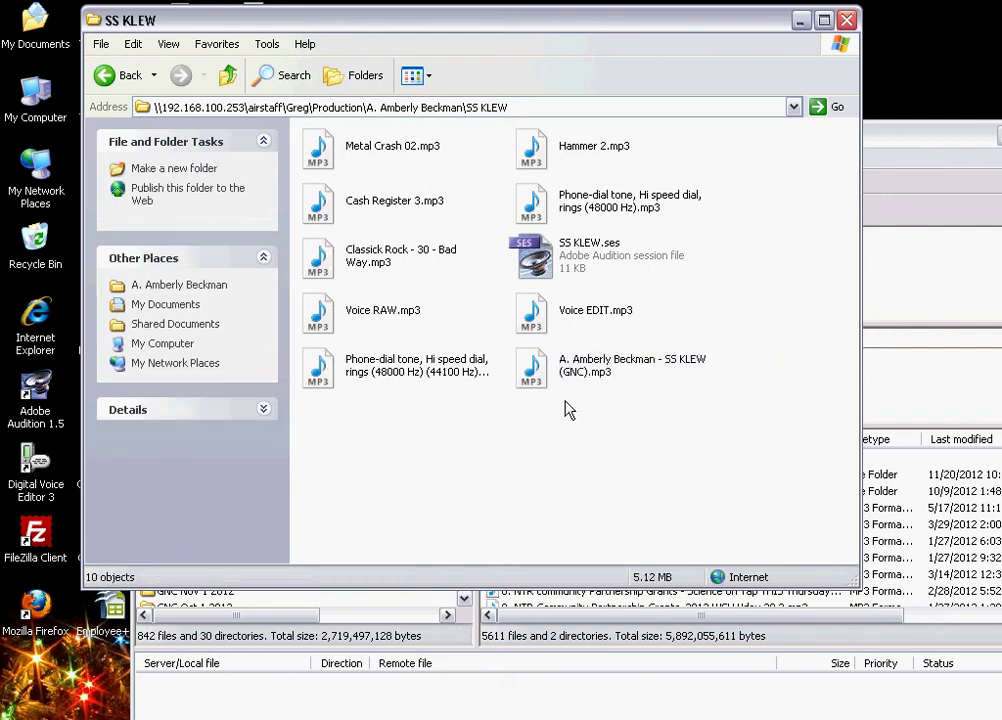
left_click_drag(539, 373, 920, 543)
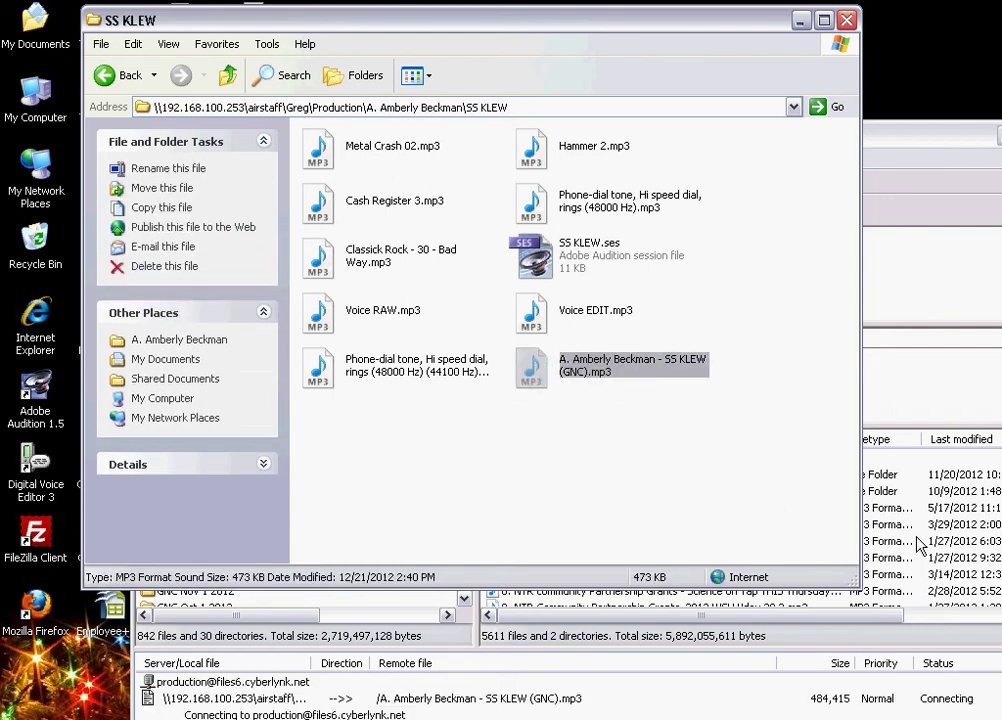
left_click_drag(895, 150, 805, 80)
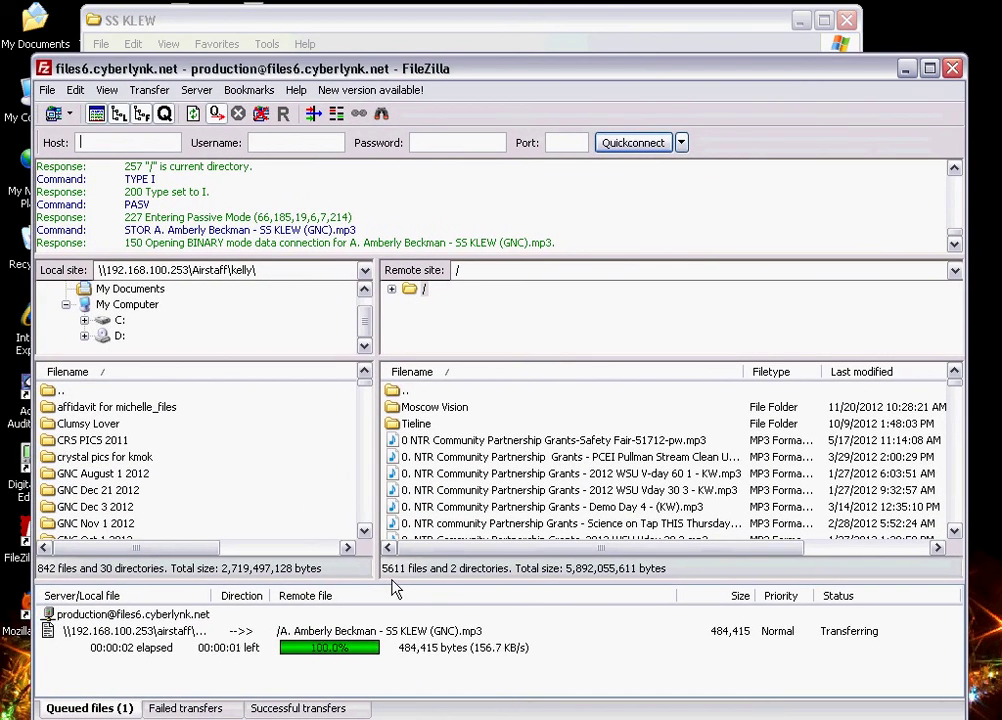